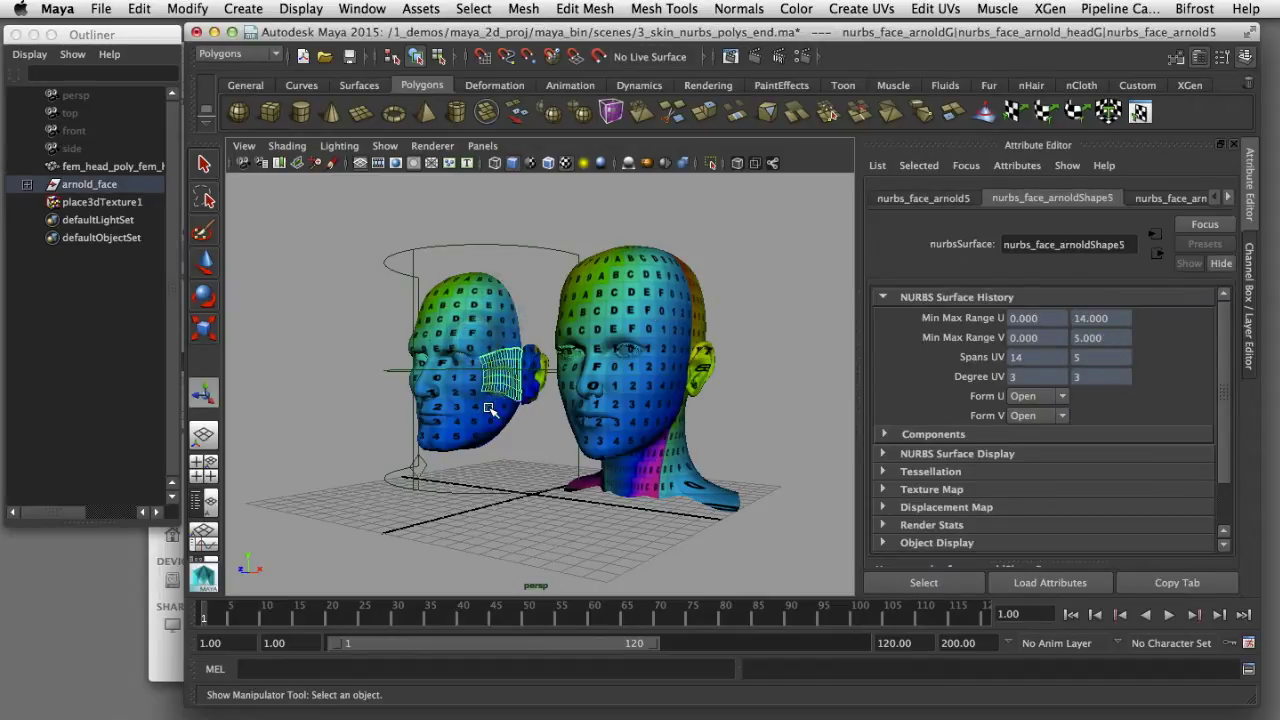
Step: Select the NURBS head's chin and cheek patches and the polygon head, then orbit around them
{"action": "left_click", "coordinate": [466, 430]}
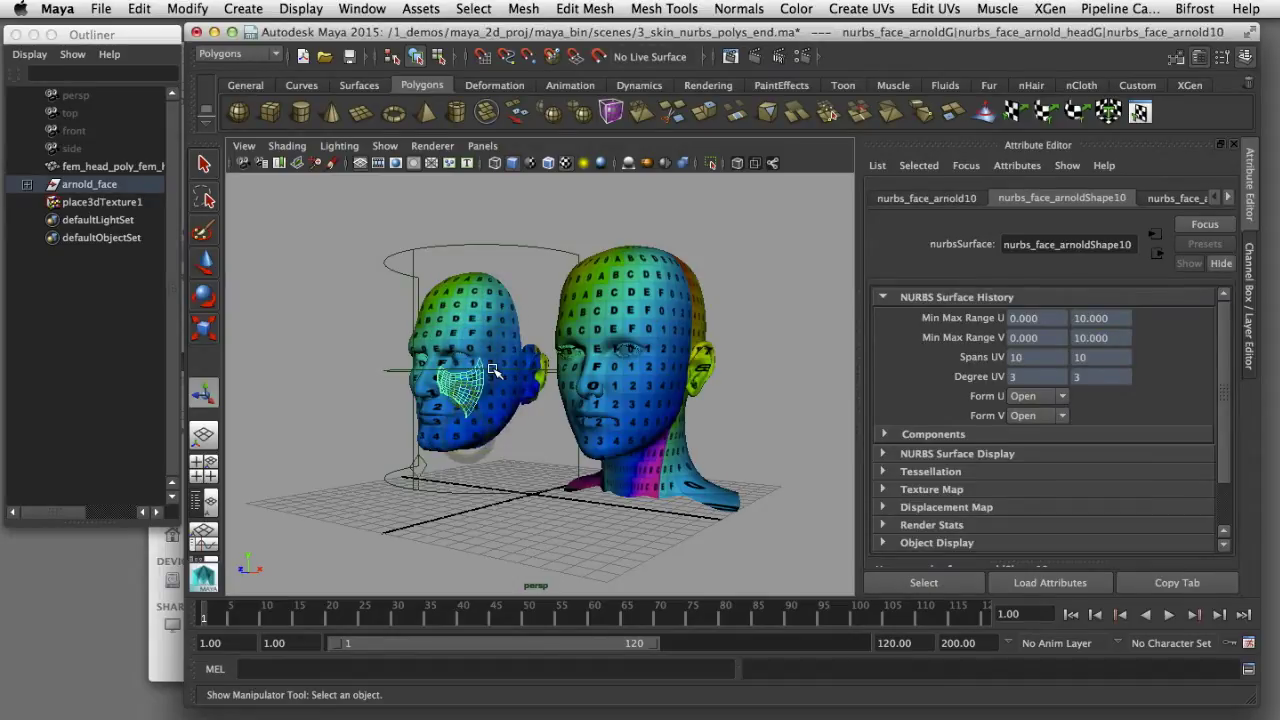
{"action": "left_click", "coordinate": [491, 366]}
{"action": "left_click", "coordinate": [640, 326]}
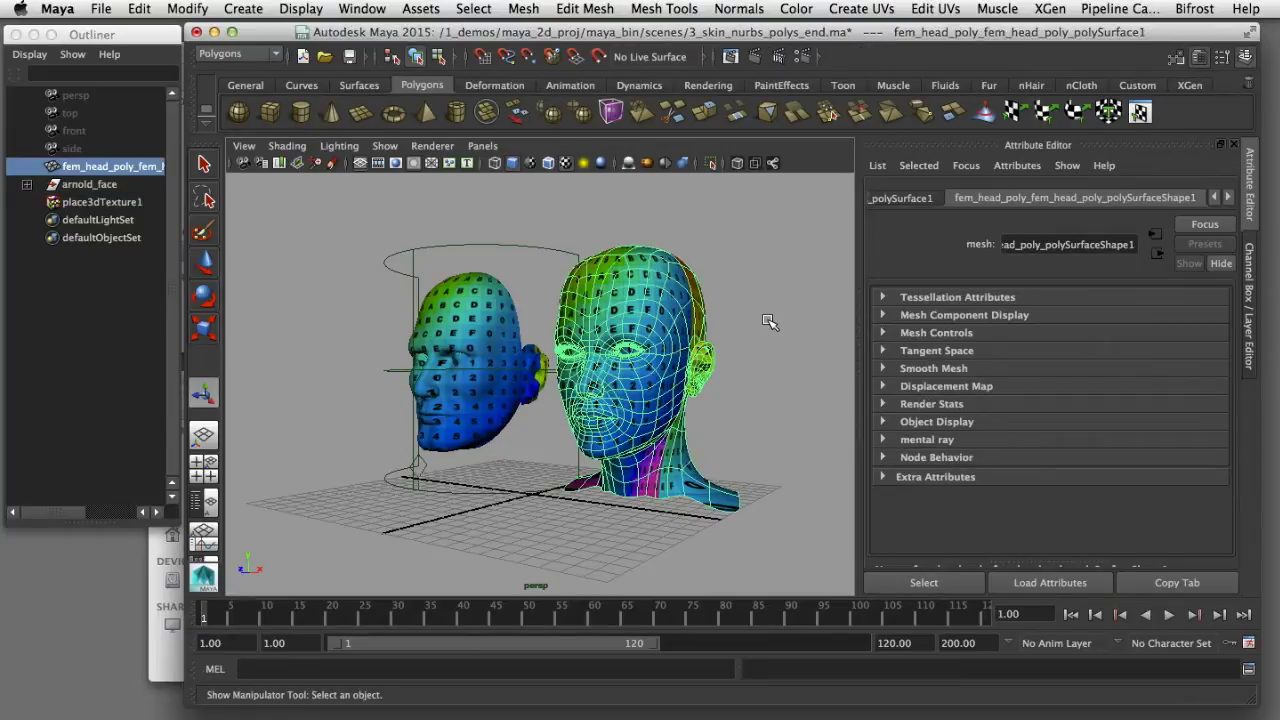
{"action": "left_click", "coordinate": [770, 321]}
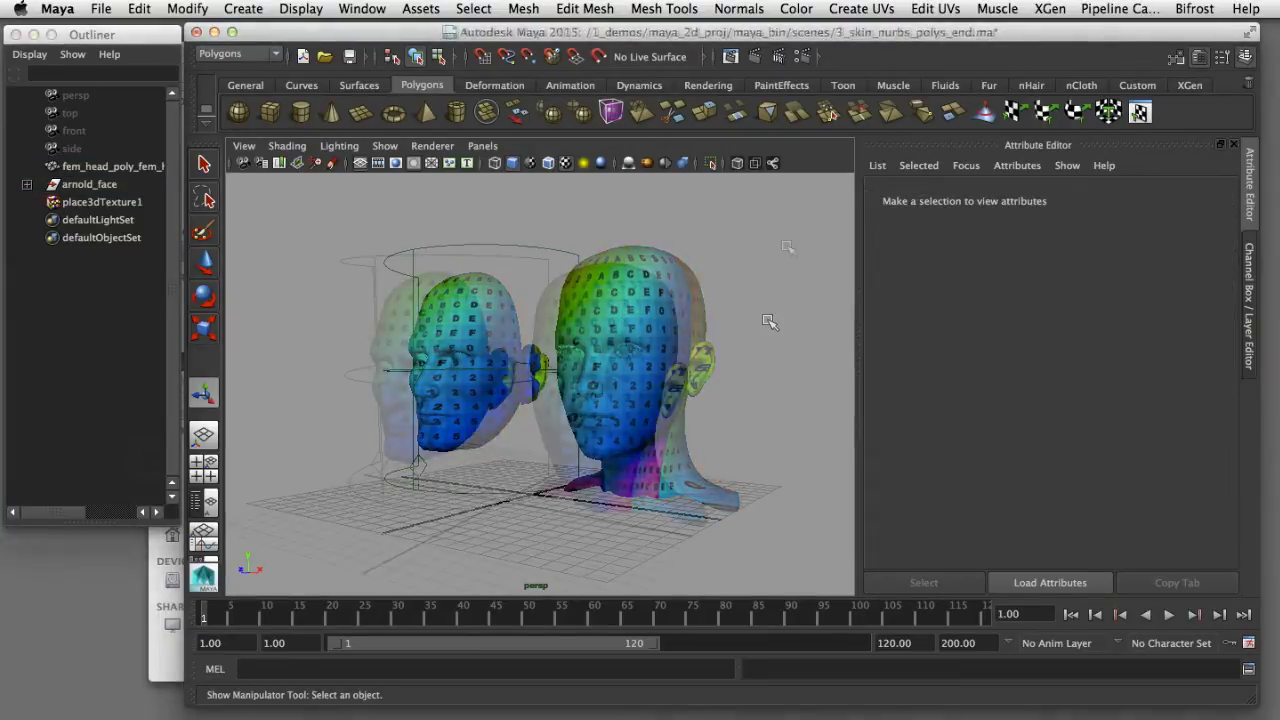
{"action": "left_click_drag", "start_coordinate": [771, 323], "coordinate": [785, 289], "text": "alt"}
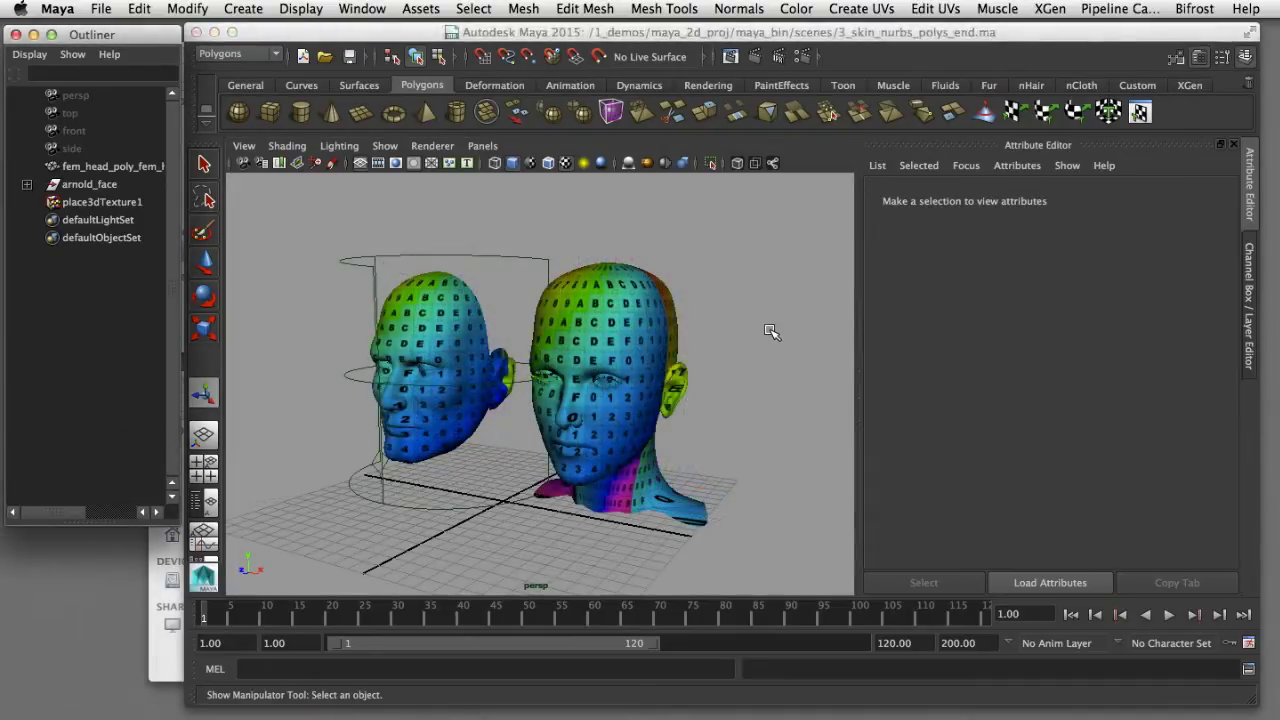
{"action": "mouse_move", "coordinate": [771, 332]}
{"action": "left_mouse_down", "text": "alt"}
{"action": "mouse_move", "coordinate": [900, 320]}
{"action": "mouse_move", "coordinate": [763, 311]}
{"action": "mouse_move", "coordinate": [754, 340]}
{"action": "mouse_move", "coordinate": [765, 322]}
{"action": "mouse_move", "coordinate": [789, 323]}
{"action": "left_mouse_up", "text": "alt"}
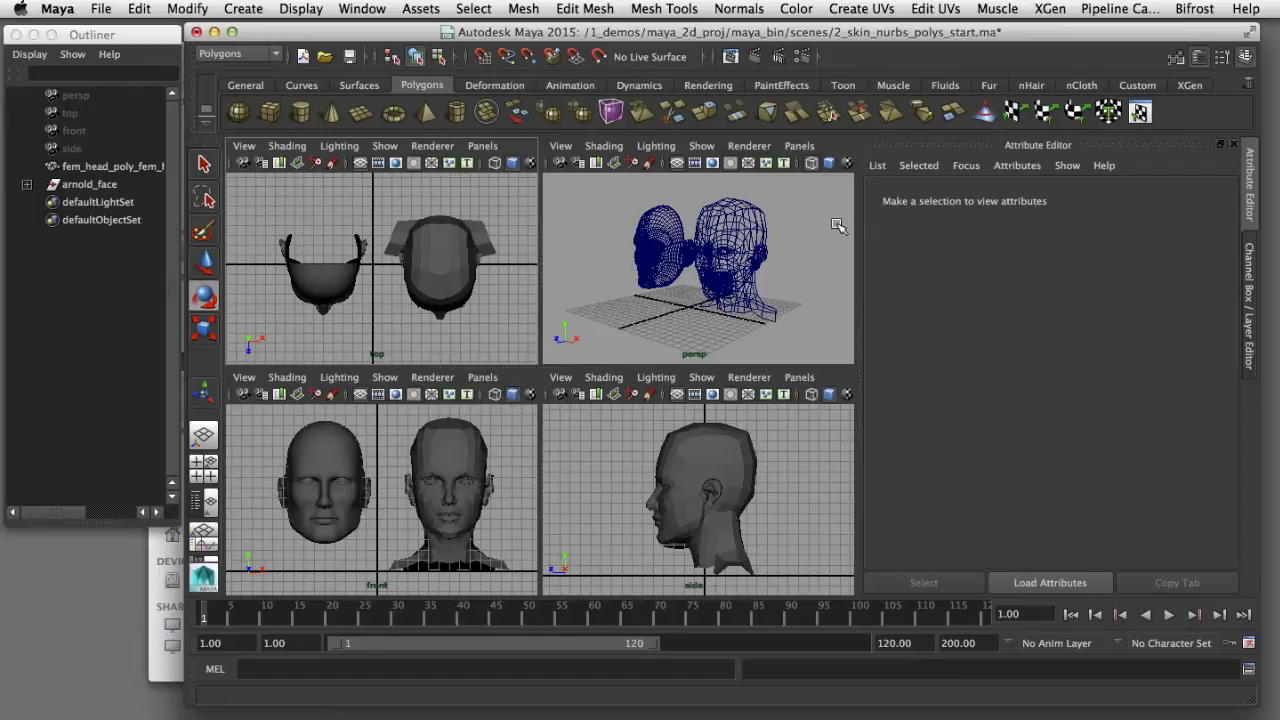
Step: Maximize the perspective view and inspect the NURBS head's top, cheek, side, chin and lower-face patches
{"action": "key", "text": "space"}
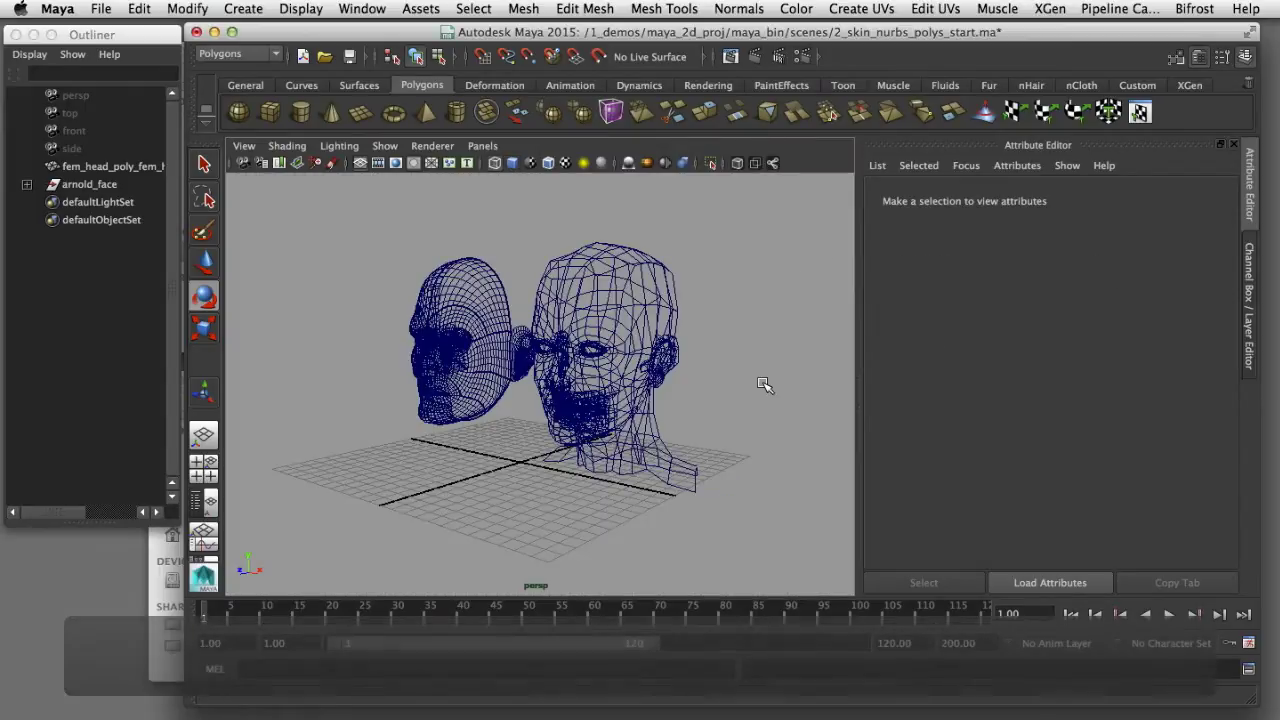
{"action": "left_click_drag", "start_coordinate": [761, 383], "coordinate": [772, 384], "text": "alt"}
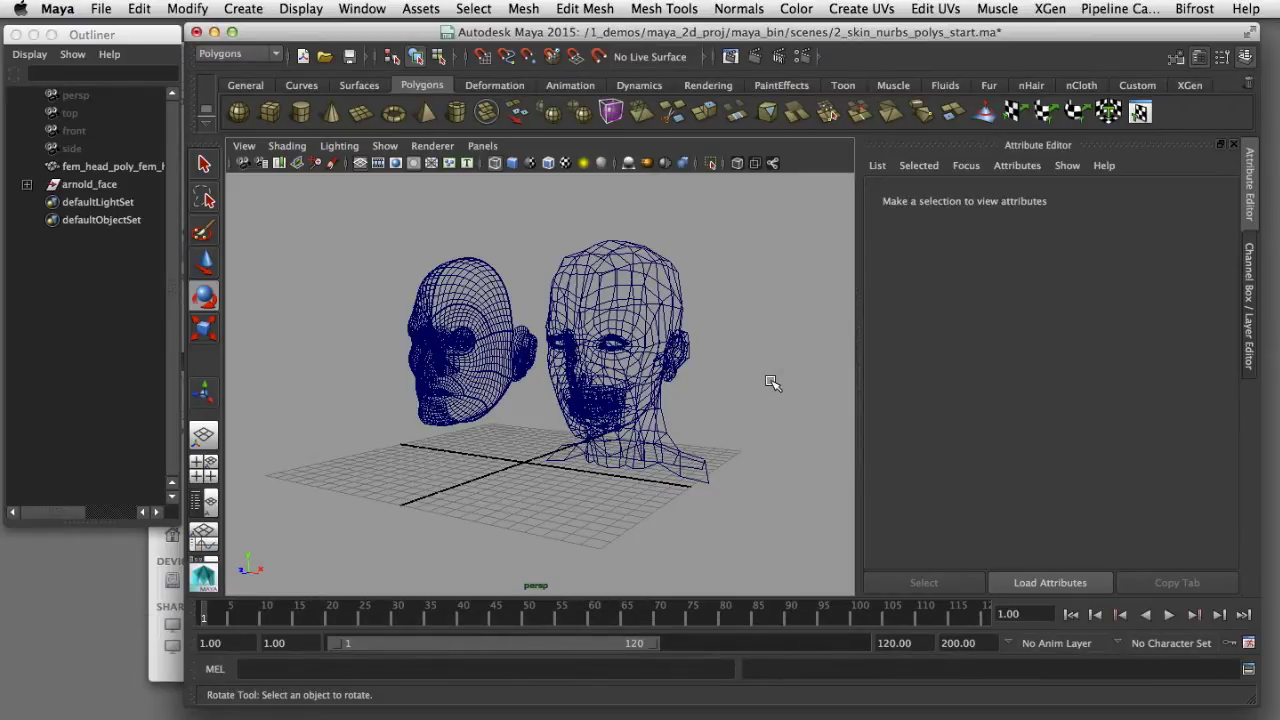
{"action": "left_click", "coordinate": [487, 309]}
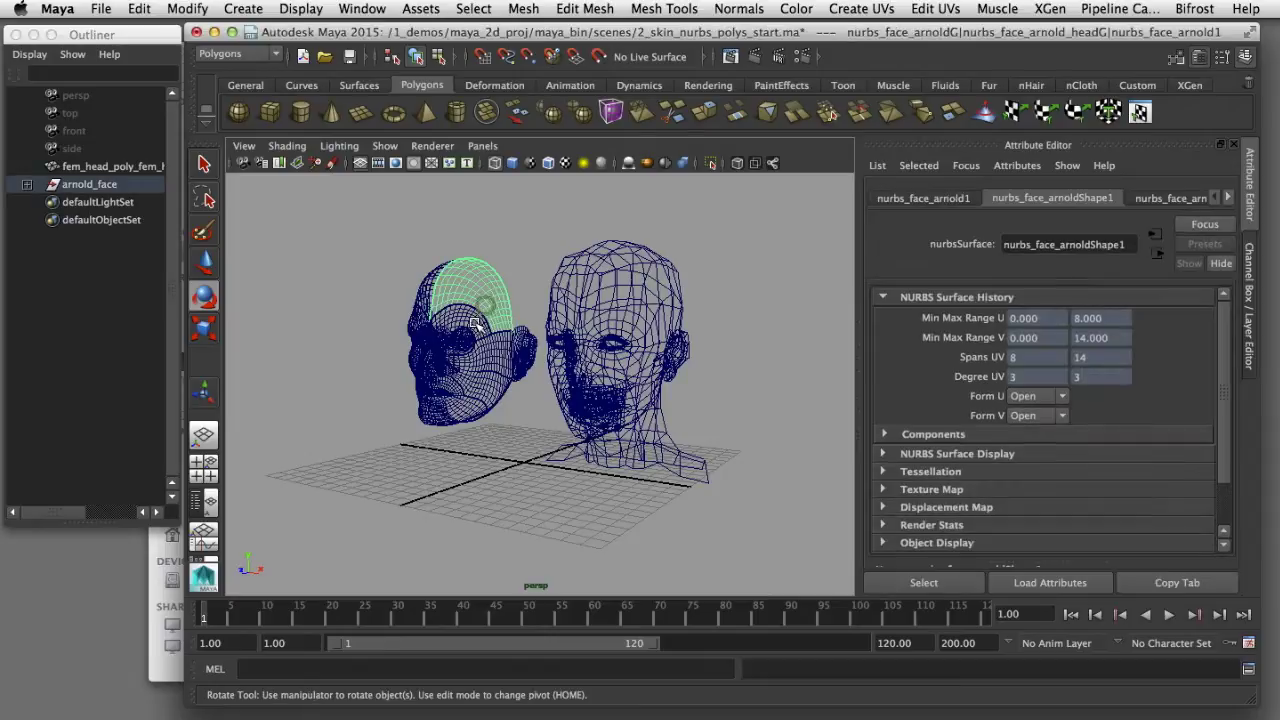
{"action": "left_click", "coordinate": [465, 295]}
{"action": "left_click", "coordinate": [500, 300]}
{"action": "left_click", "coordinate": [480, 395]}
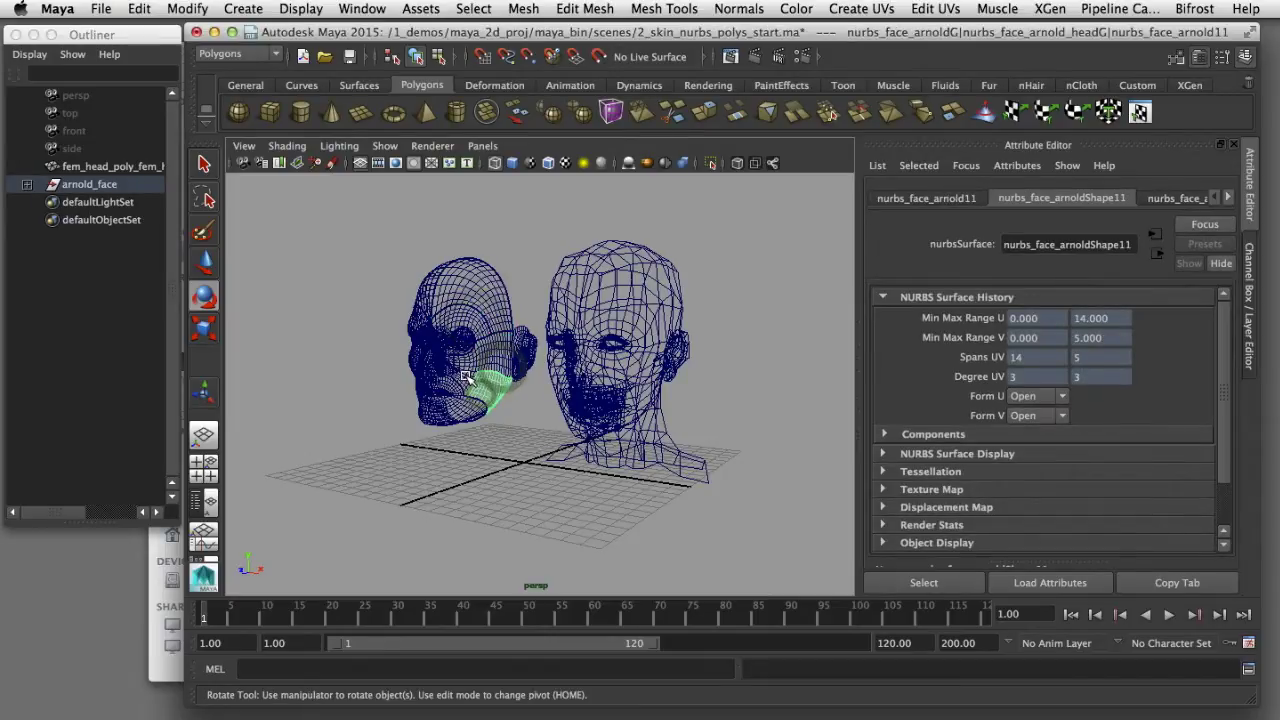
{"action": "left_click", "coordinate": [470, 370]}
{"action": "left_click", "coordinate": [778, 334]}
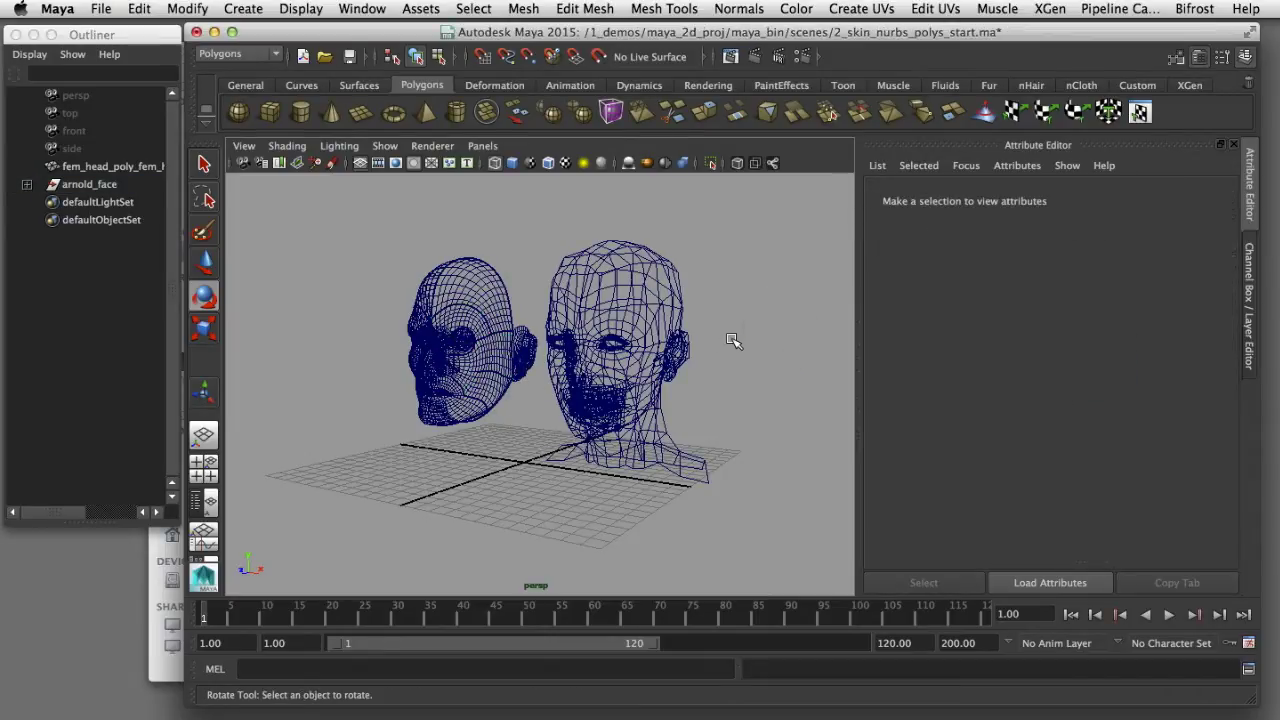
Step: Open the Hypershade and move its window higher up
{"action": "left_click", "coordinate": [362, 8]}
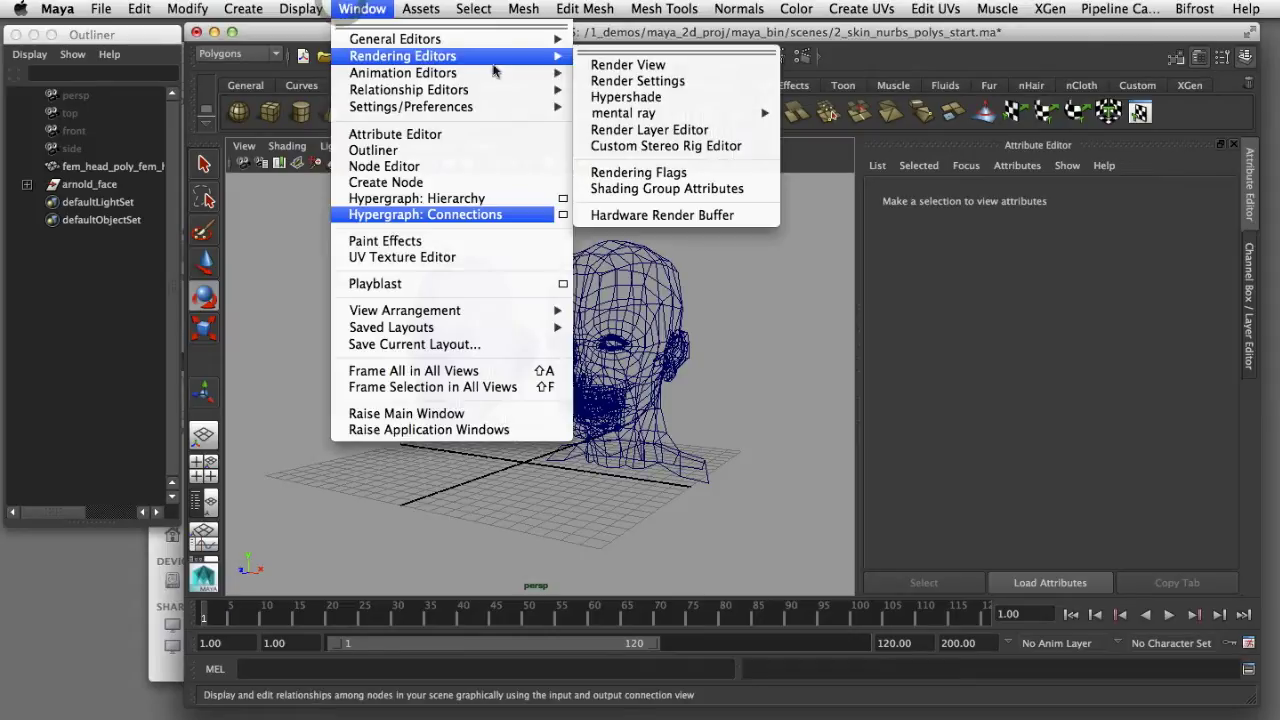
{"action": "left_click", "coordinate": [600, 94]}
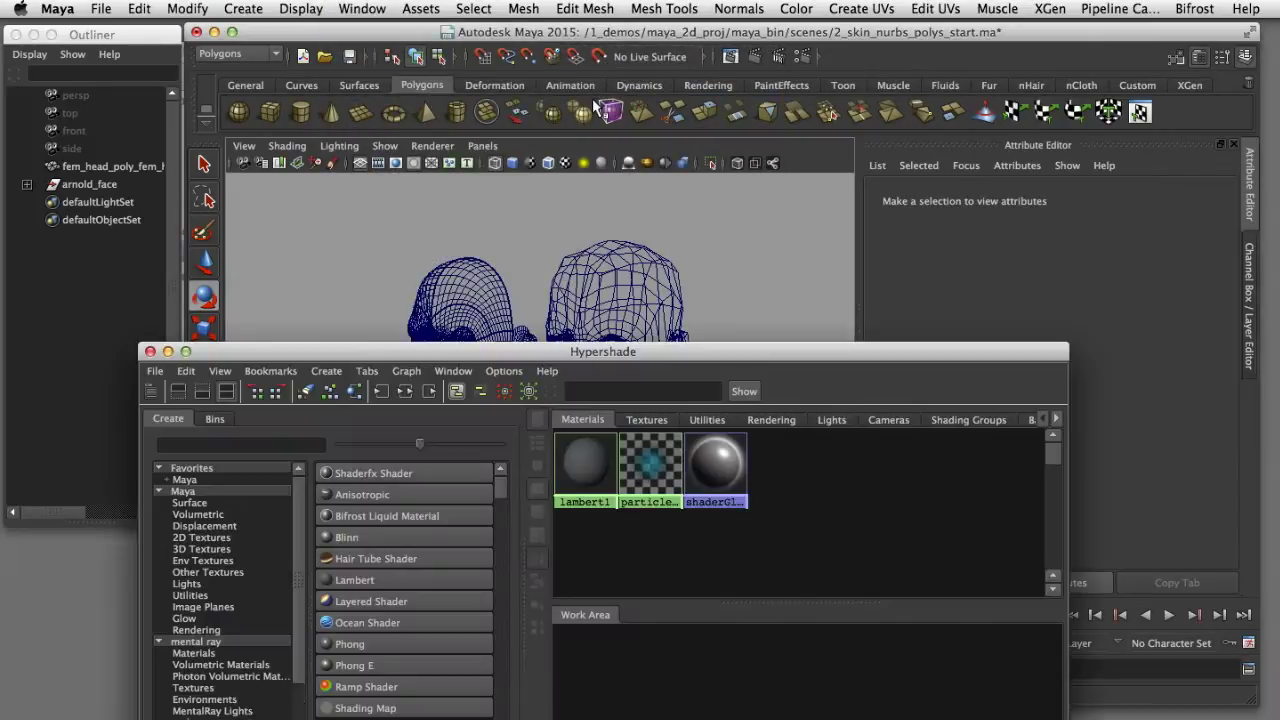
{"action": "left_click_drag", "start_coordinate": [493, 357], "coordinate": [500, 202]}
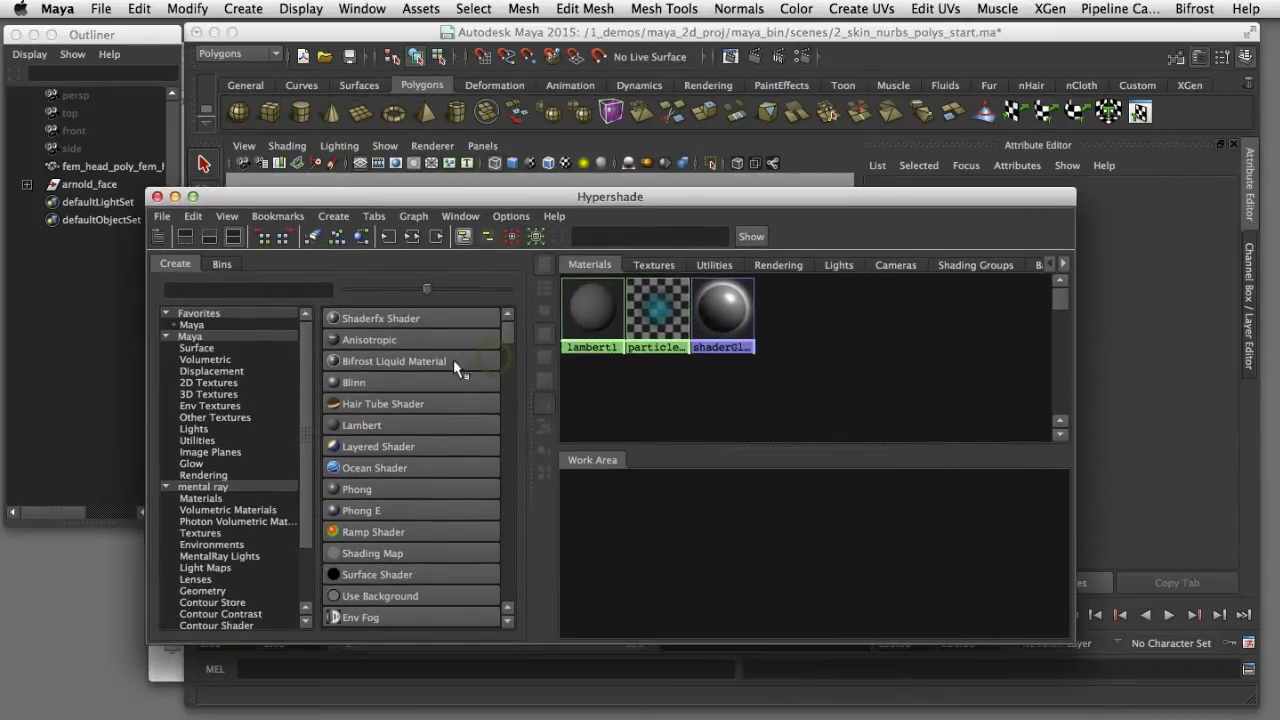
Step: Create a Lambert material and rename it nurbs_head
{"action": "left_click", "coordinate": [403, 421]}
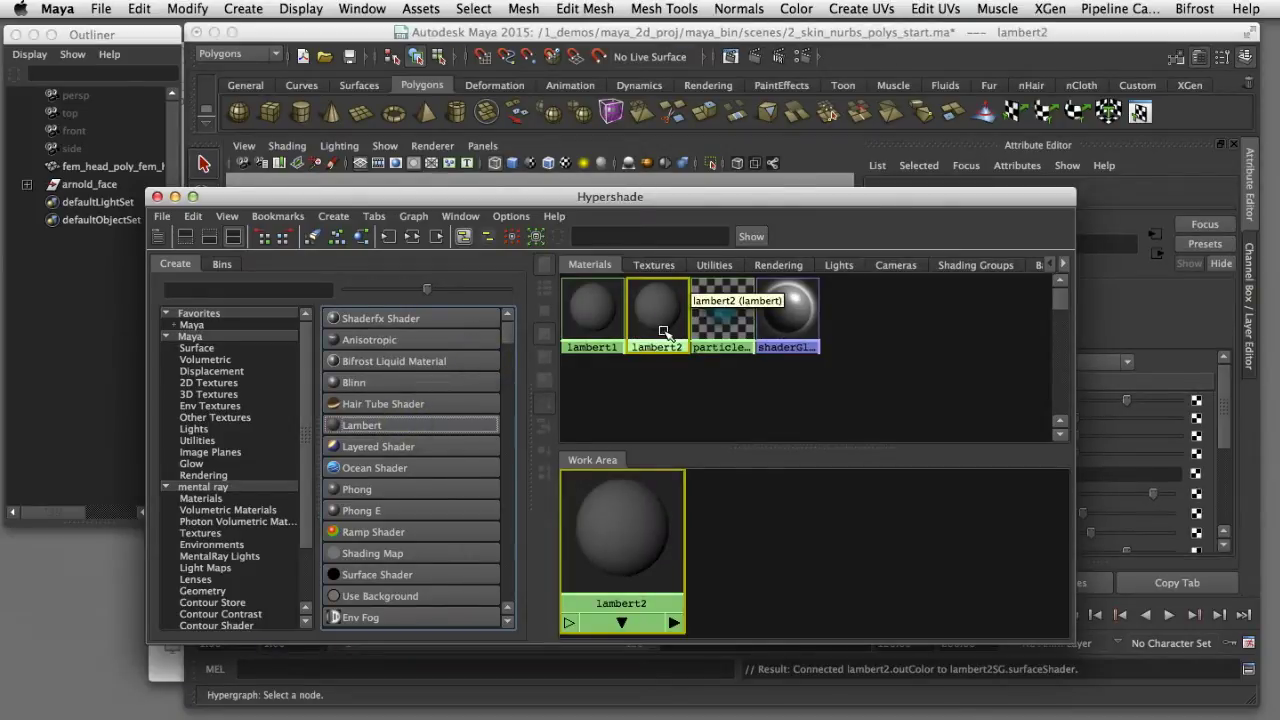
{"action": "double_click", "coordinate": [664, 331], "text": "ctrl"}
{"action": "type", "text": "nu"}
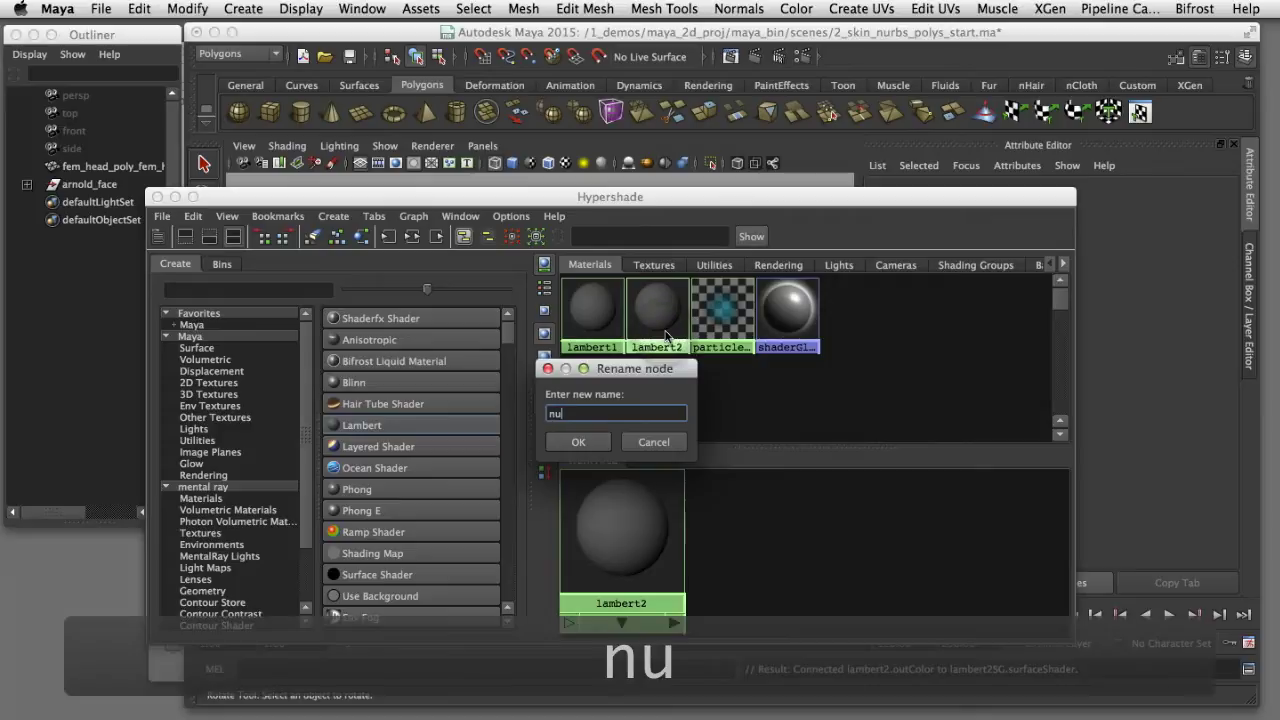
{"action": "type", "text": "rbs_head"}
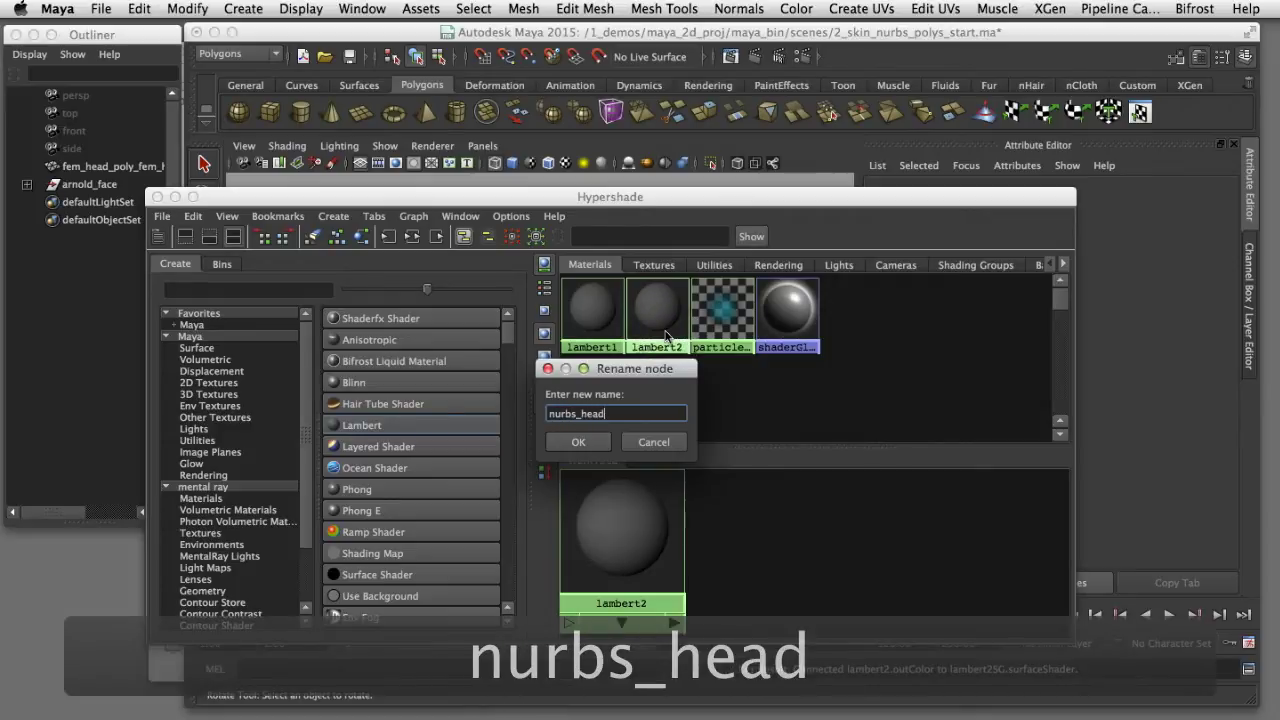
{"action": "key", "text": "Return"}
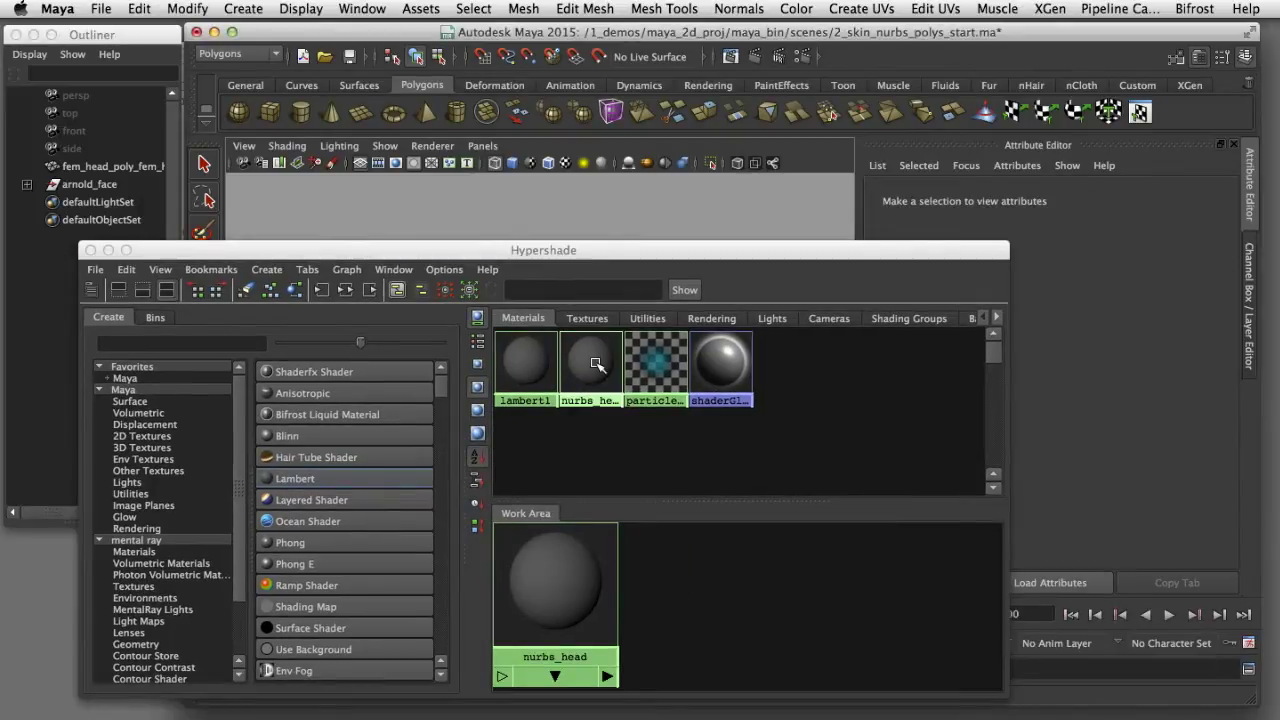
{"action": "left_click", "coordinate": [596, 365]}
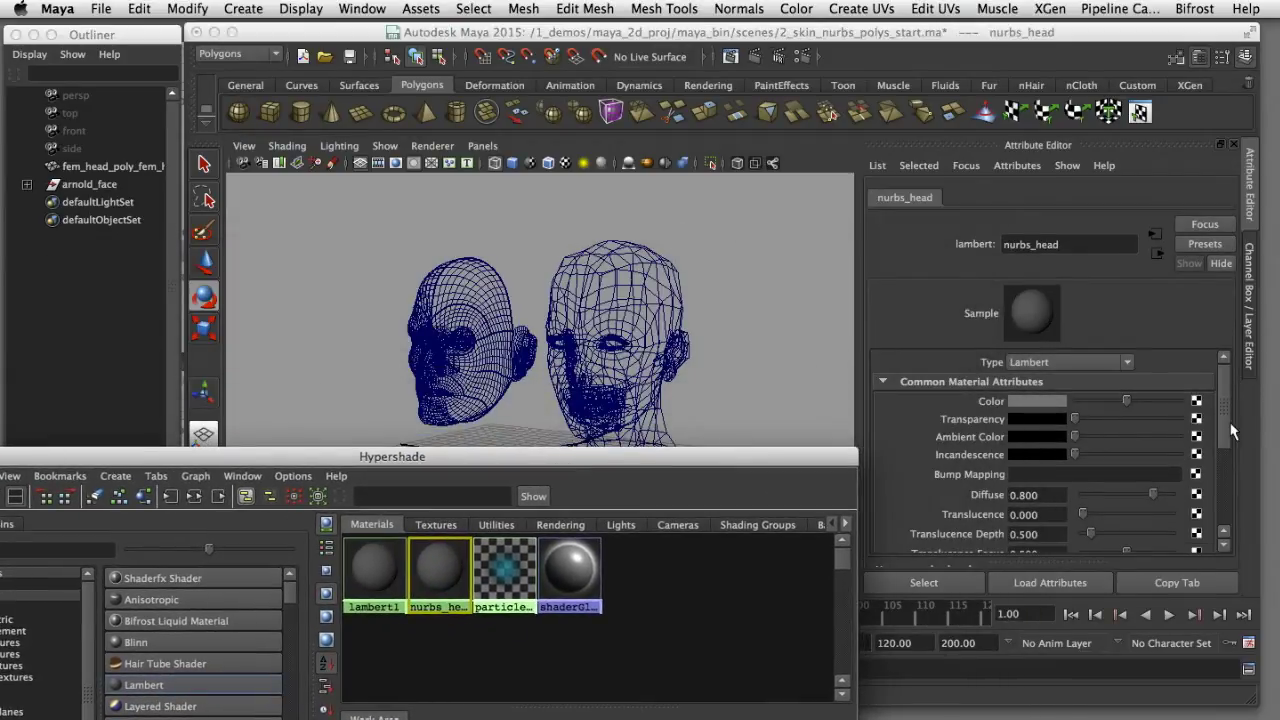
Step: Map a File texture loading duber_uv_map_reference.png onto nurbs_head's Color
{"action": "left_click", "coordinate": [1199, 403]}
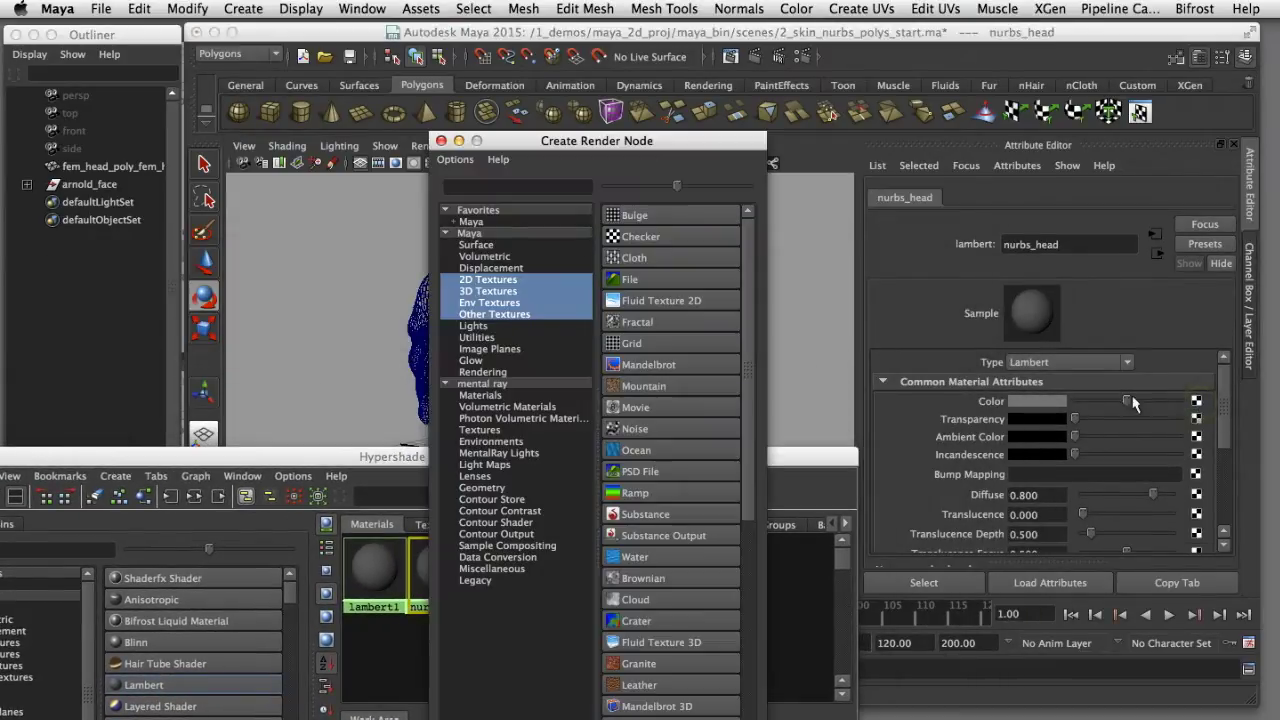
{"action": "left_click", "coordinate": [649, 281]}
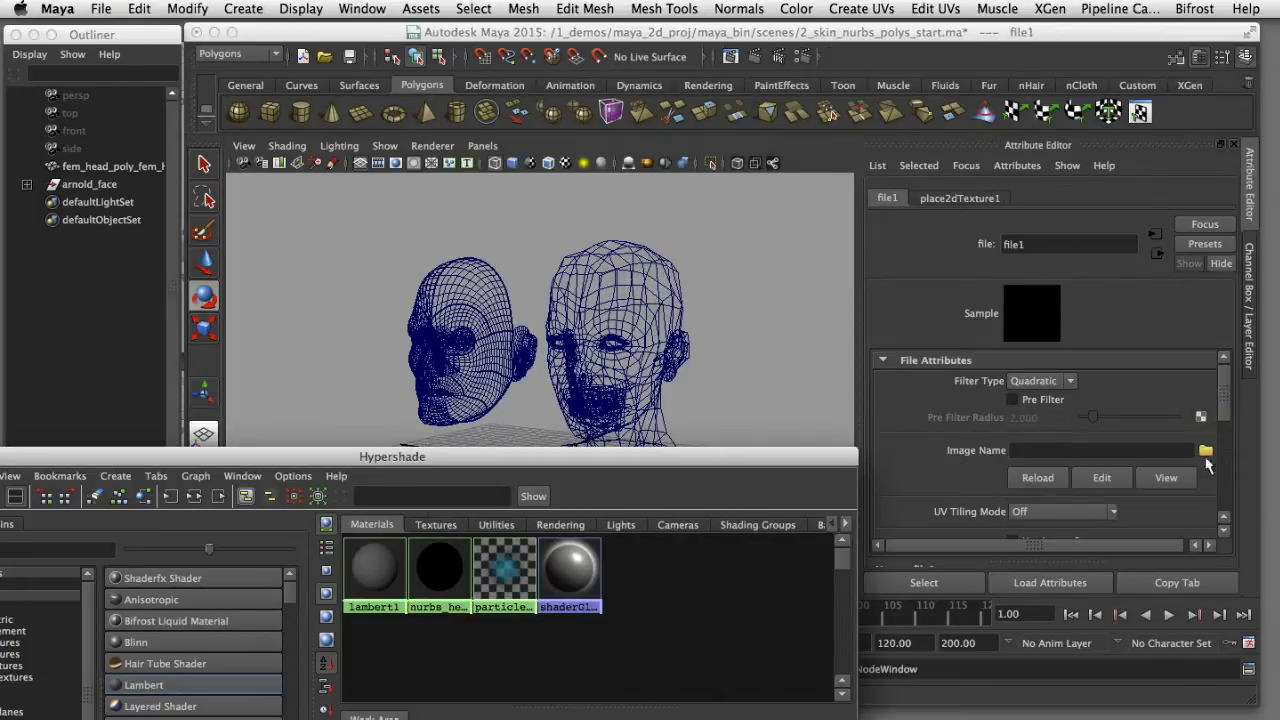
{"action": "left_click", "coordinate": [1206, 452]}
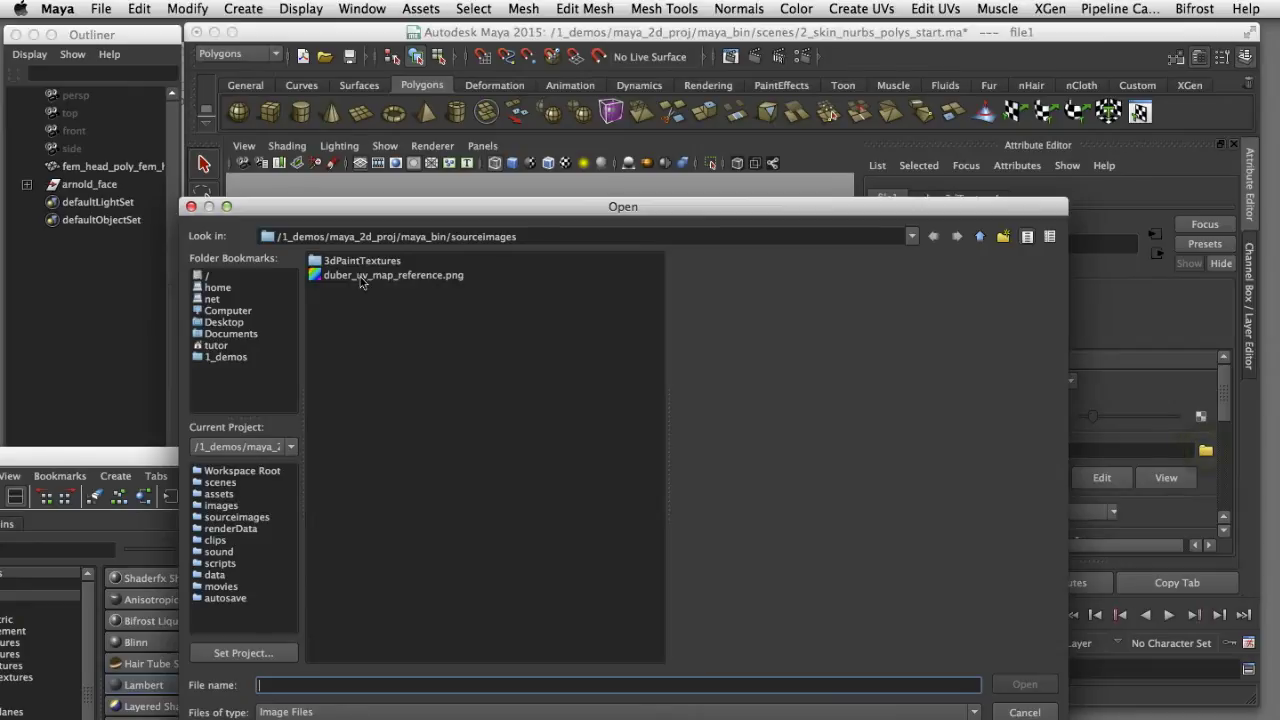
{"action": "left_click", "coordinate": [362, 276]}
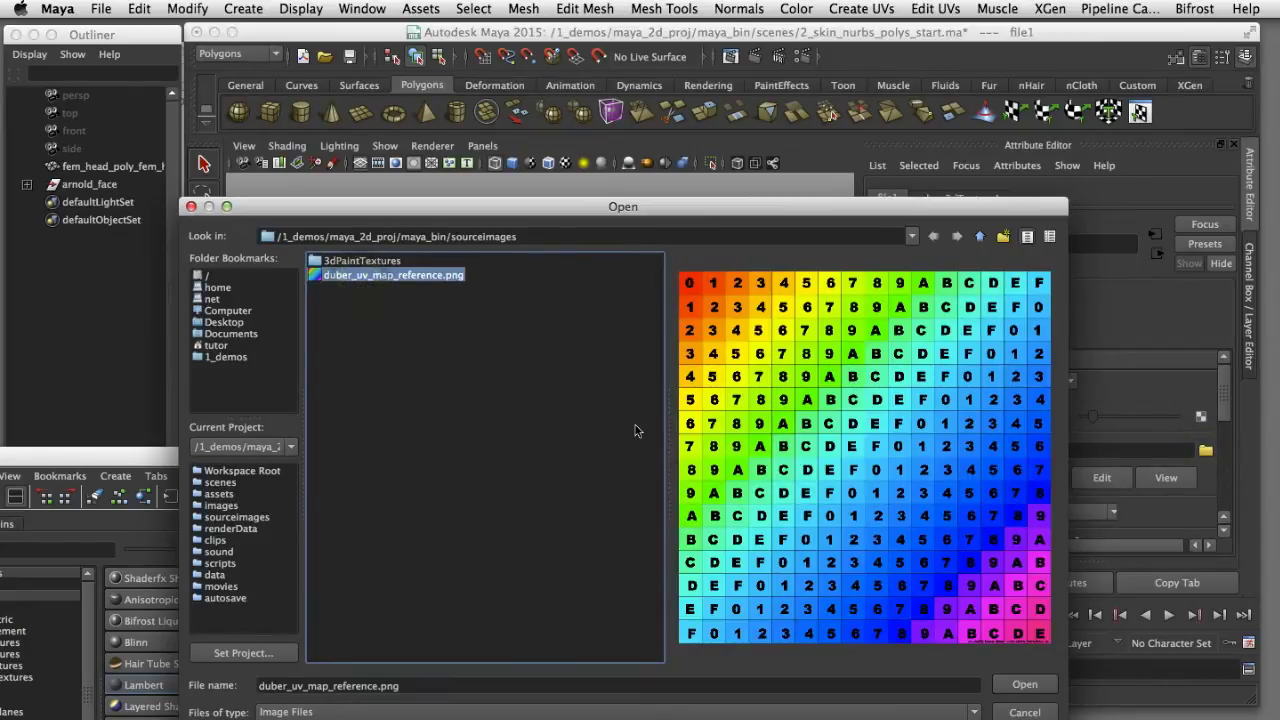
{"action": "left_click", "coordinate": [1025, 686]}
Step: Assign nurbs_head to the marquee-selected NURBS head
{"action": "left_click_drag", "start_coordinate": [383, 238], "coordinate": [537, 441]}
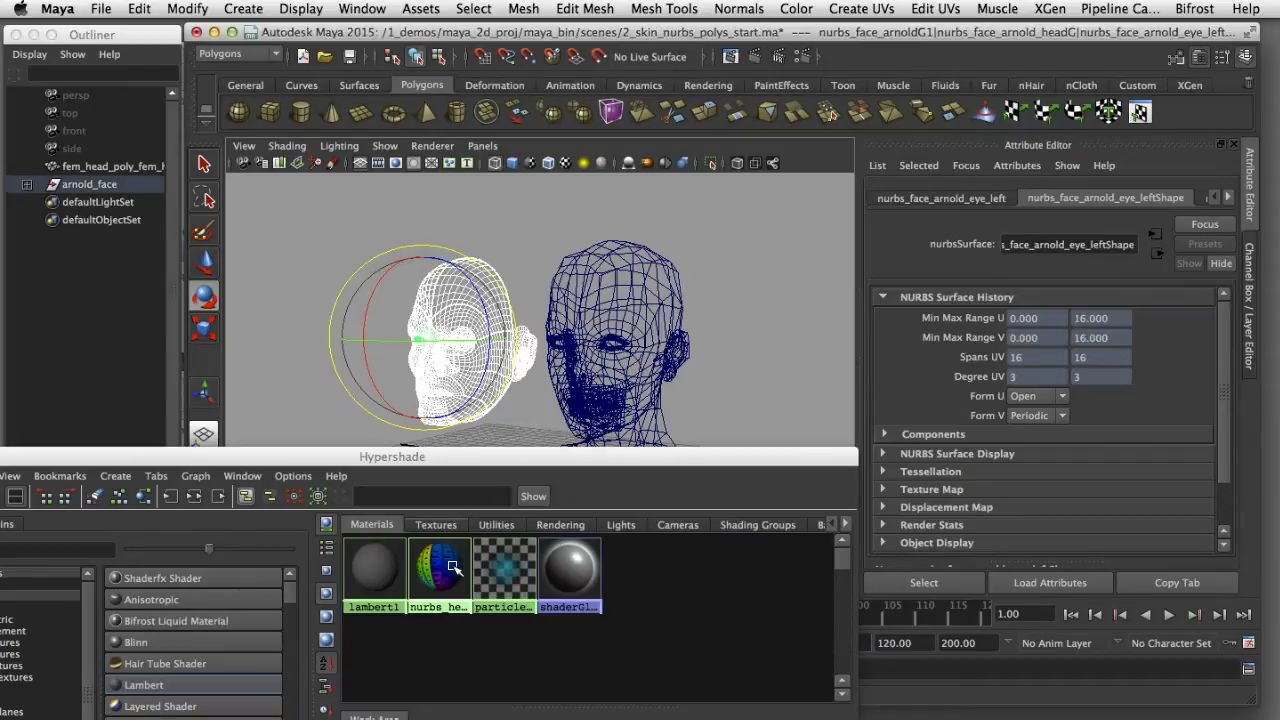
{"action": "right_click_drag", "start_coordinate": [447, 569], "coordinate": [453, 528]}
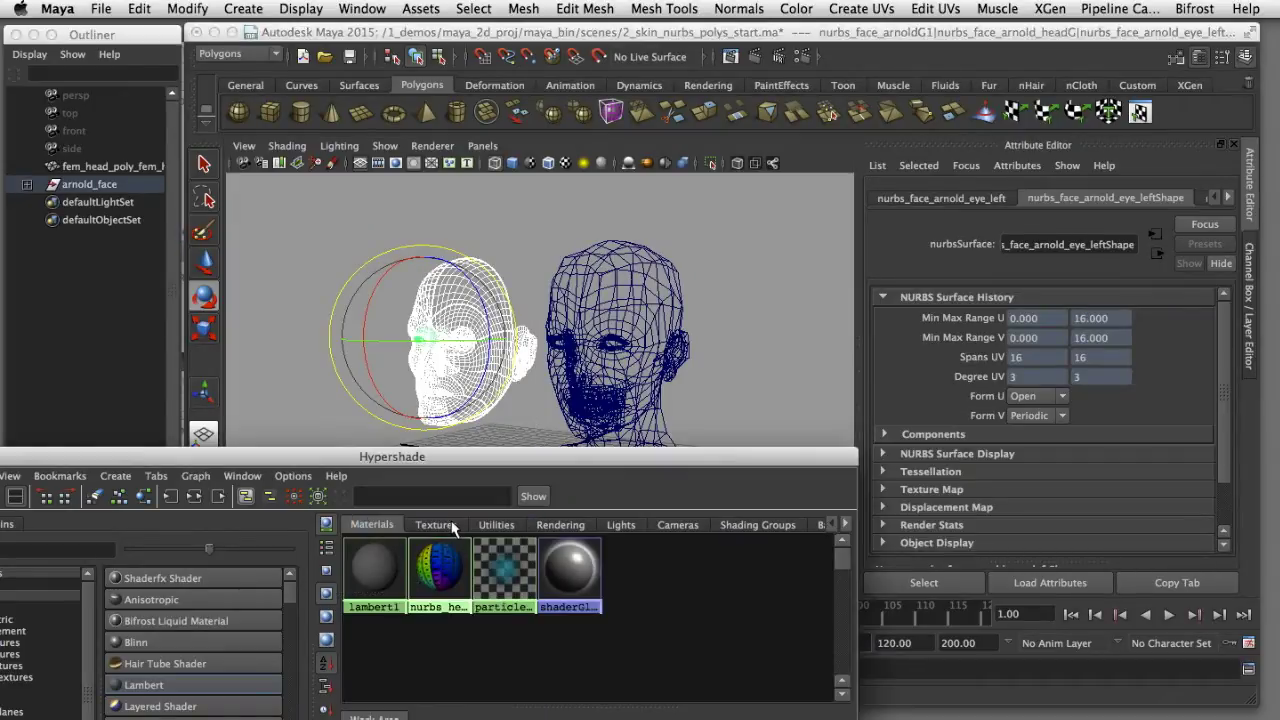
{"action": "left_click", "coordinate": [787, 213]}
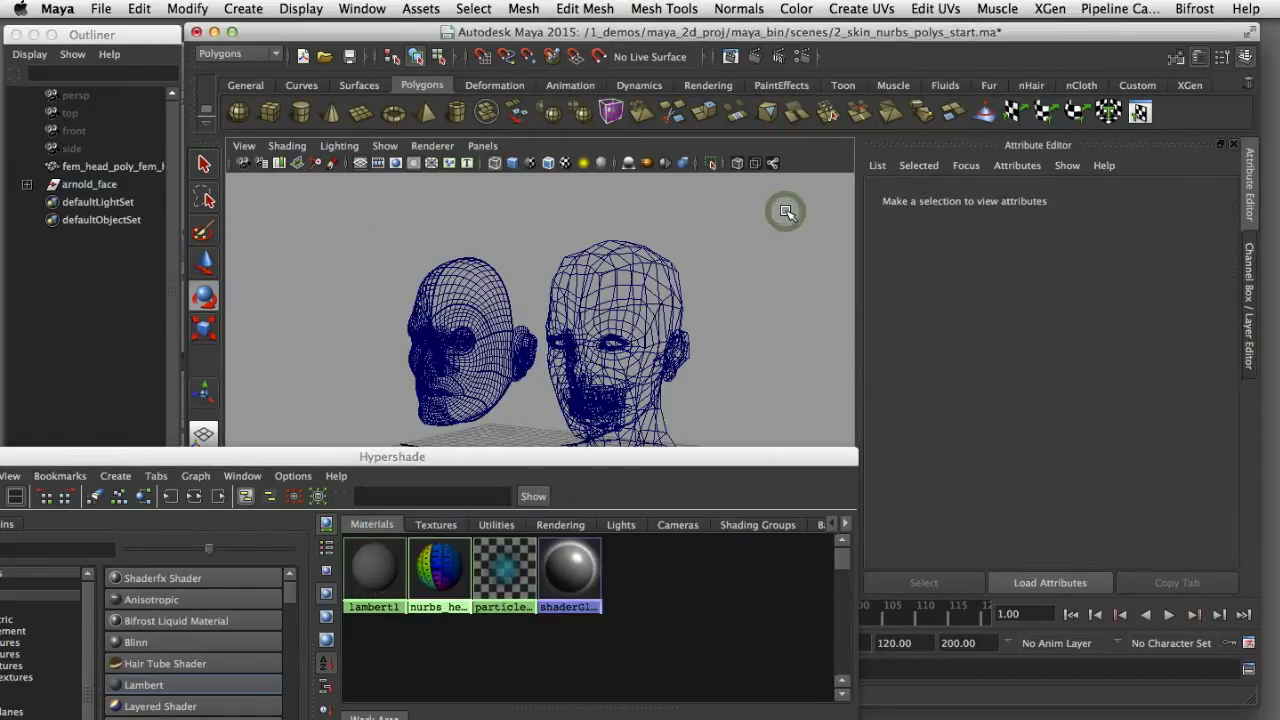
{"action": "key", "text": "5"}
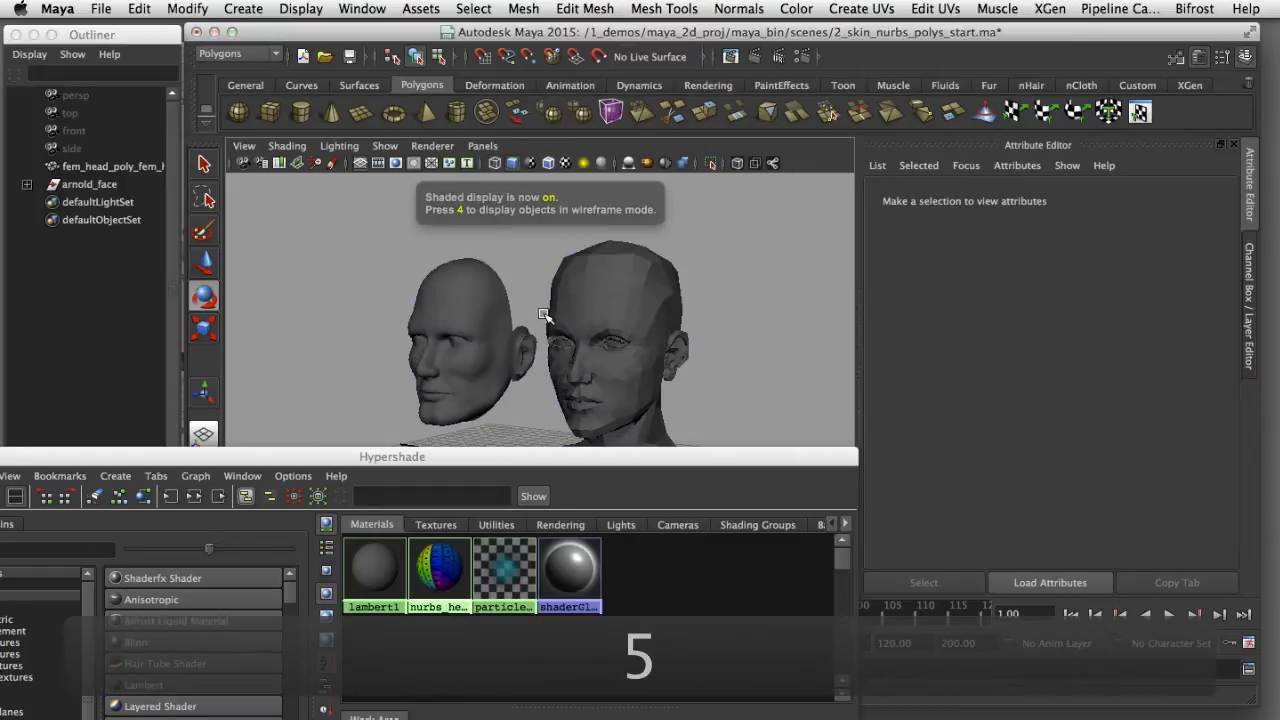
{"action": "key", "text": "6"}
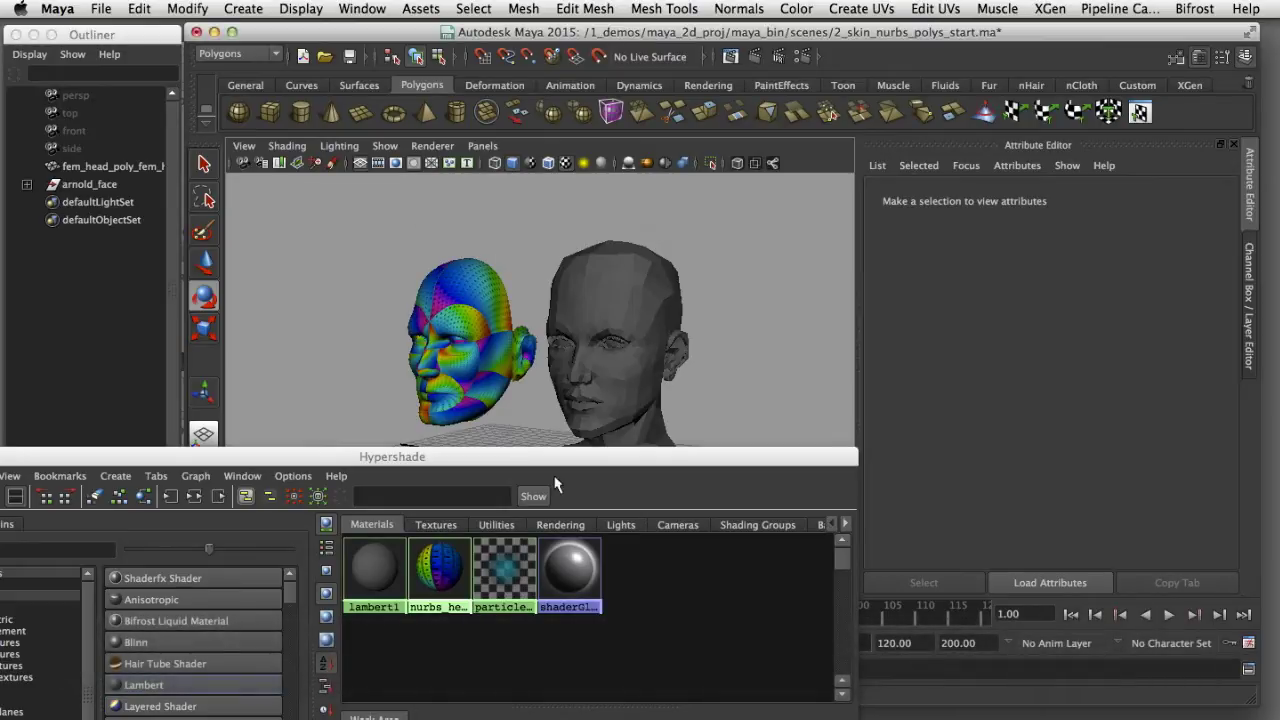
{"action": "left_click_drag", "start_coordinate": [557, 462], "coordinate": [600, 634]}
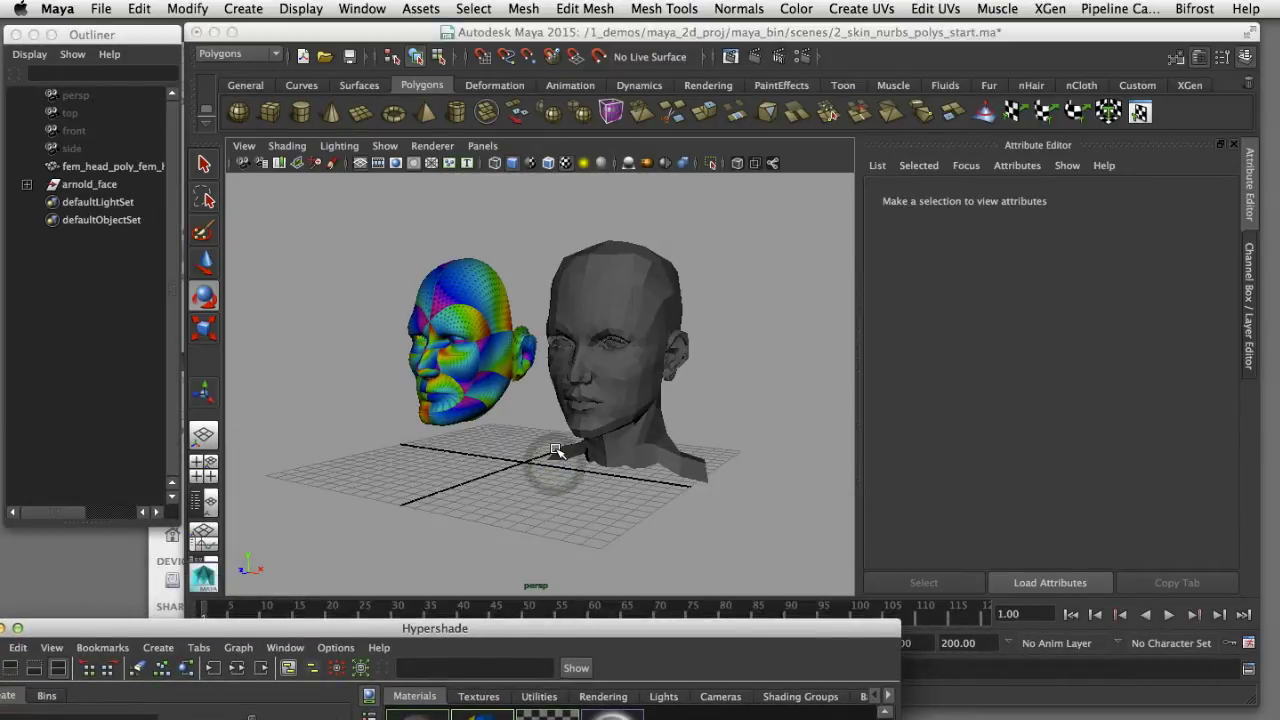
{"action": "left_click_drag", "start_coordinate": [572, 453], "coordinate": [486, 437], "text": "alt"}
{"action": "right_click_drag", "start_coordinate": [486, 437], "coordinate": [614, 480], "text": "alt"}
{"action": "mouse_move", "coordinate": [614, 480]}
{"action": "left_mouse_down", "text": "alt"}
{"action": "mouse_move", "coordinate": [607, 457]}
{"action": "mouse_move", "coordinate": [643, 491]}
{"action": "mouse_move", "coordinate": [610, 485]}
{"action": "left_mouse_up", "text": "alt"}
{"action": "middle_click_drag", "start_coordinate": [663, 430], "coordinate": [641, 454], "text": "alt"}
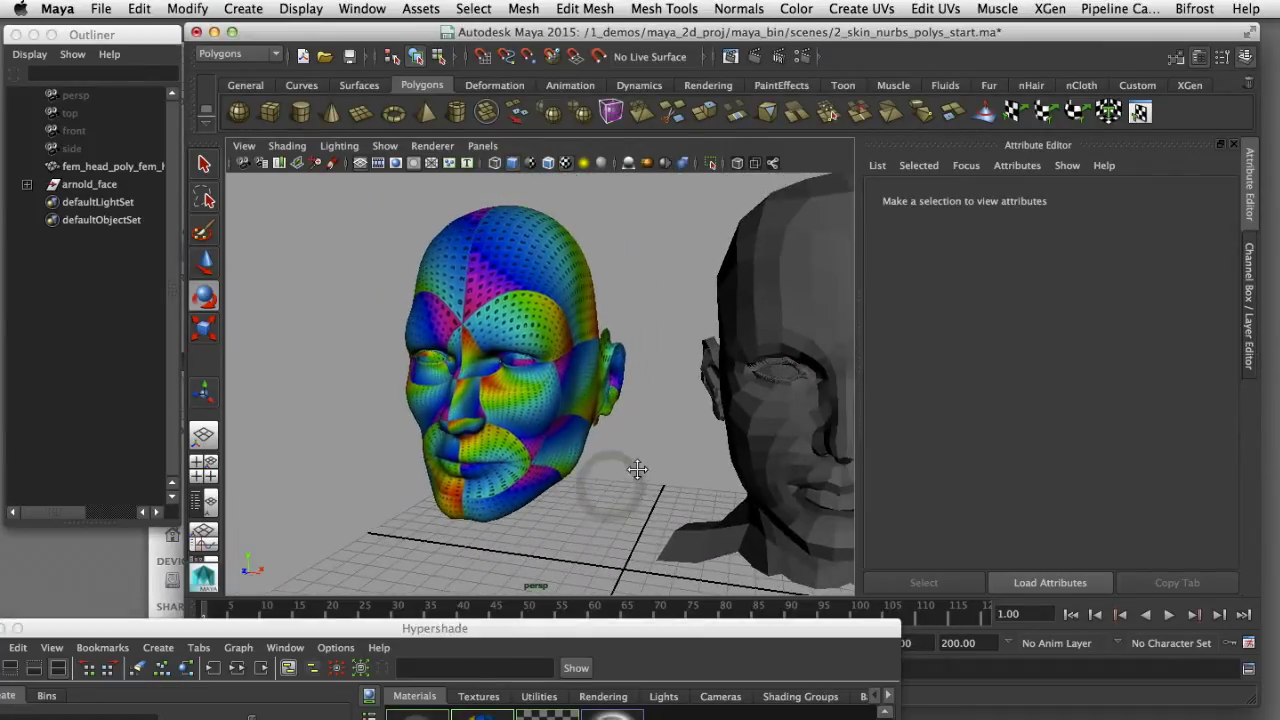
{"action": "left_click", "coordinate": [535, 338]}
{"action": "left_click", "coordinate": [545, 395]}
{"action": "left_click", "coordinate": [560, 400]}
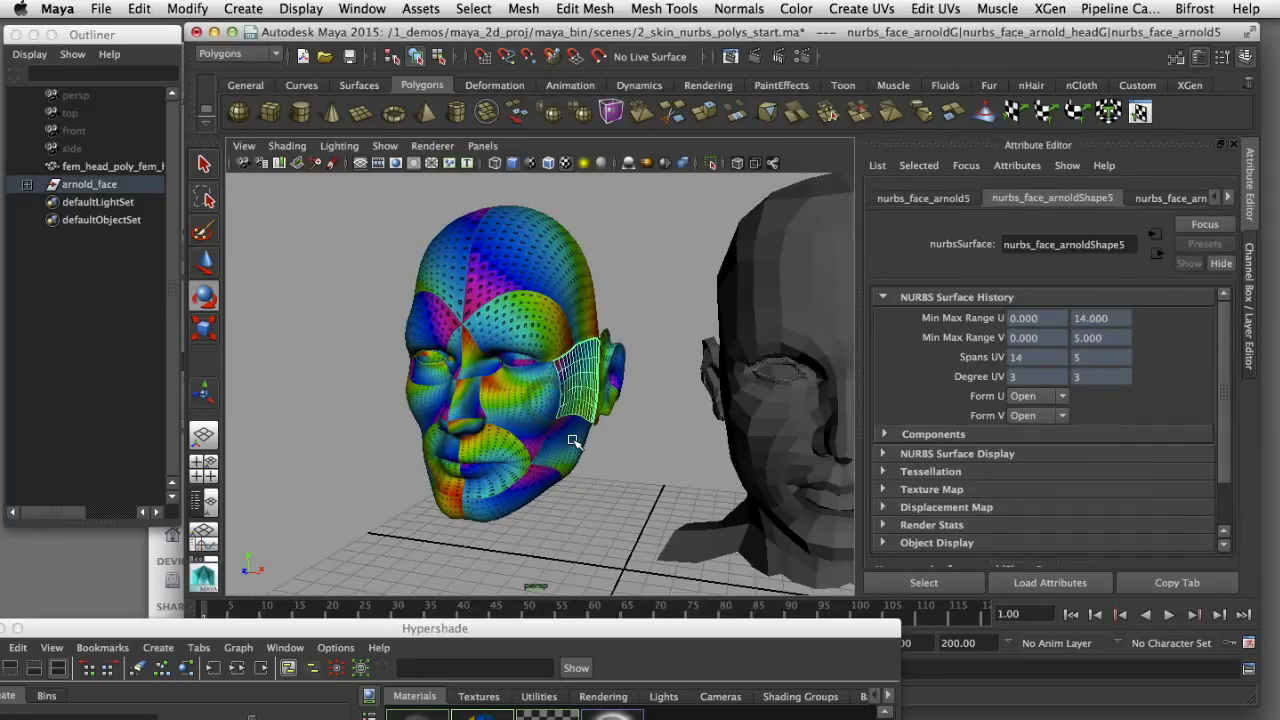
{"action": "left_click", "coordinate": [573, 441]}
{"action": "left_click", "coordinate": [527, 268]}
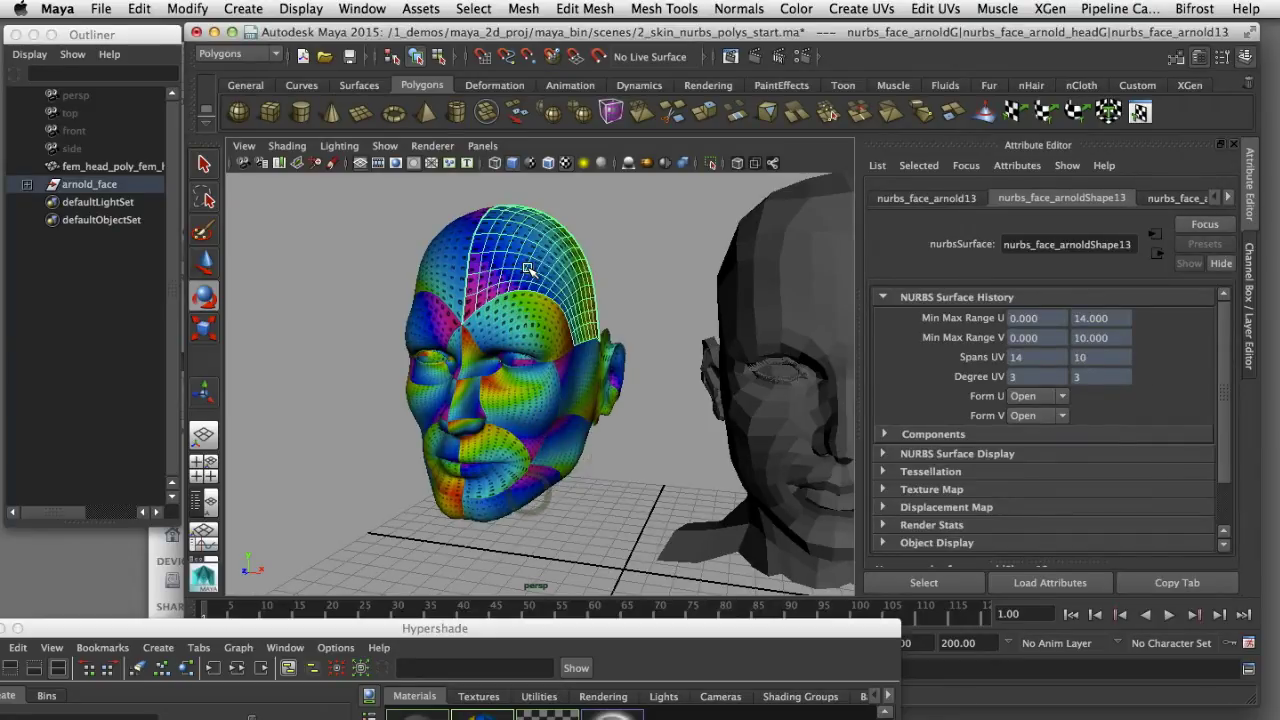
{"action": "left_click", "coordinate": [527, 268]}
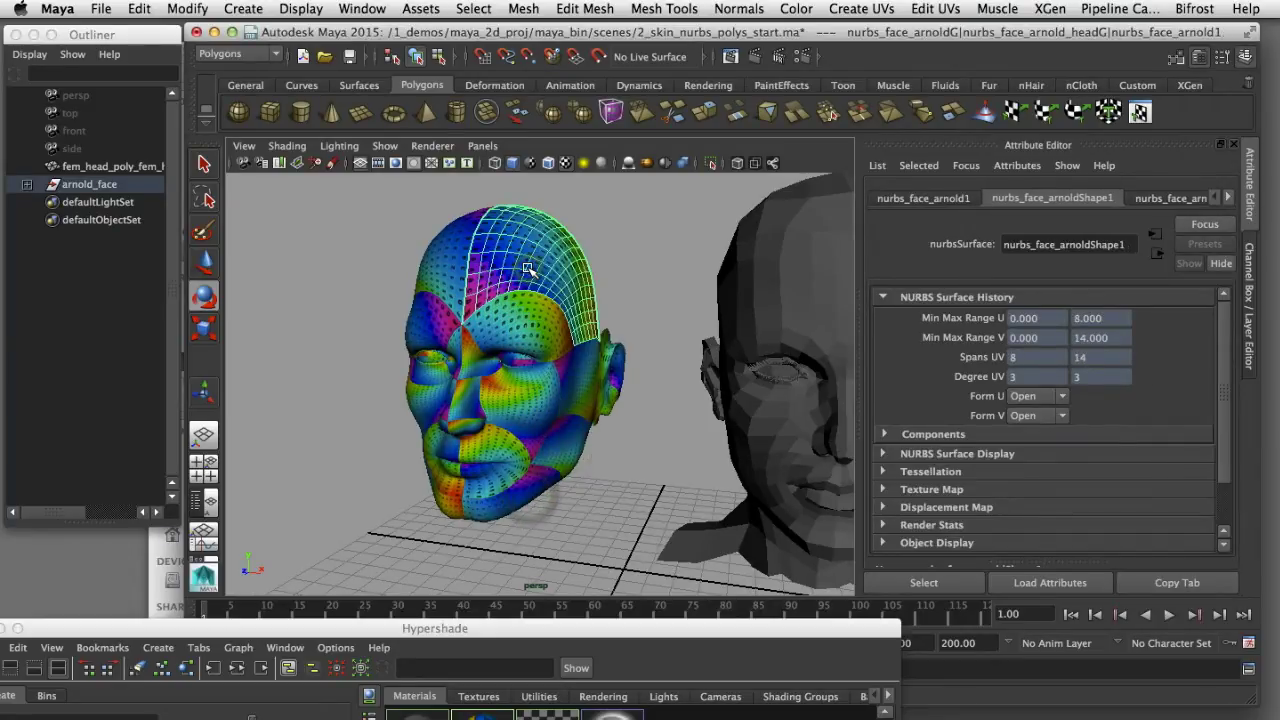
{"action": "left_click", "coordinate": [620, 236]}
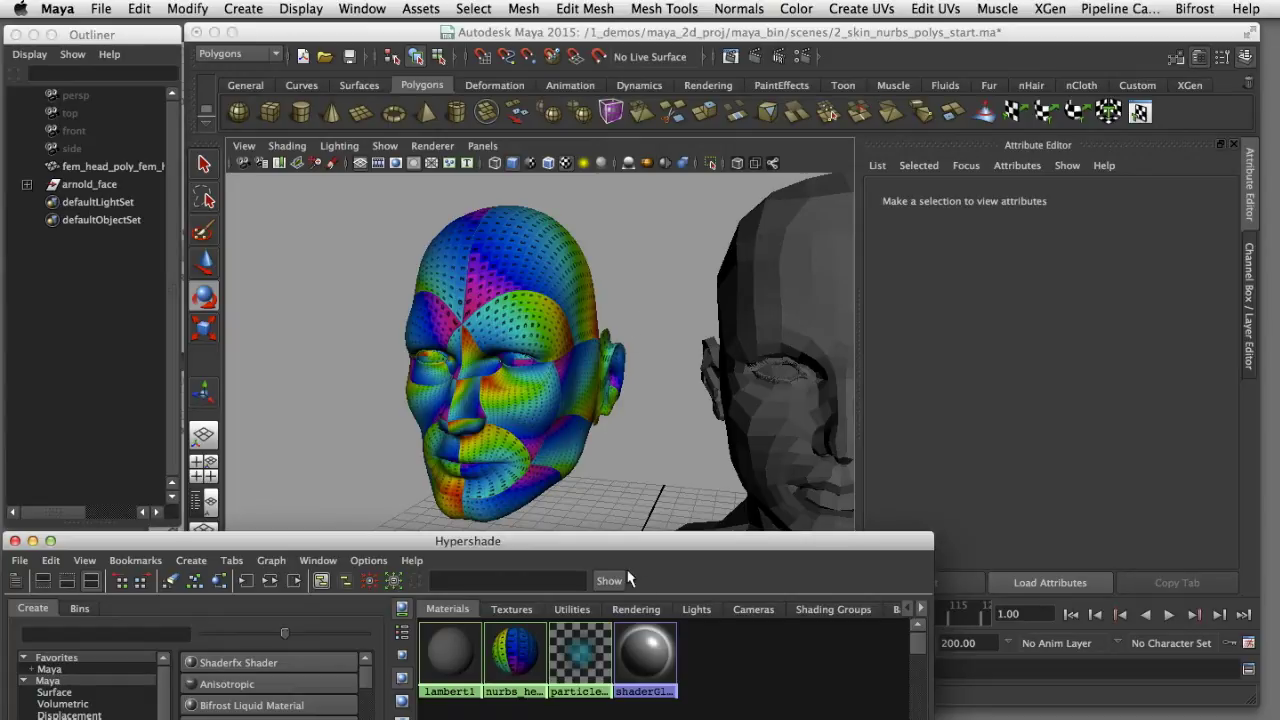
Step: Graph nurbs_head and delete its place2dTexture1 and file1 nodes
{"action": "left_click_drag", "start_coordinate": [624, 545], "coordinate": [621, 232]}
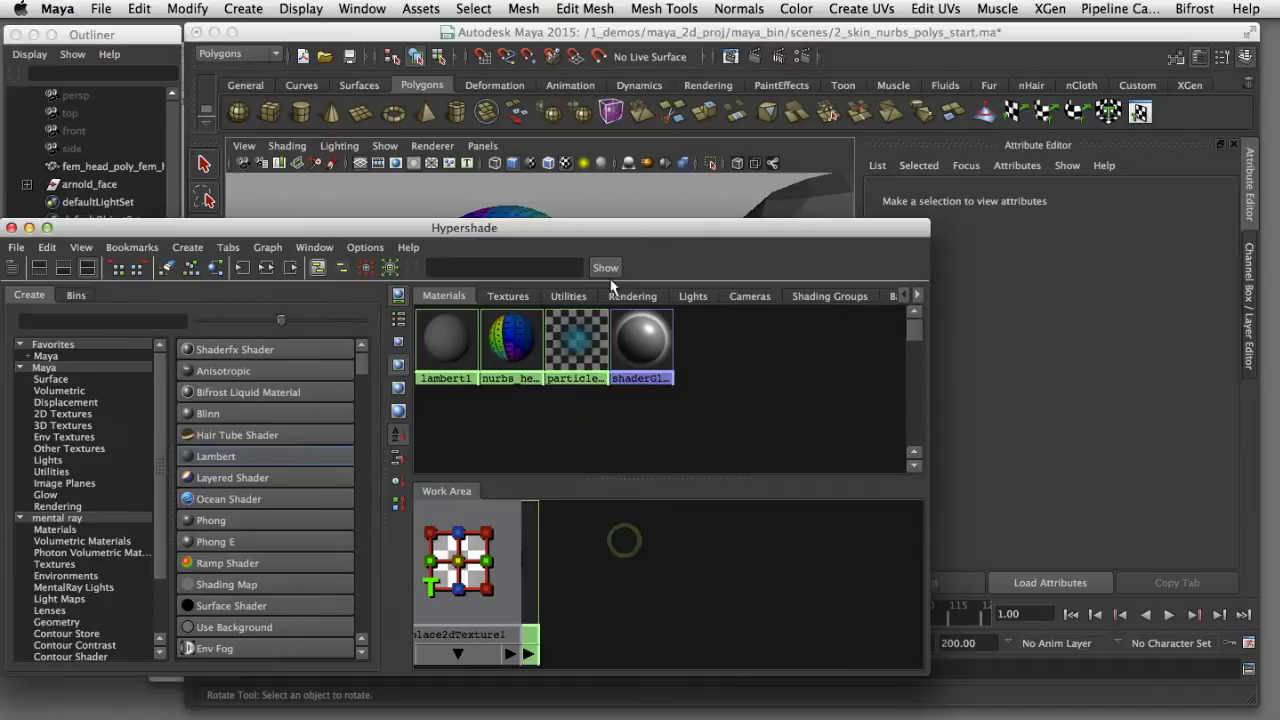
{"action": "left_click", "coordinate": [512, 343]}
{"action": "left_click", "coordinate": [266, 267]}
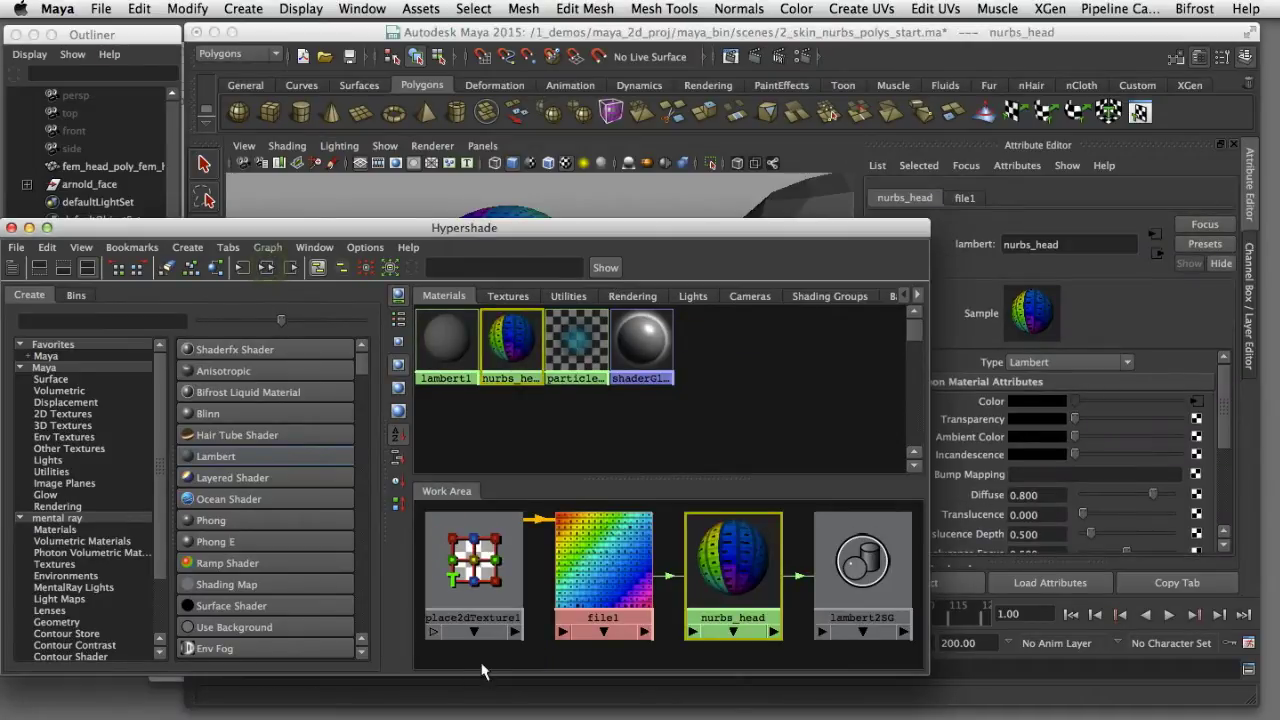
{"action": "left_click", "coordinate": [476, 630]}
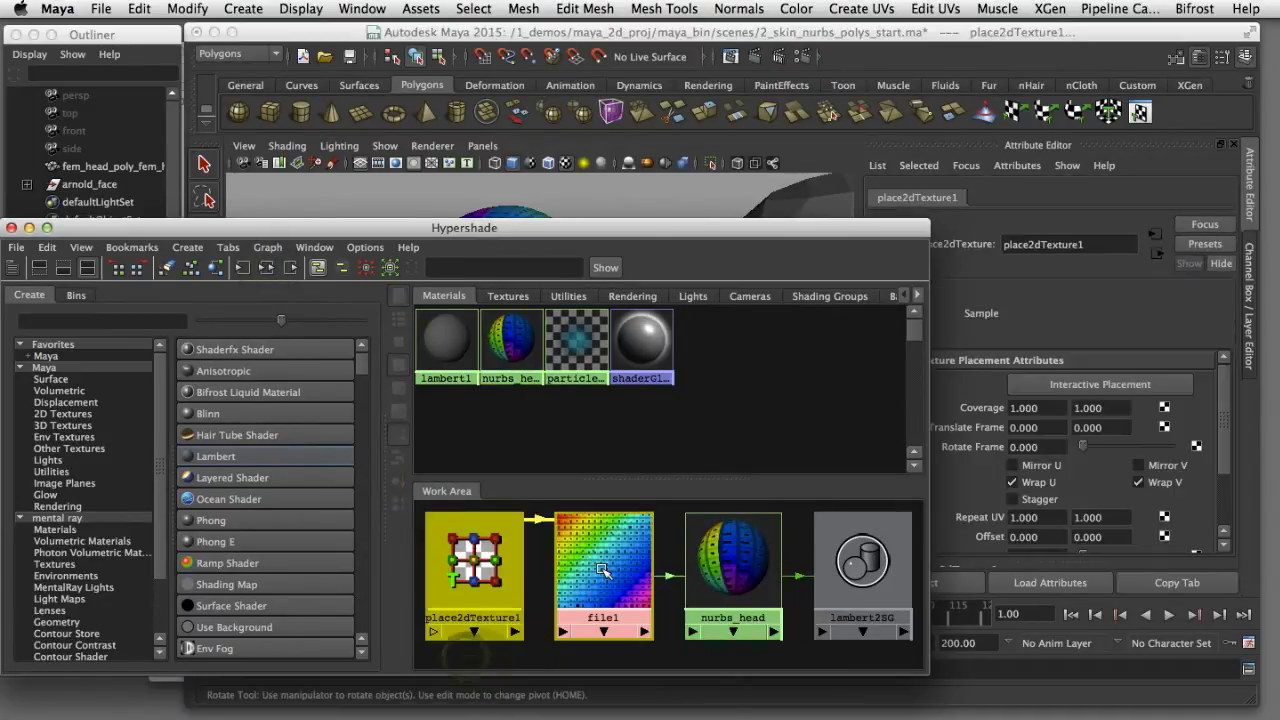
{"action": "left_click", "coordinate": [601, 570], "text": "shift"}
{"action": "key", "text": "Delete"}
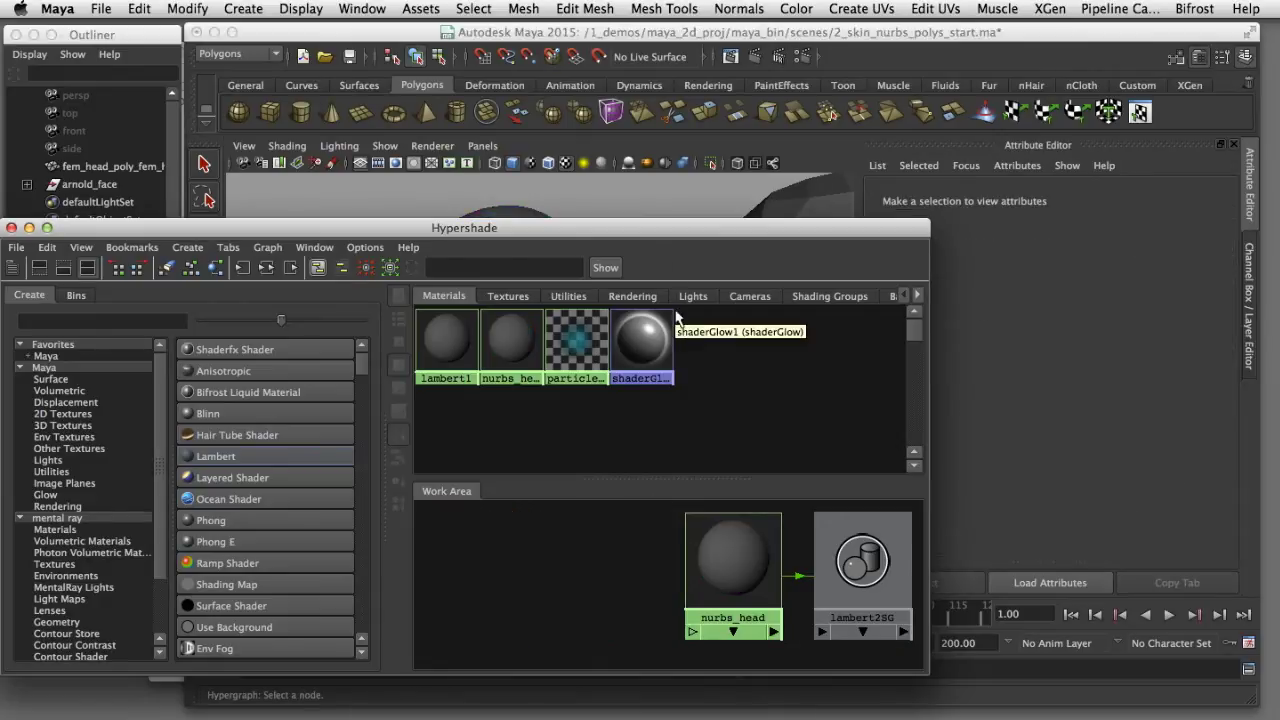
Step: Select the objects using nurbs_head to confirm the NURBS head is now plain grey
{"action": "left_click_drag", "start_coordinate": [672, 237], "coordinate": [508, 445]}
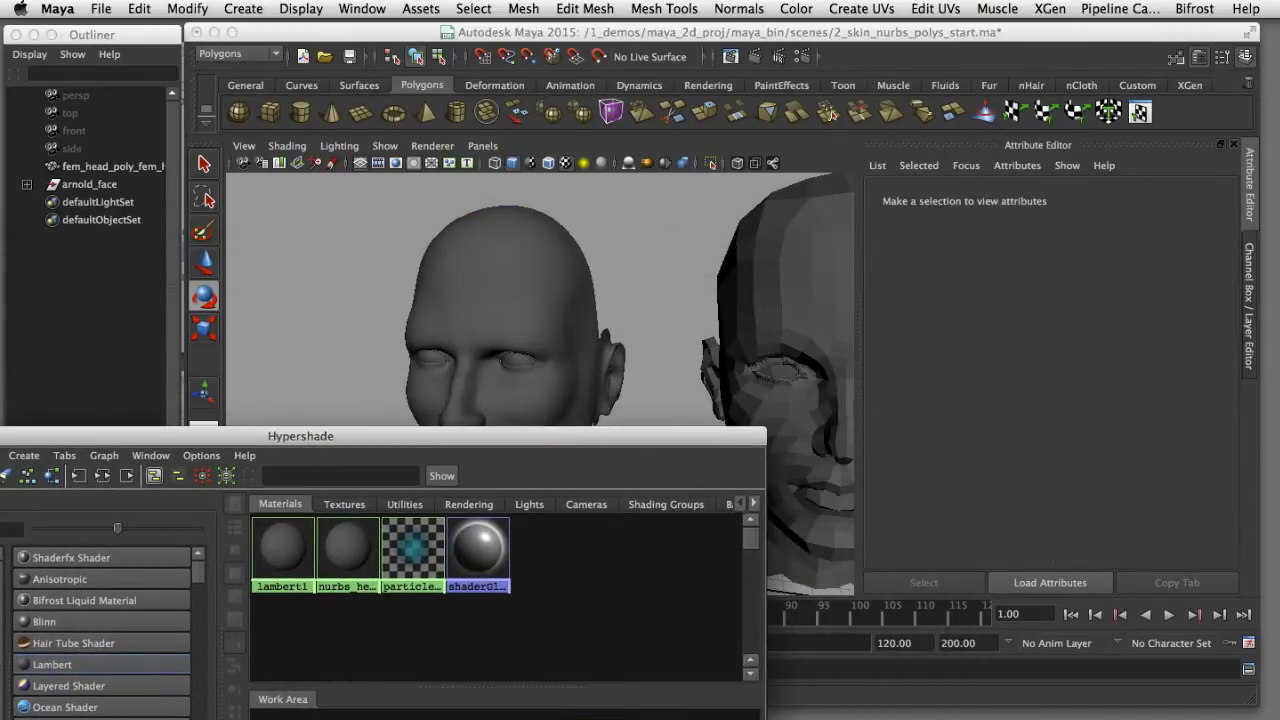
{"action": "left_click", "coordinate": [347, 550]}
{"action": "right_click_drag", "start_coordinate": [570, 575], "coordinate": [645, 571]}
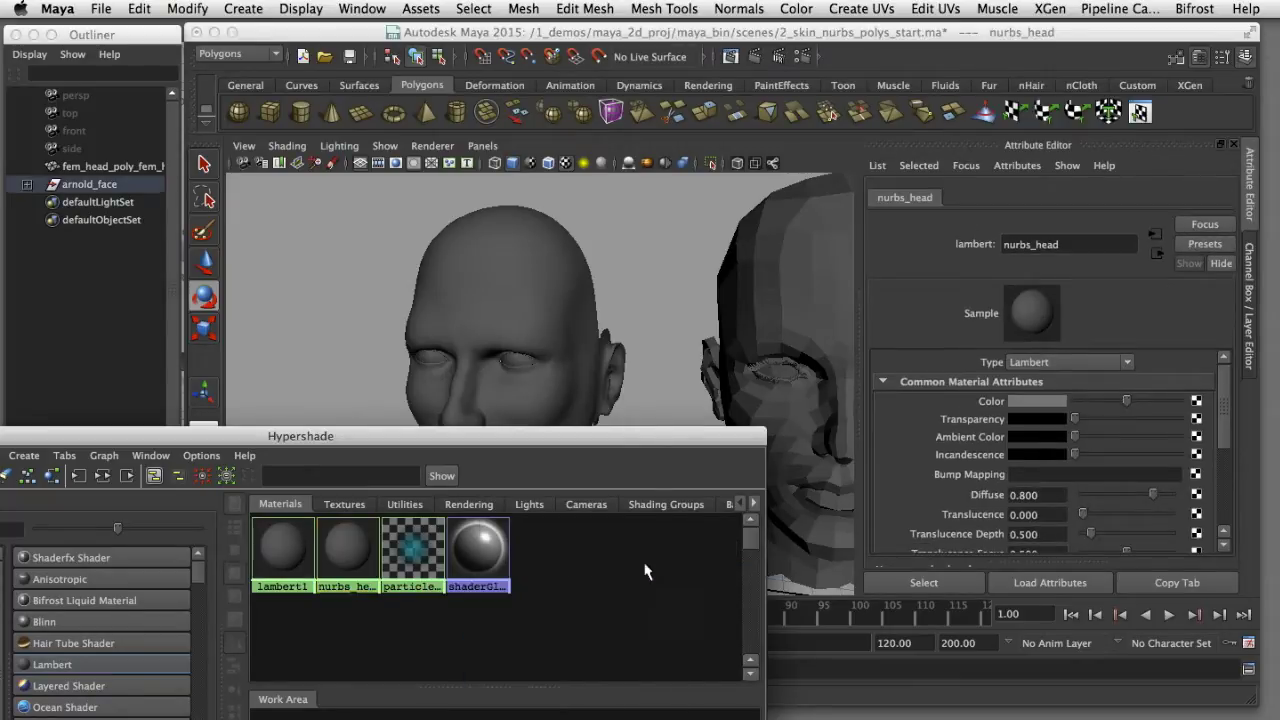
{"action": "left_click", "coordinate": [655, 355]}
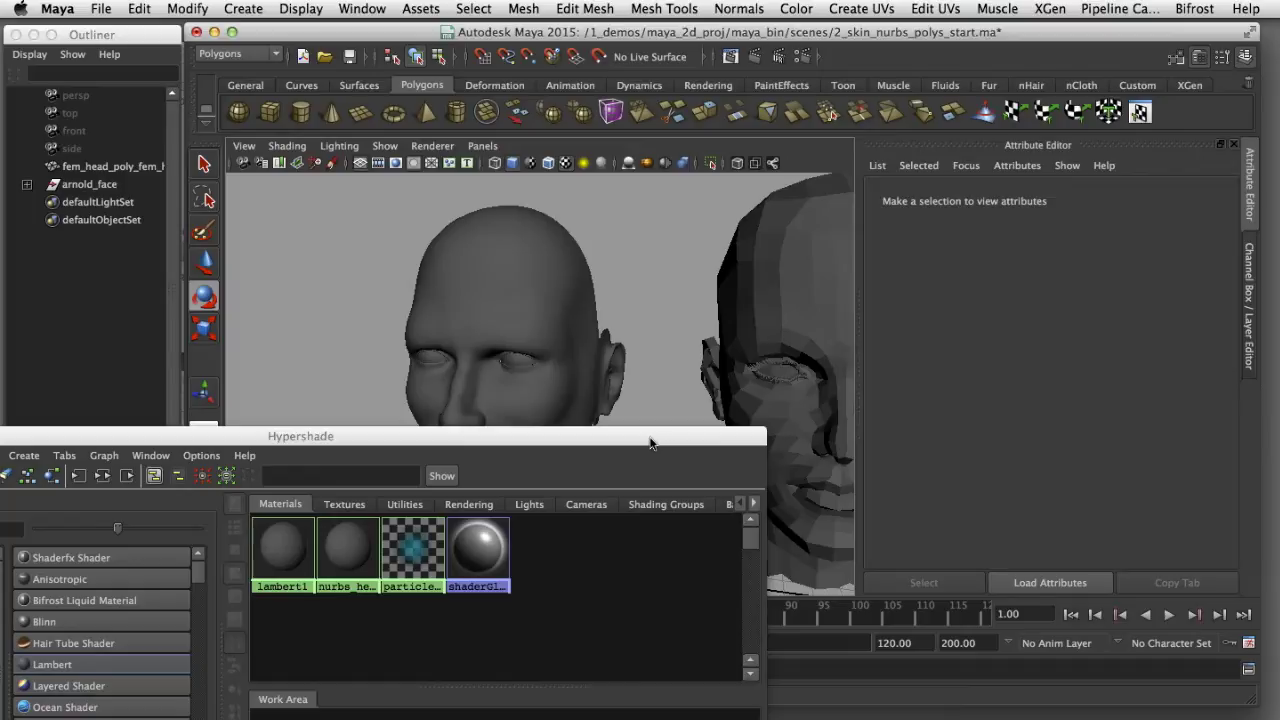
{"action": "left_click_drag", "start_coordinate": [650, 443], "coordinate": [668, 365]}
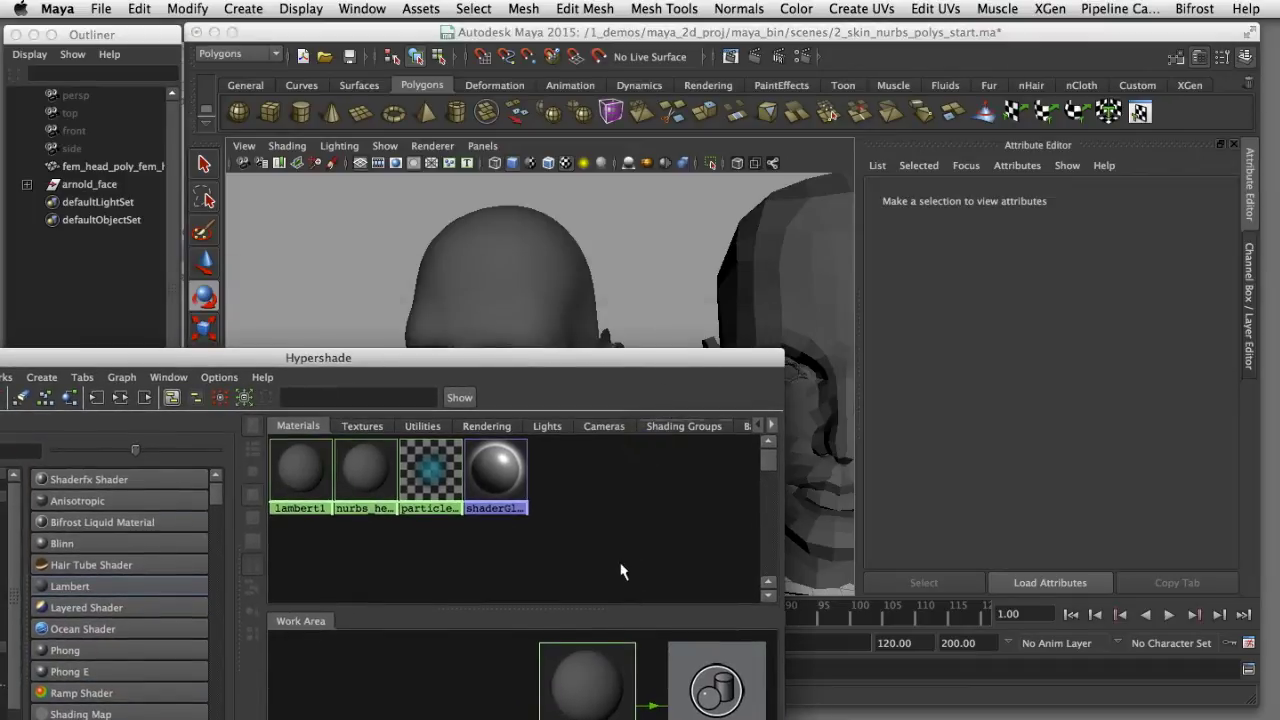
Step: Map a File texture created as a projection onto nurbs_head's Color, adding projection1
{"action": "left_click", "coordinate": [588, 682]}
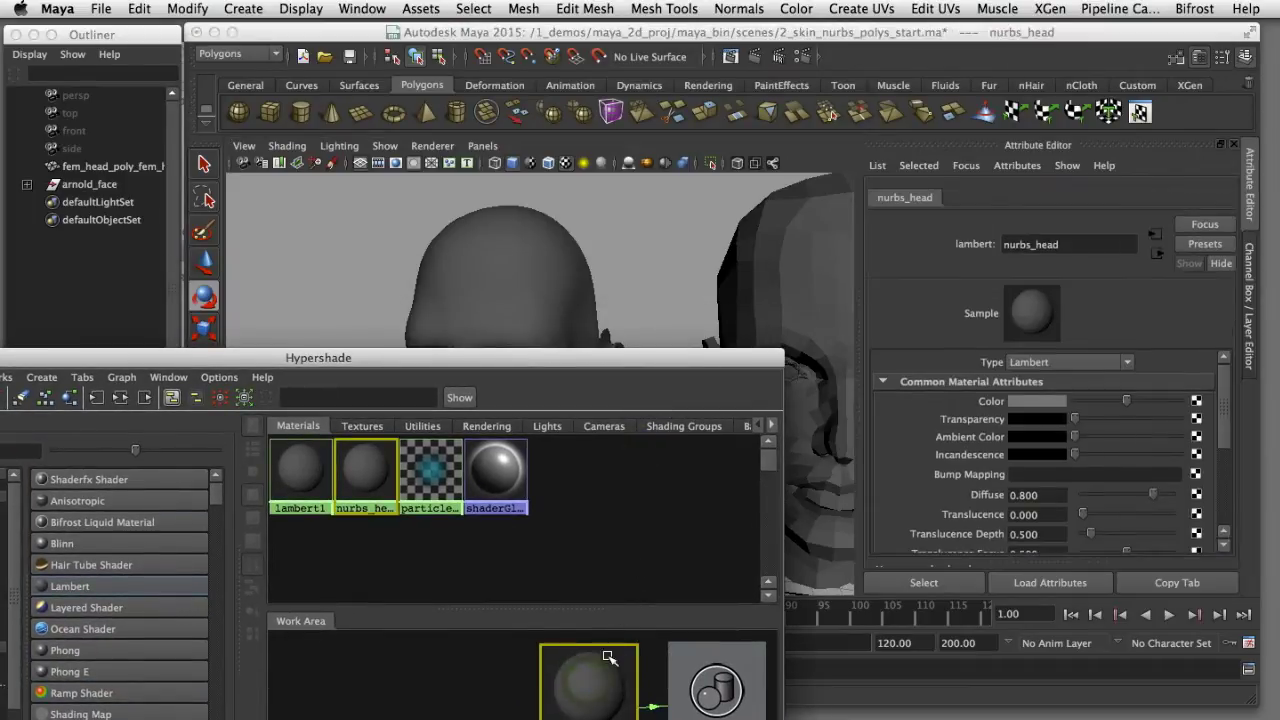
{"action": "left_click_drag", "start_coordinate": [665, 360], "coordinate": [562, 514]}
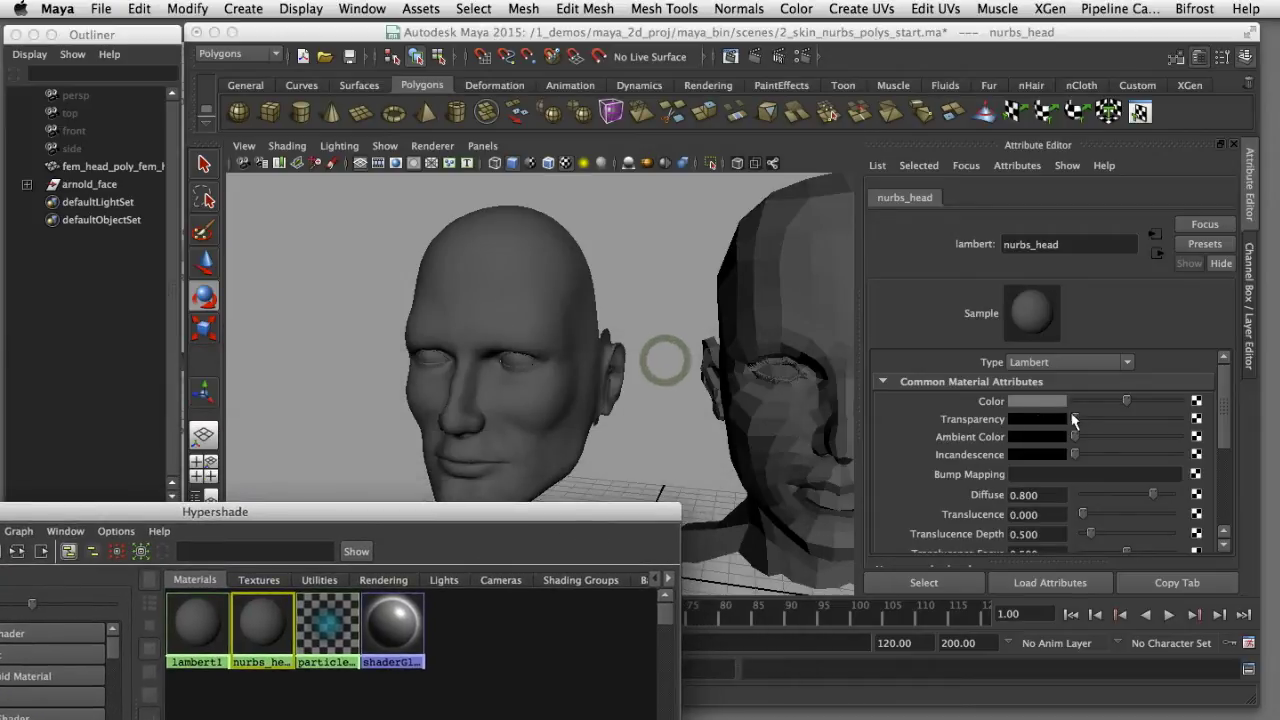
{"action": "left_click", "coordinate": [1196, 401]}
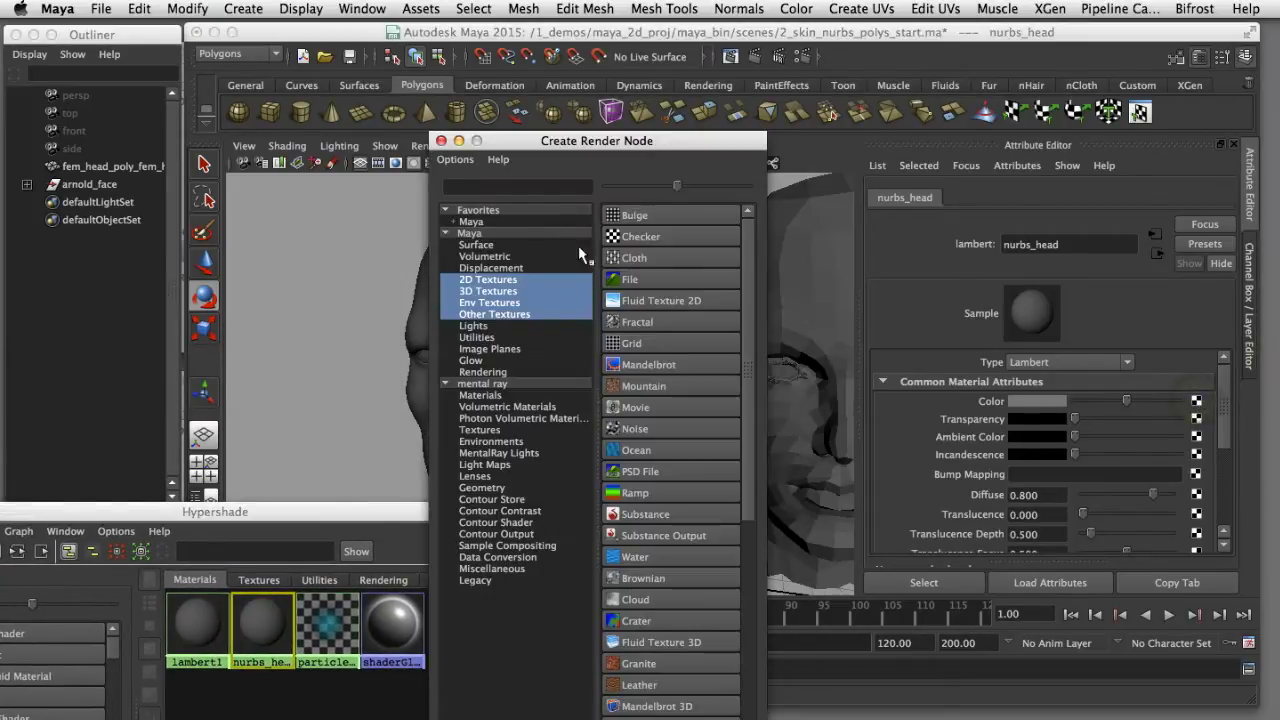
{"action": "right_click", "coordinate": [656, 280]}
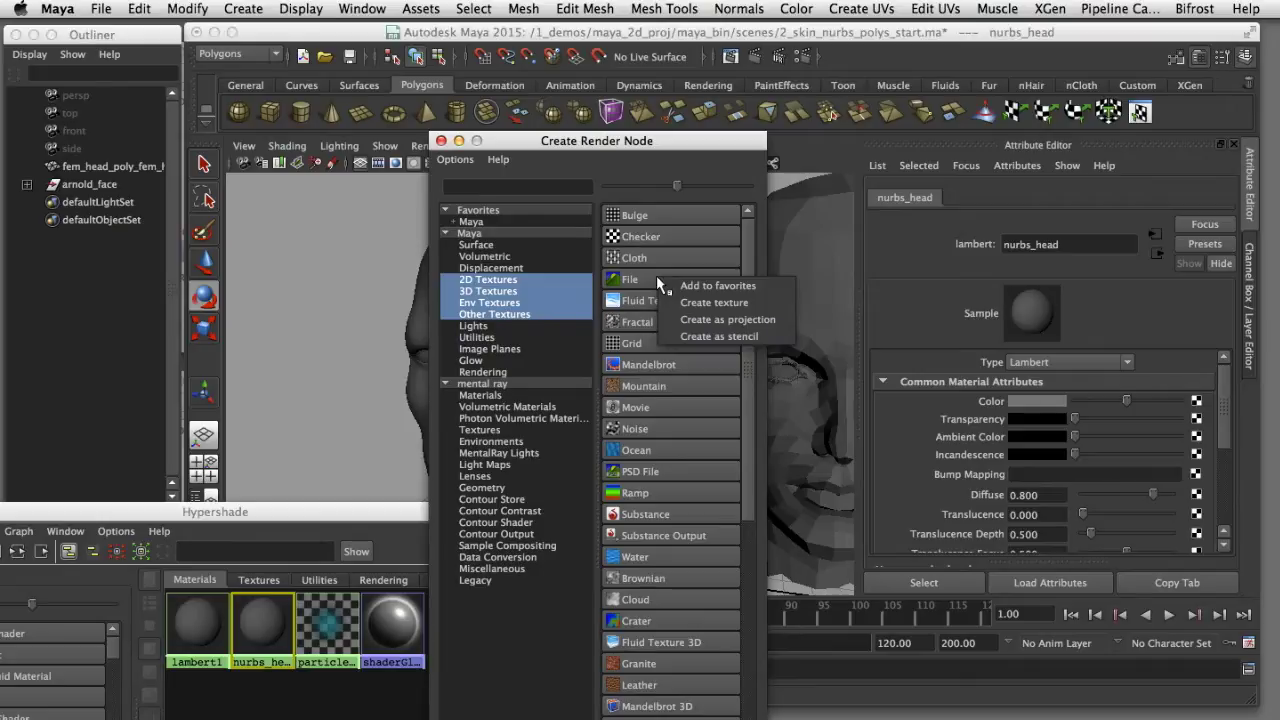
{"action": "left_click", "coordinate": [694, 320]}
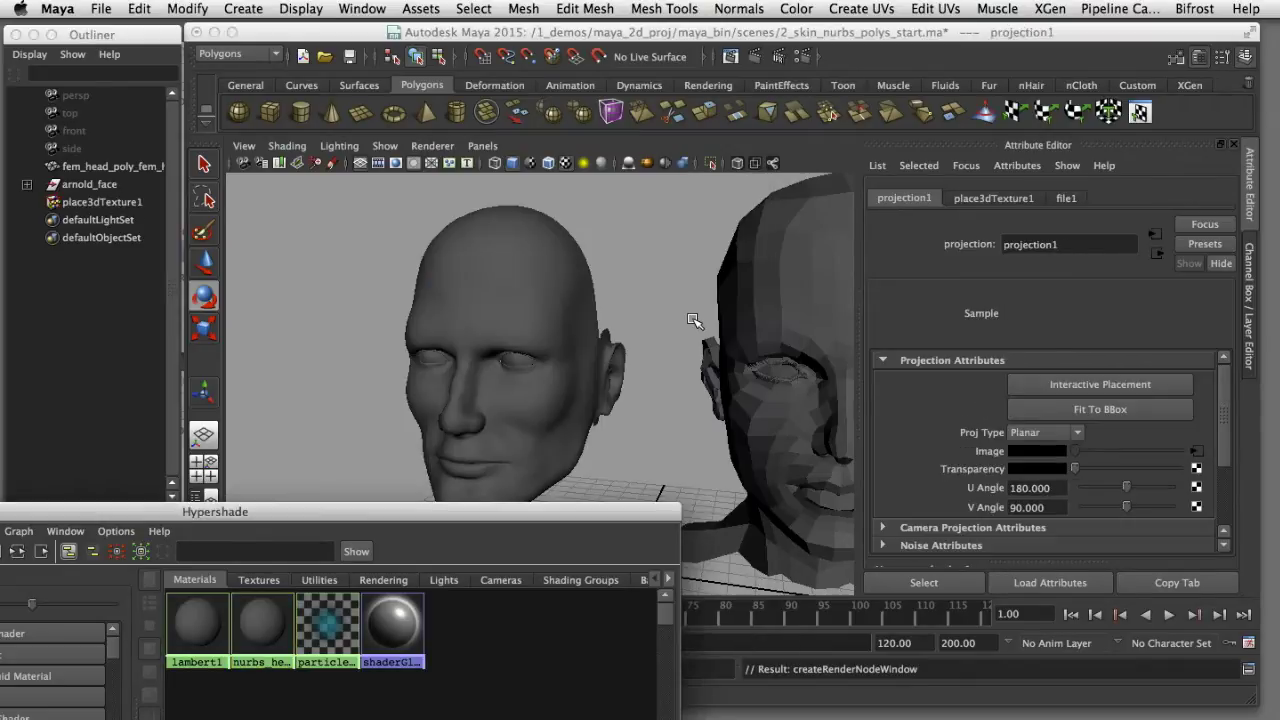
Step: Graph projection1's network and load duber_uv_map_reference.png into its file1 node
{"action": "double_click", "coordinate": [580, 511]}
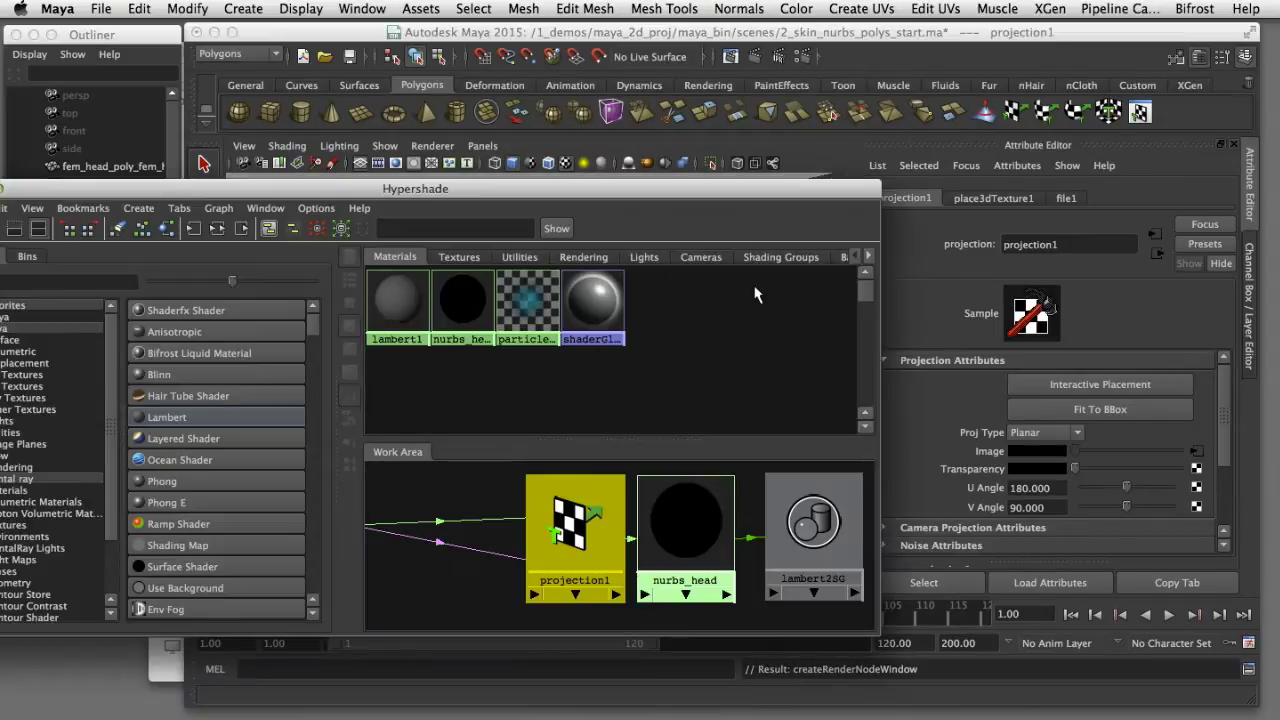
{"action": "left_click", "coordinate": [217, 228]}
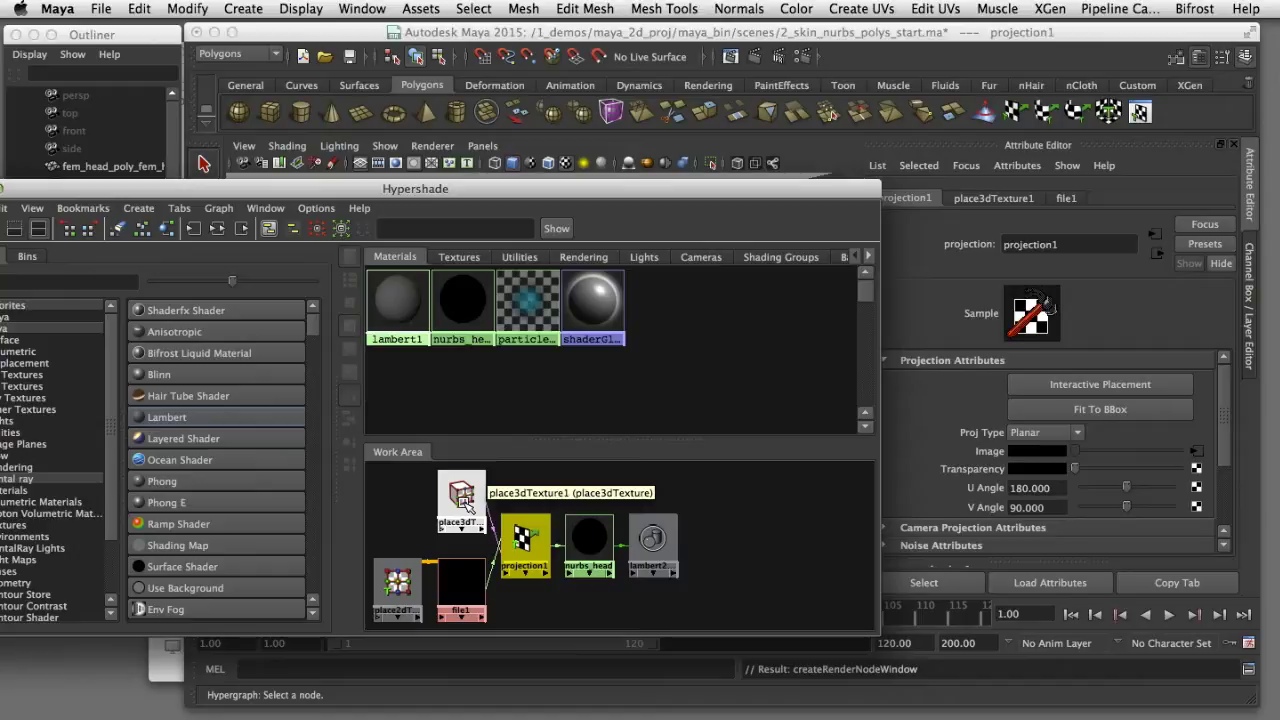
{"action": "left_click", "coordinate": [463, 587]}
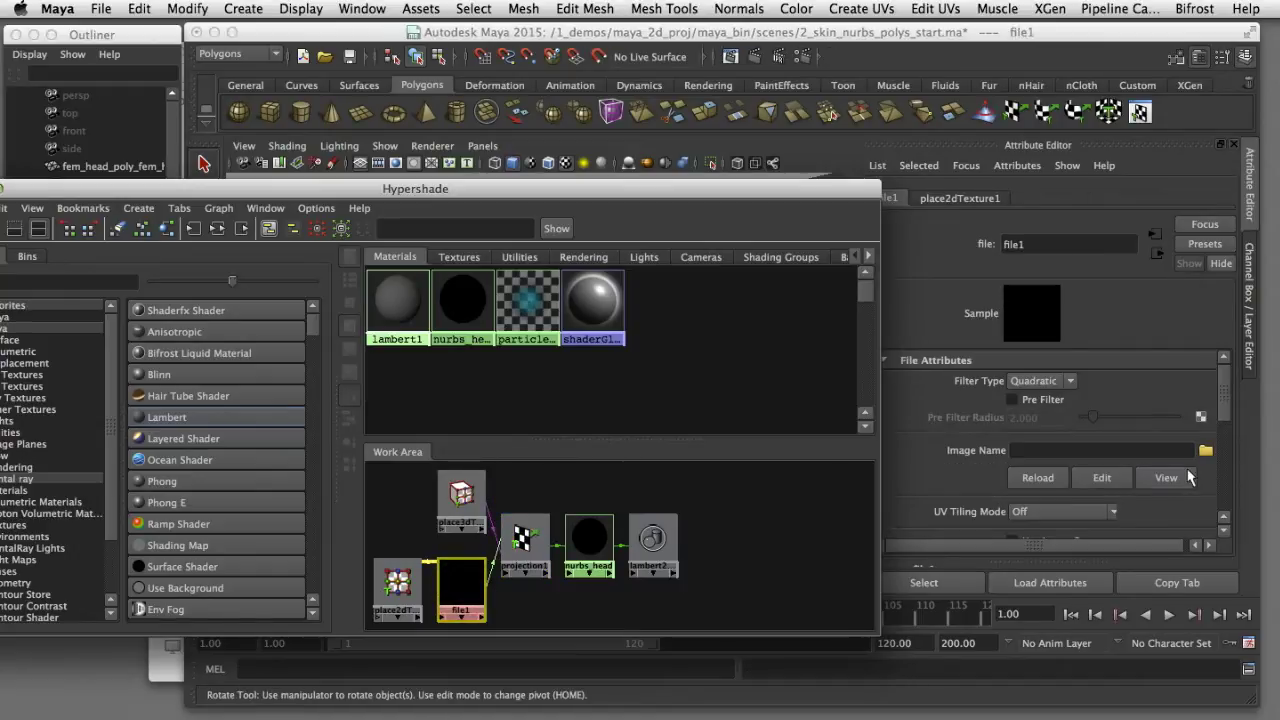
{"action": "left_click", "coordinate": [1206, 451]}
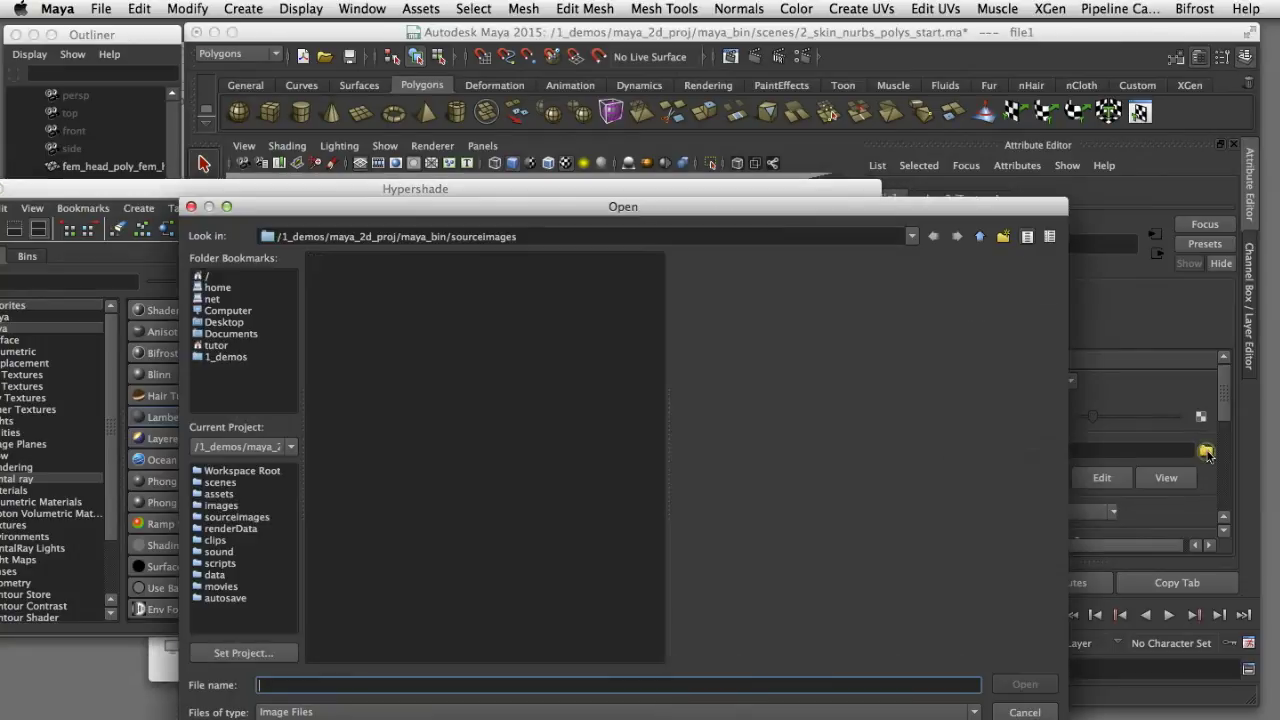
{"action": "left_click", "coordinate": [422, 276]}
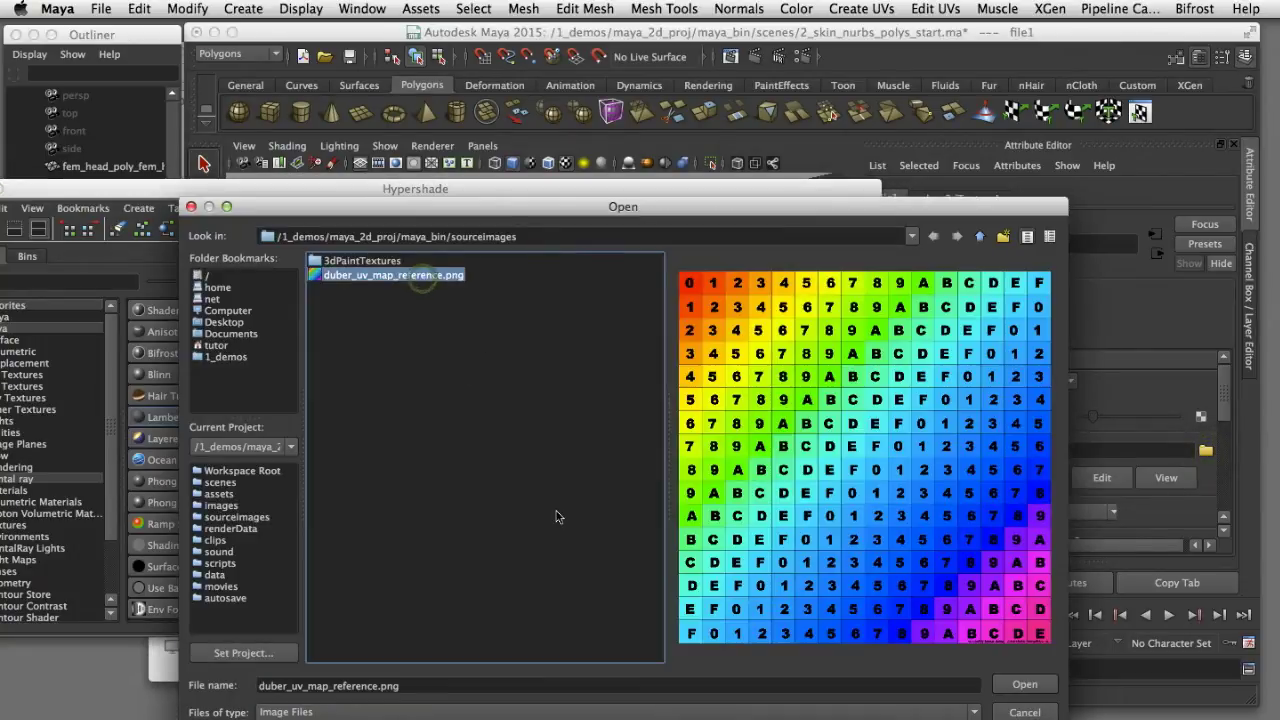
{"action": "left_click", "coordinate": [1027, 688]}
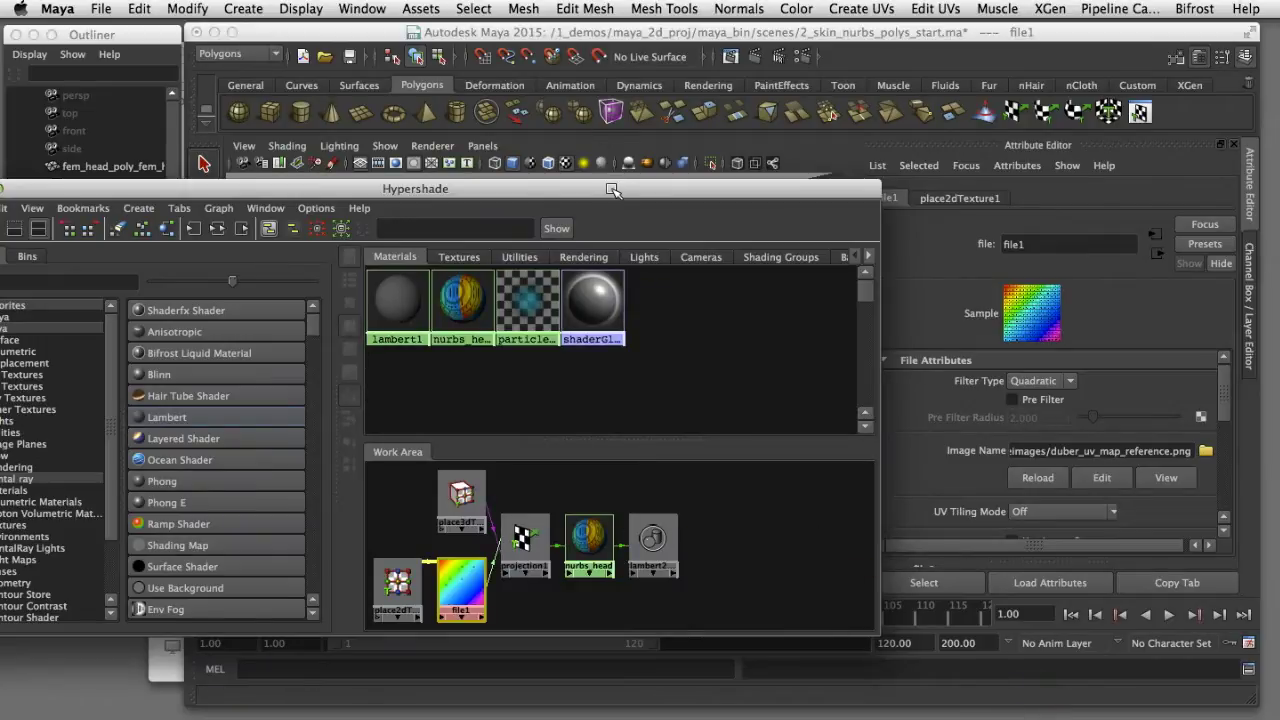
{"action": "left_click_drag", "start_coordinate": [617, 200], "coordinate": [626, 614]}
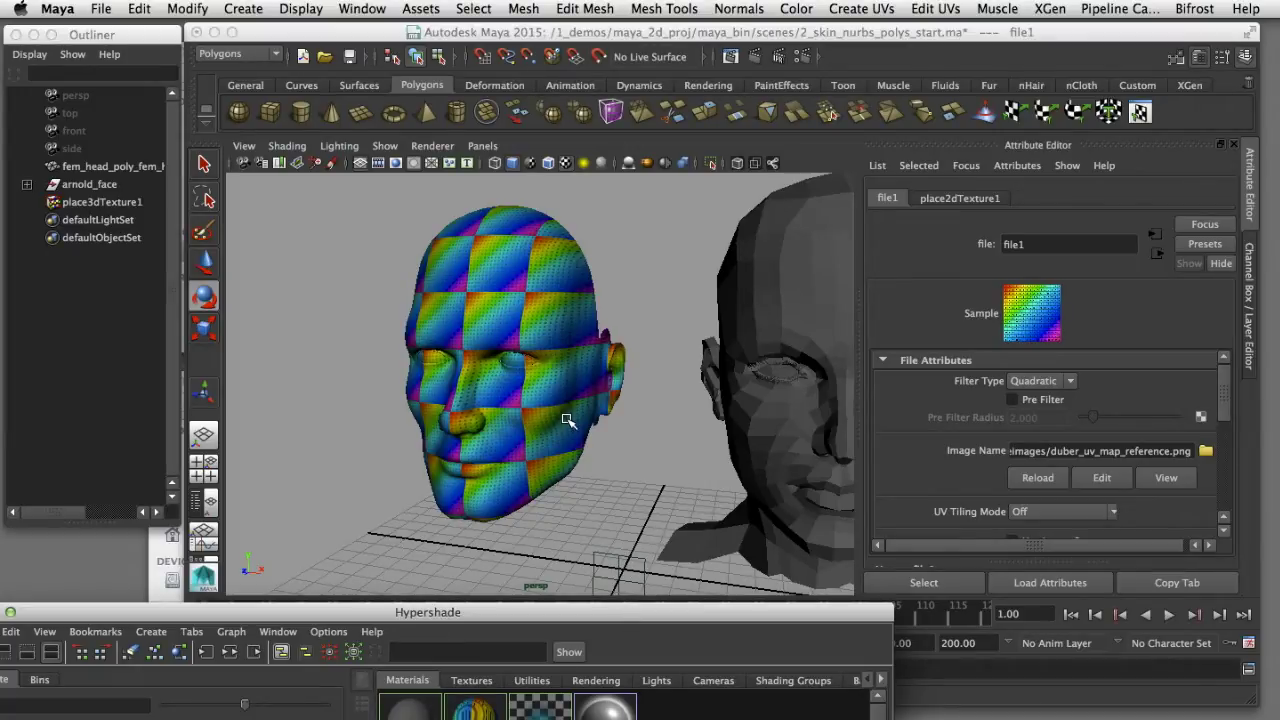
Step: Set projection1's Proj Type to Cylindrical and select place3dTexture1 to show its manipulator
{"action": "left_click_drag", "start_coordinate": [597, 614], "coordinate": [480, 204]}
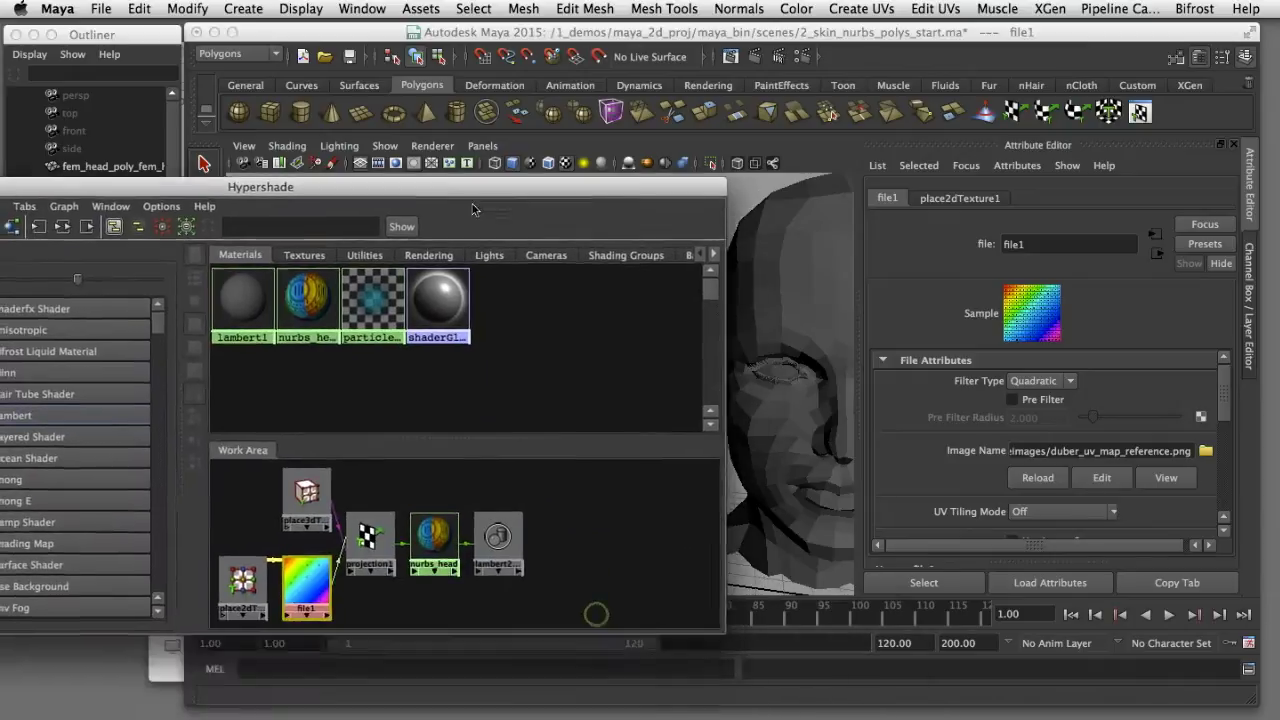
{"action": "left_click", "coordinate": [420, 552]}
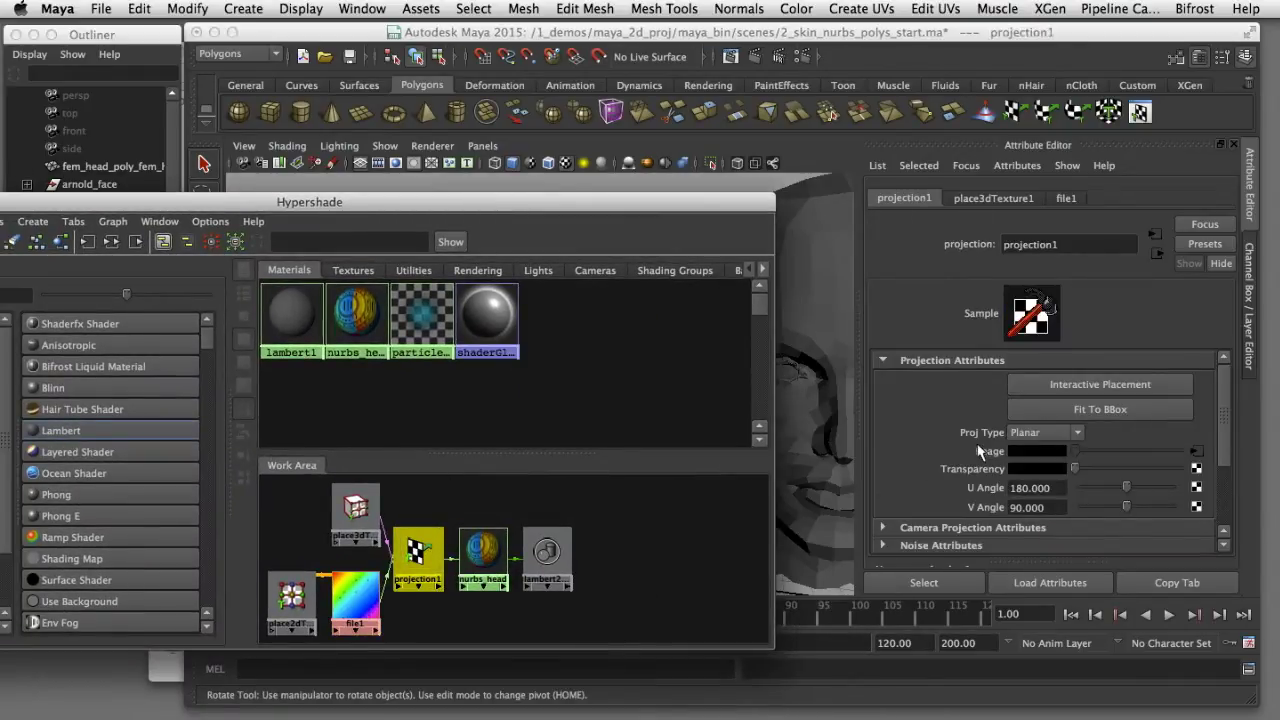
{"action": "left_click", "coordinate": [1077, 432]}
{"action": "left_click", "coordinate": [1070, 483]}
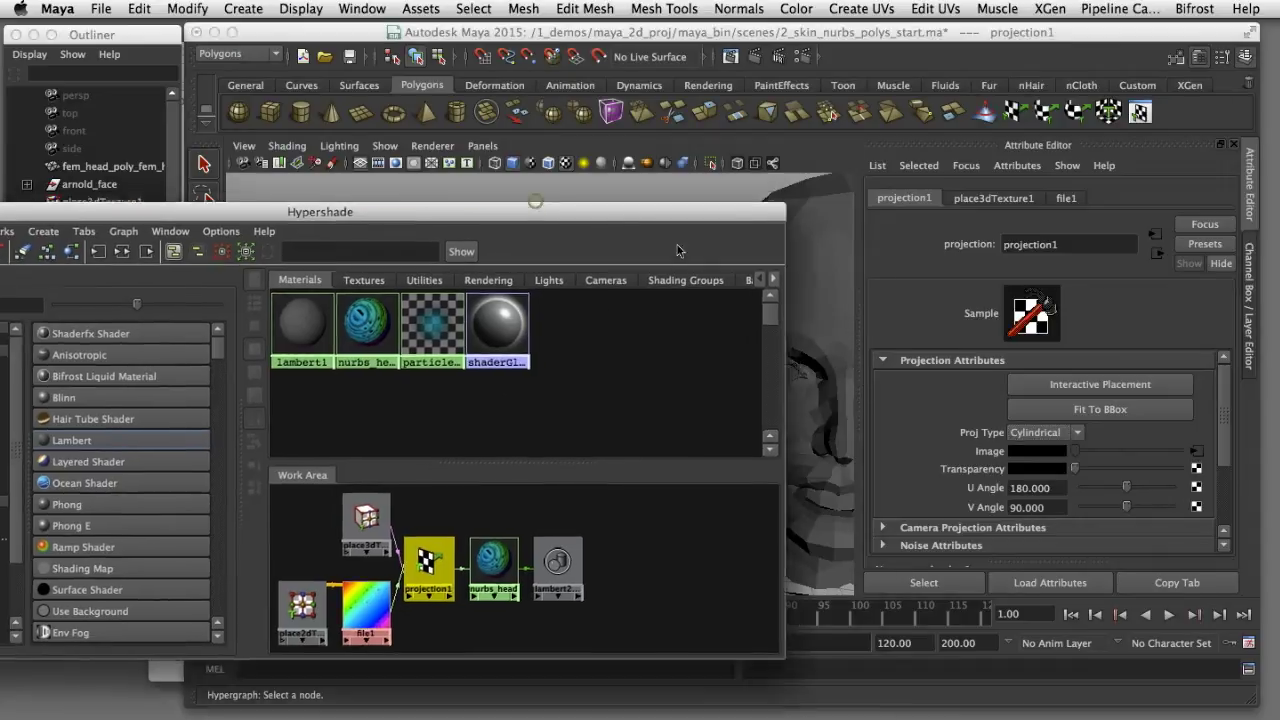
{"action": "left_click_drag", "start_coordinate": [537, 202], "coordinate": [791, 550]}
{"action": "left_click", "coordinate": [537, 568]}
{"action": "left_click", "coordinate": [537, 568]}
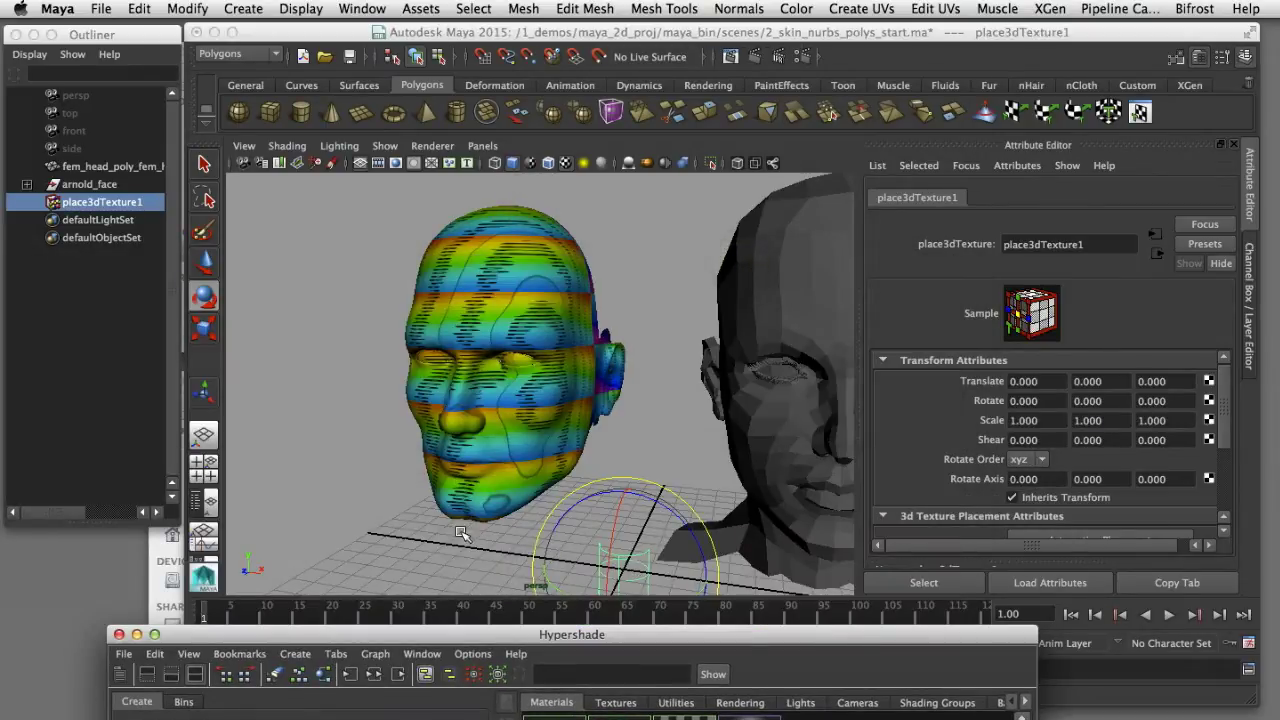
Step: In the four-view layout, scale place3dTexture1 up uniformly to about 6.389
{"action": "left_click", "coordinate": [204, 463]}
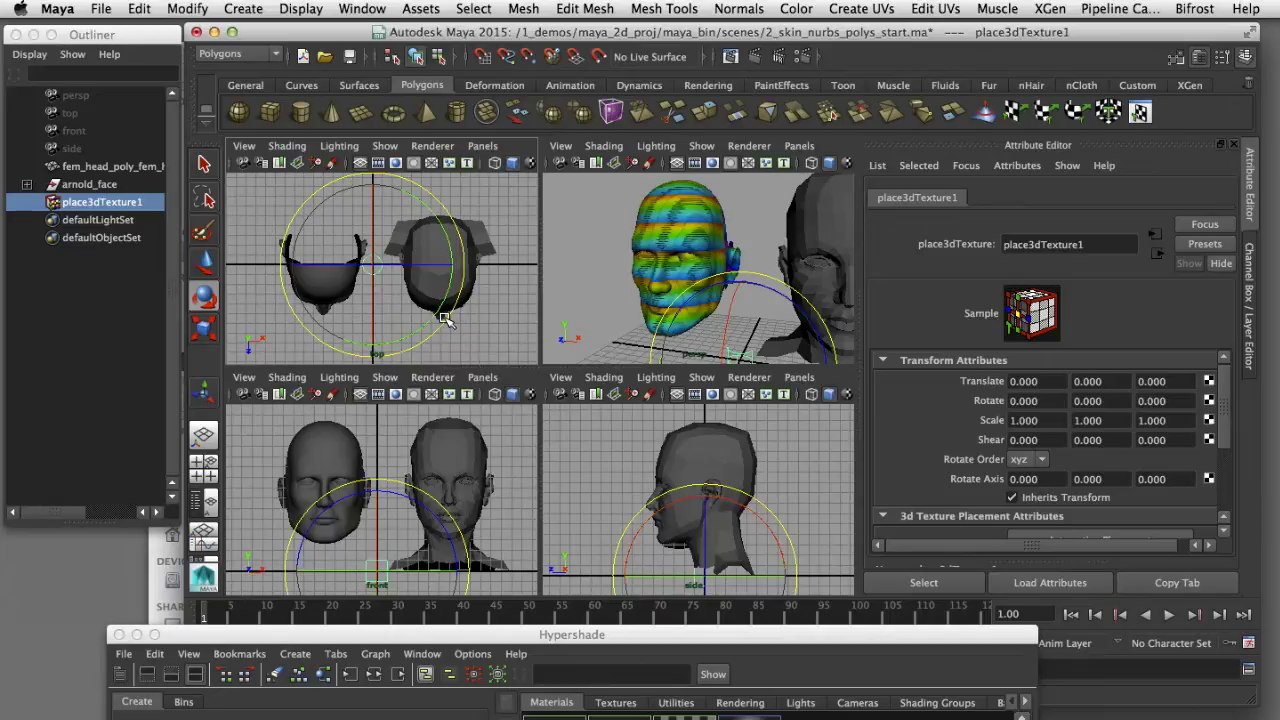
{"action": "key", "text": "e"}
{"action": "key", "text": "r"}
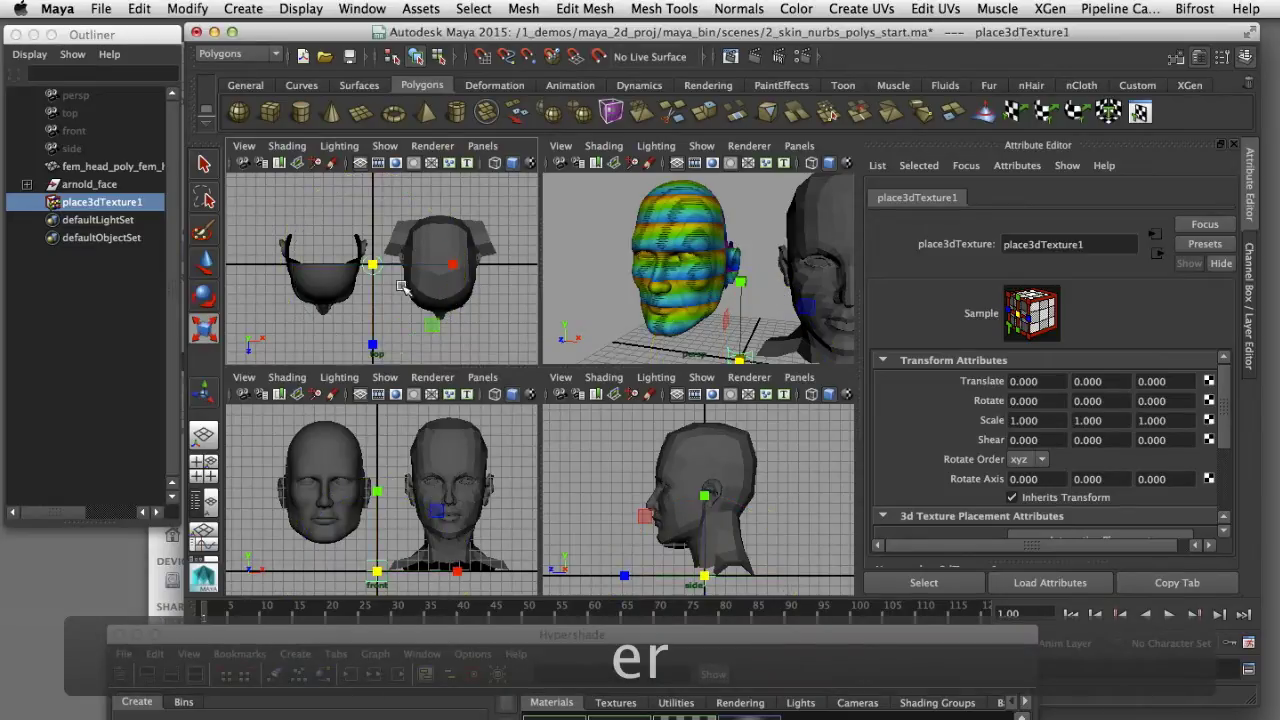
{"action": "left_click_drag", "start_coordinate": [370, 265], "coordinate": [590, 362]}
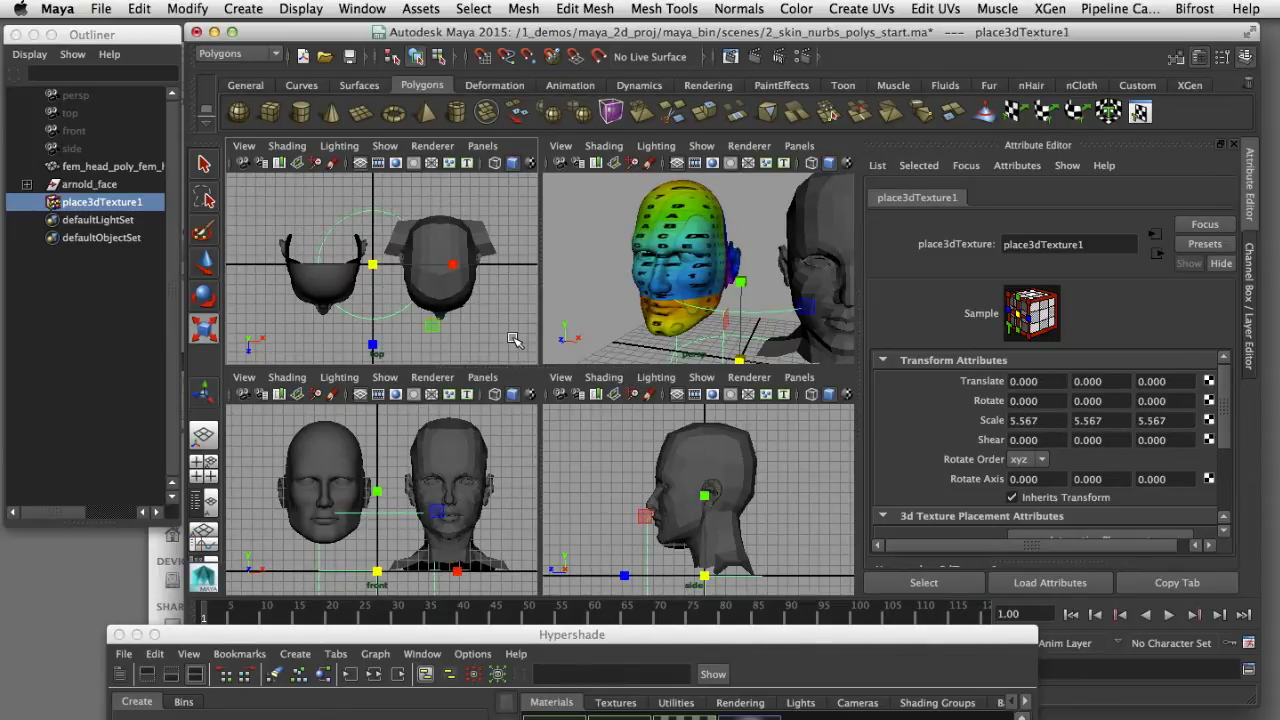
Step: Move the placement left, up and back along Z to -0.857, then check the head in perspective
{"action": "key", "text": "w"}
{"action": "left_click_drag", "start_coordinate": [457, 271], "coordinate": [410, 266]}
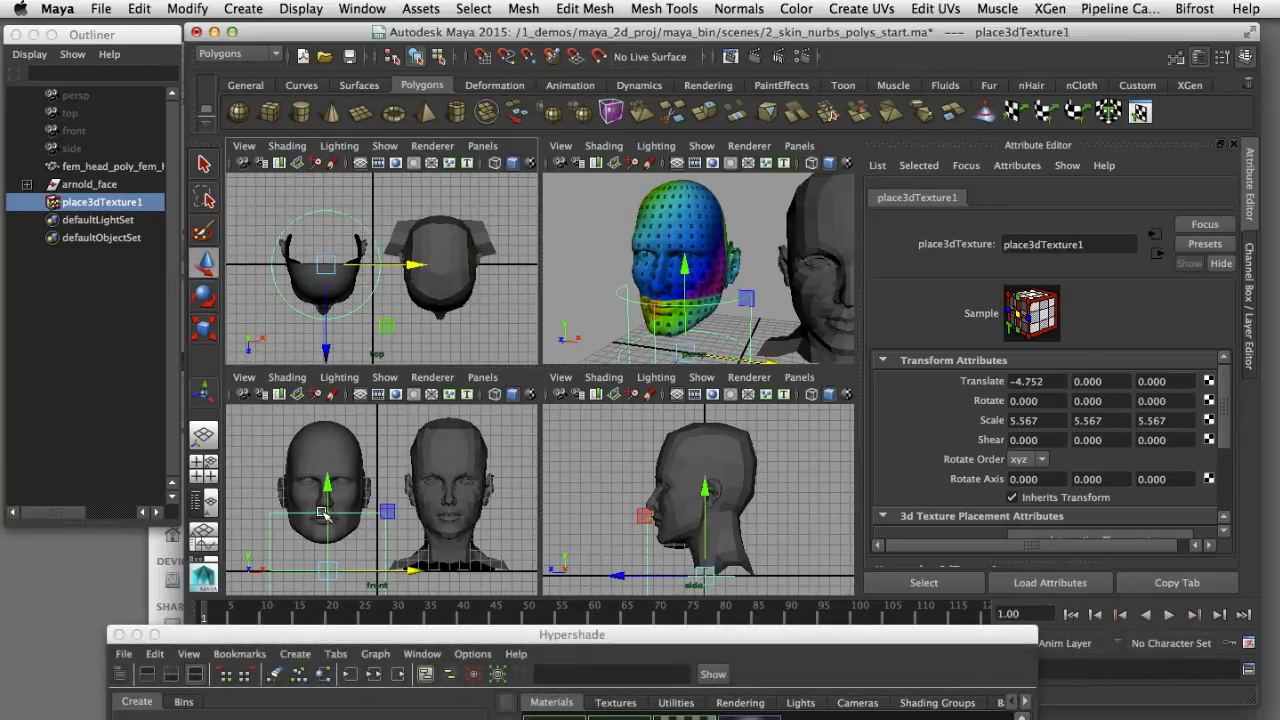
{"action": "mouse_move", "coordinate": [328, 490]}
{"action": "left_mouse_down"}
{"action": "mouse_move", "coordinate": [327, 400]}
{"action": "mouse_move", "coordinate": [330, 490]}
{"action": "mouse_move", "coordinate": [343, 494]}
{"action": "mouse_move", "coordinate": [329, 470]}
{"action": "left_mouse_up"}
{"action": "key", "text": "e"}
{"action": "key", "text": "r"}
{"action": "key", "text": "w"}
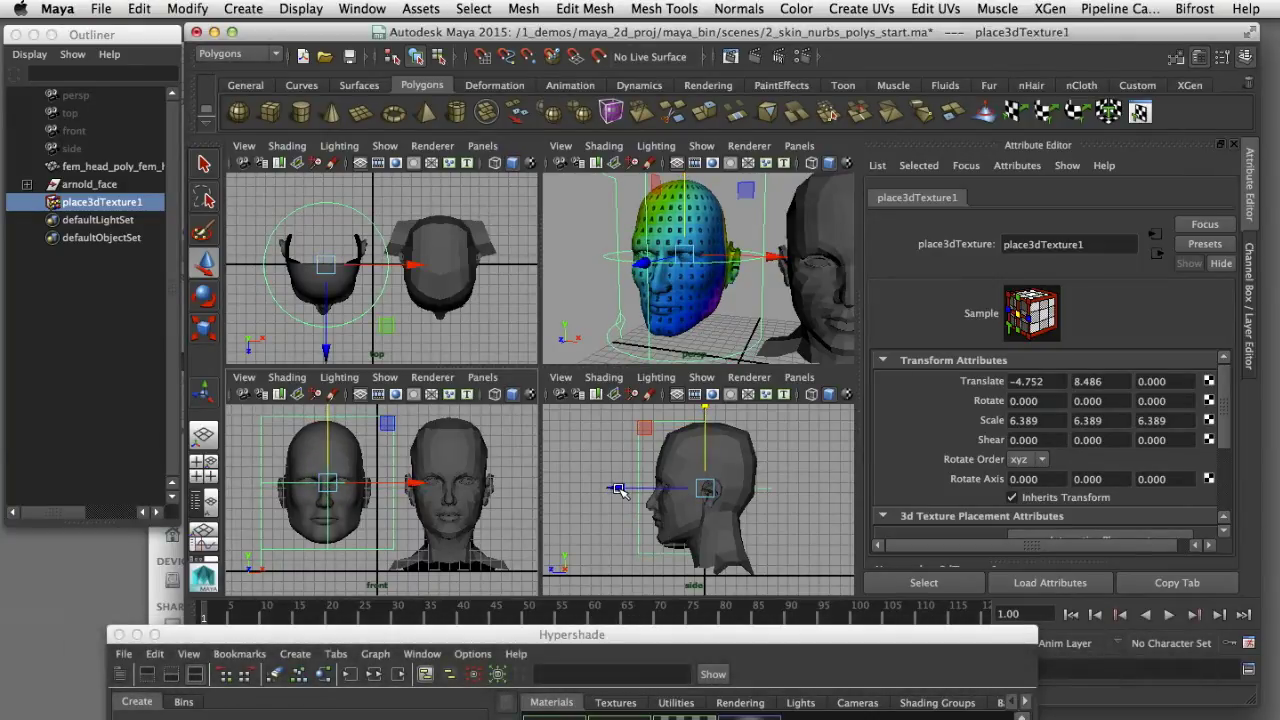
{"action": "left_click_drag", "start_coordinate": [619, 489], "coordinate": [627, 490]}
{"action": "key", "text": "space"}
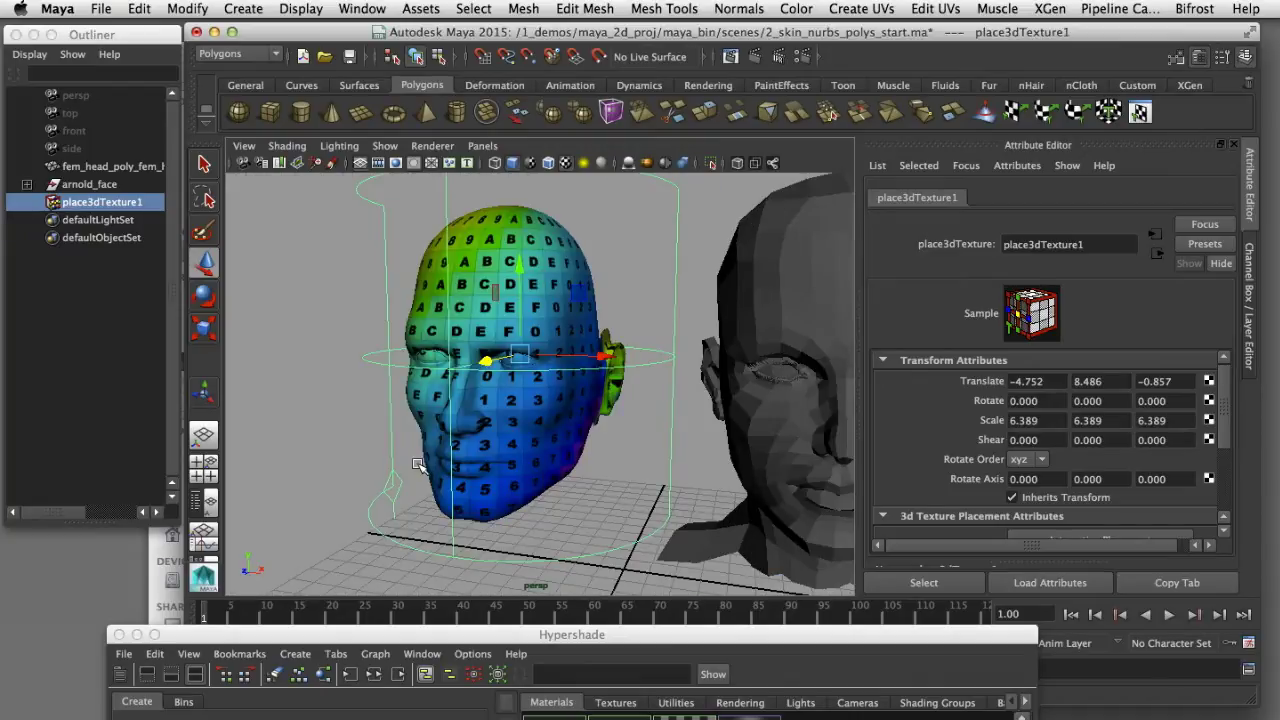
{"action": "mouse_move", "coordinate": [364, 457]}
{"action": "left_mouse_down", "text": "alt"}
{"action": "mouse_move", "coordinate": [504, 457]}
{"action": "mouse_move", "coordinate": [343, 443]}
{"action": "mouse_move", "coordinate": [359, 463]}
{"action": "mouse_move", "coordinate": [410, 458]}
{"action": "mouse_move", "coordinate": [443, 443]}
{"action": "mouse_move", "coordinate": [434, 429]}
{"action": "mouse_move", "coordinate": [351, 449]}
{"action": "left_mouse_up", "text": "alt"}
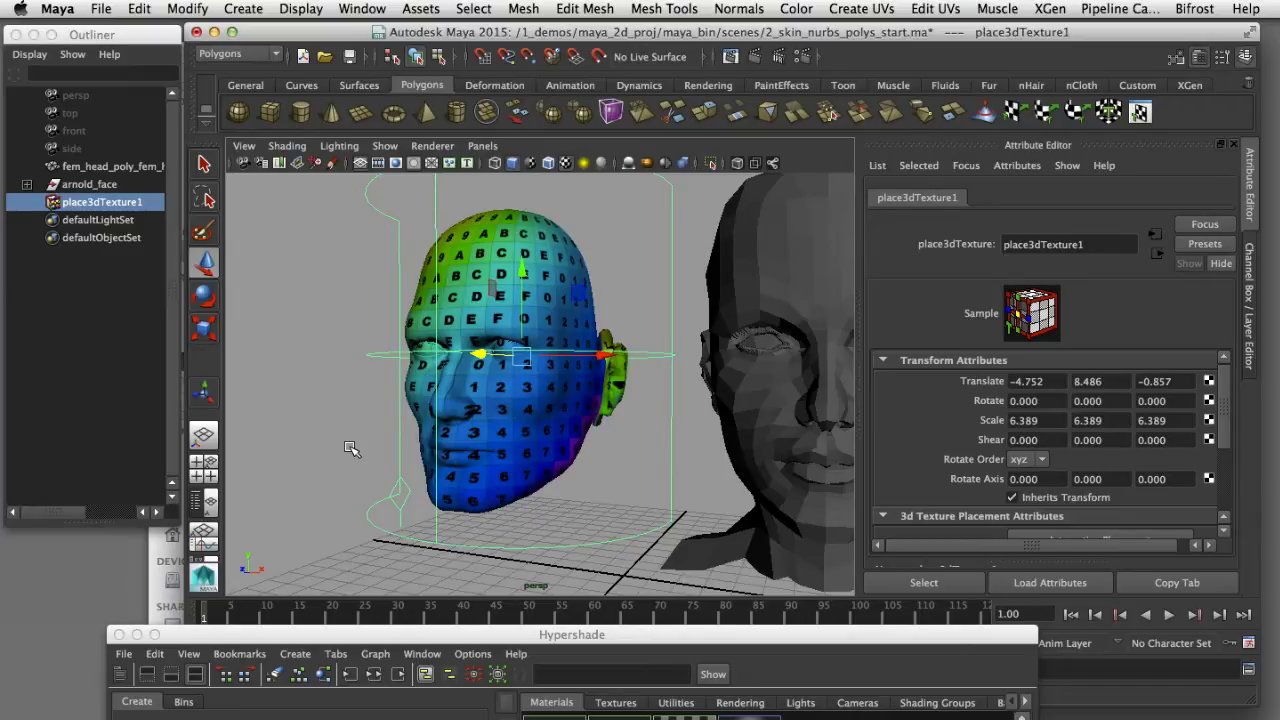
{"action": "left_click", "coordinate": [351, 449]}
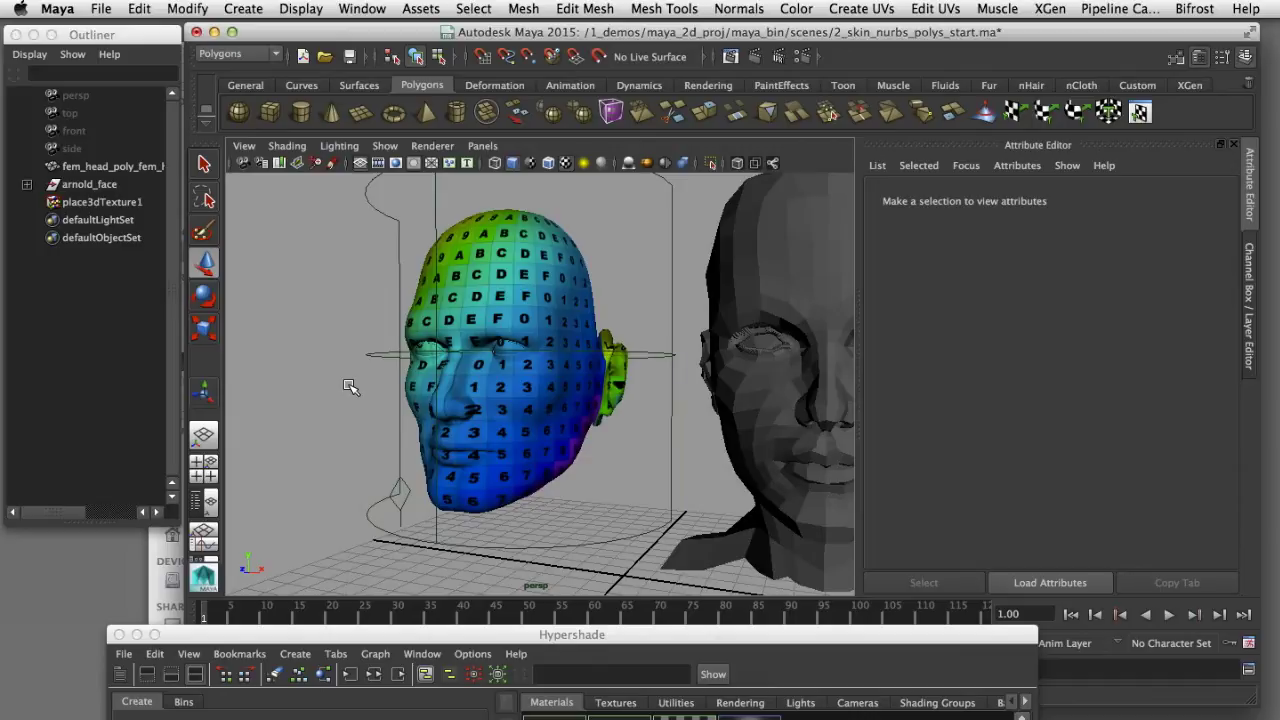
Step: Select arnold_face, move it sideways, then undo the move twice
{"action": "left_click", "coordinate": [100, 185]}
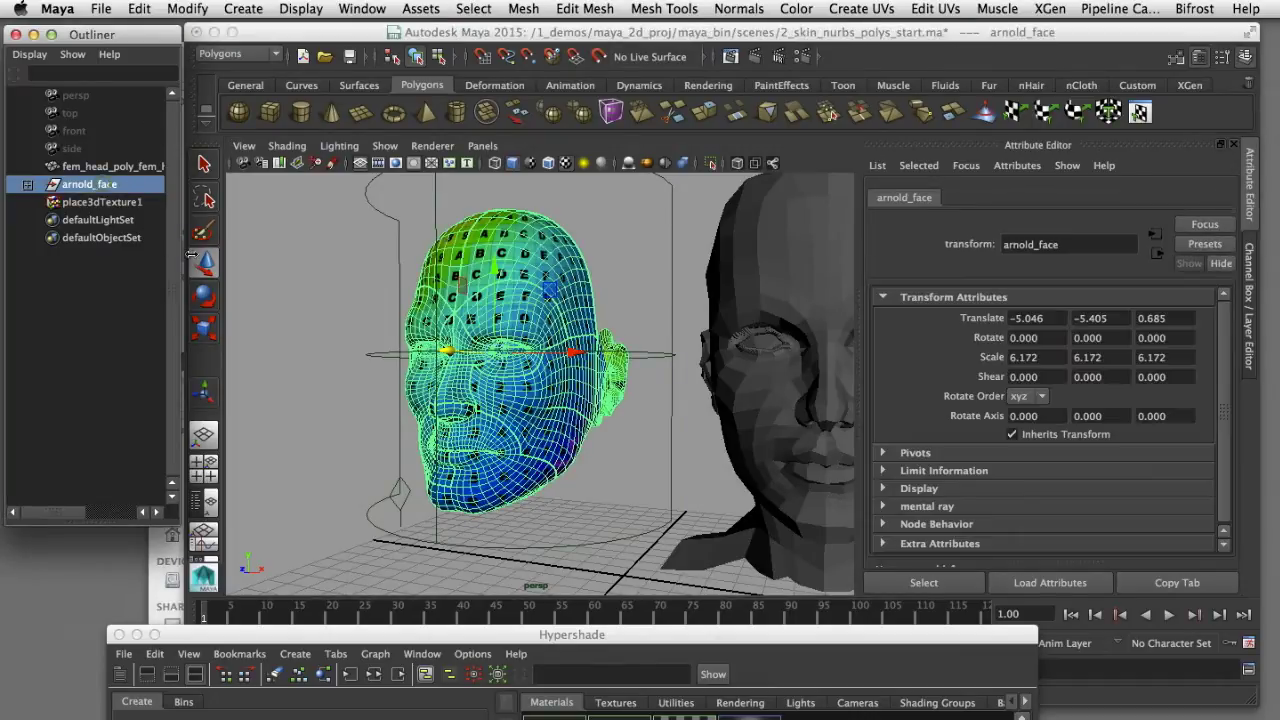
{"action": "mouse_move", "coordinate": [578, 355]}
{"action": "left_mouse_down"}
{"action": "mouse_move", "coordinate": [612, 354]}
{"action": "mouse_move", "coordinate": [520, 345]}
{"action": "mouse_move", "coordinate": [625, 365]}
{"action": "mouse_move", "coordinate": [543, 358]}
{"action": "mouse_move", "coordinate": [592, 358]}
{"action": "mouse_move", "coordinate": [557, 358]}
{"action": "left_mouse_up"}
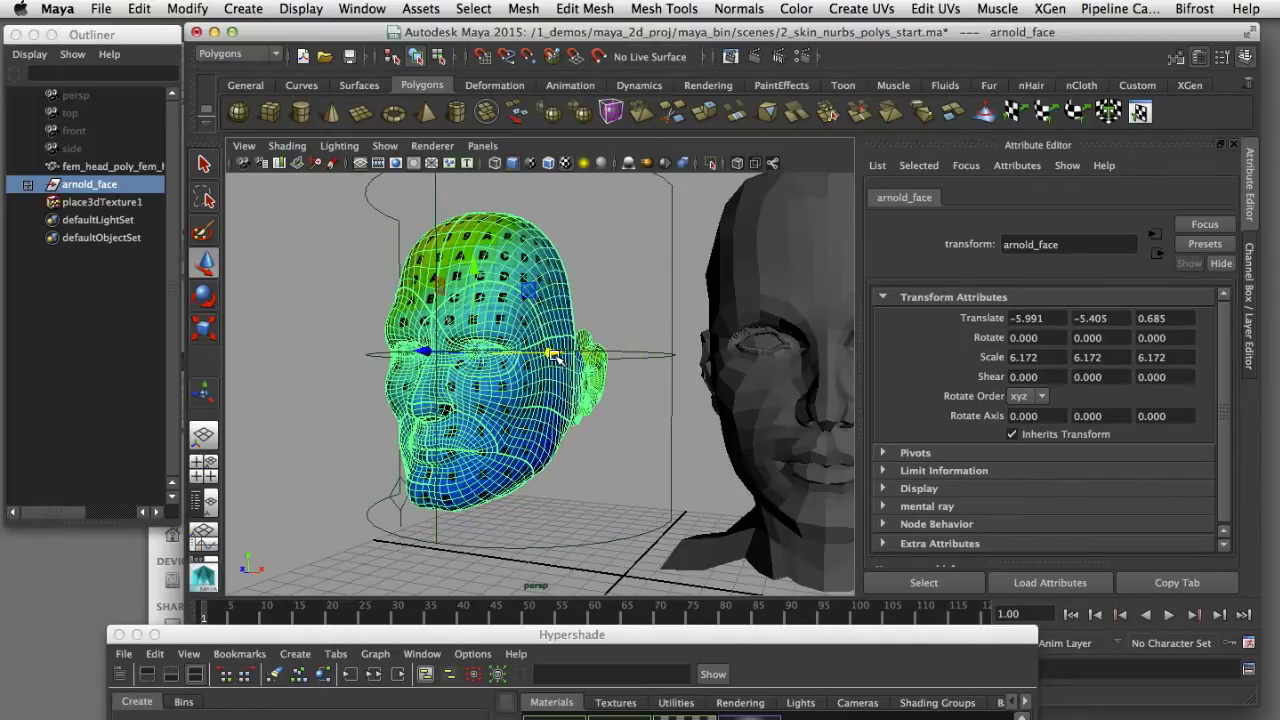
{"action": "key", "text": "super+z"}
{"action": "key", "text": "super+z"}
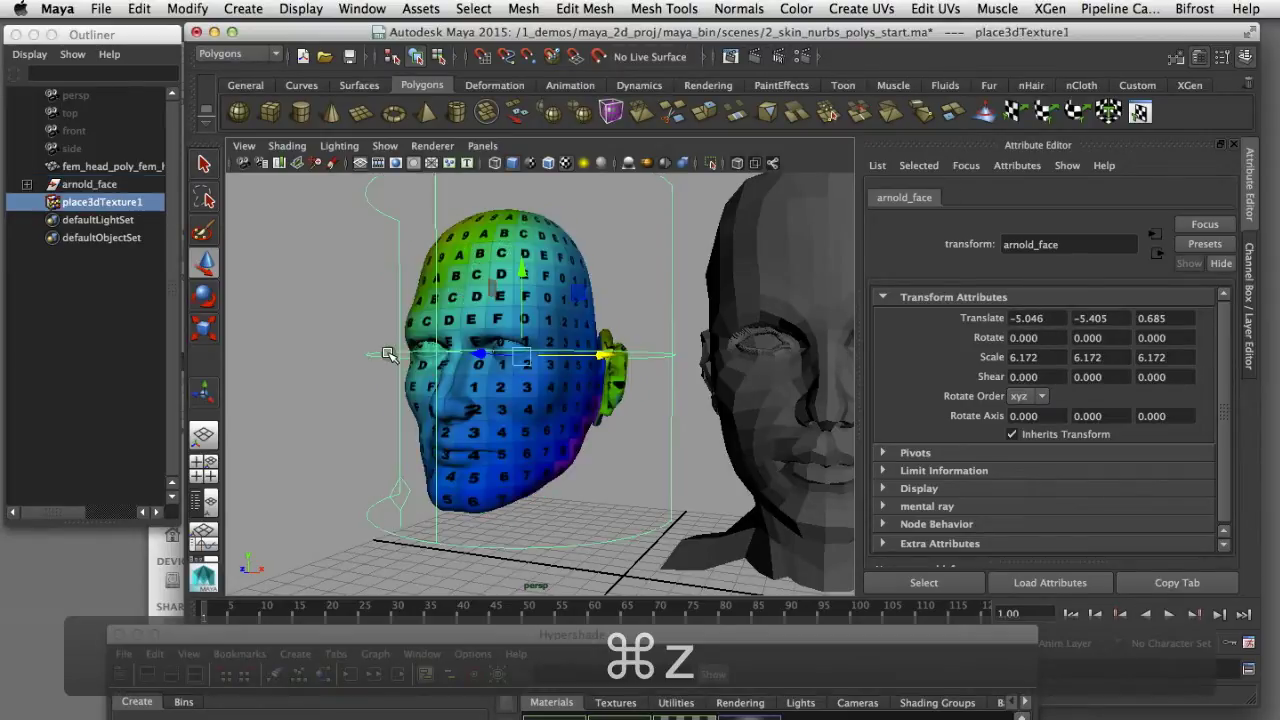
{"action": "key", "text": "super+z"}
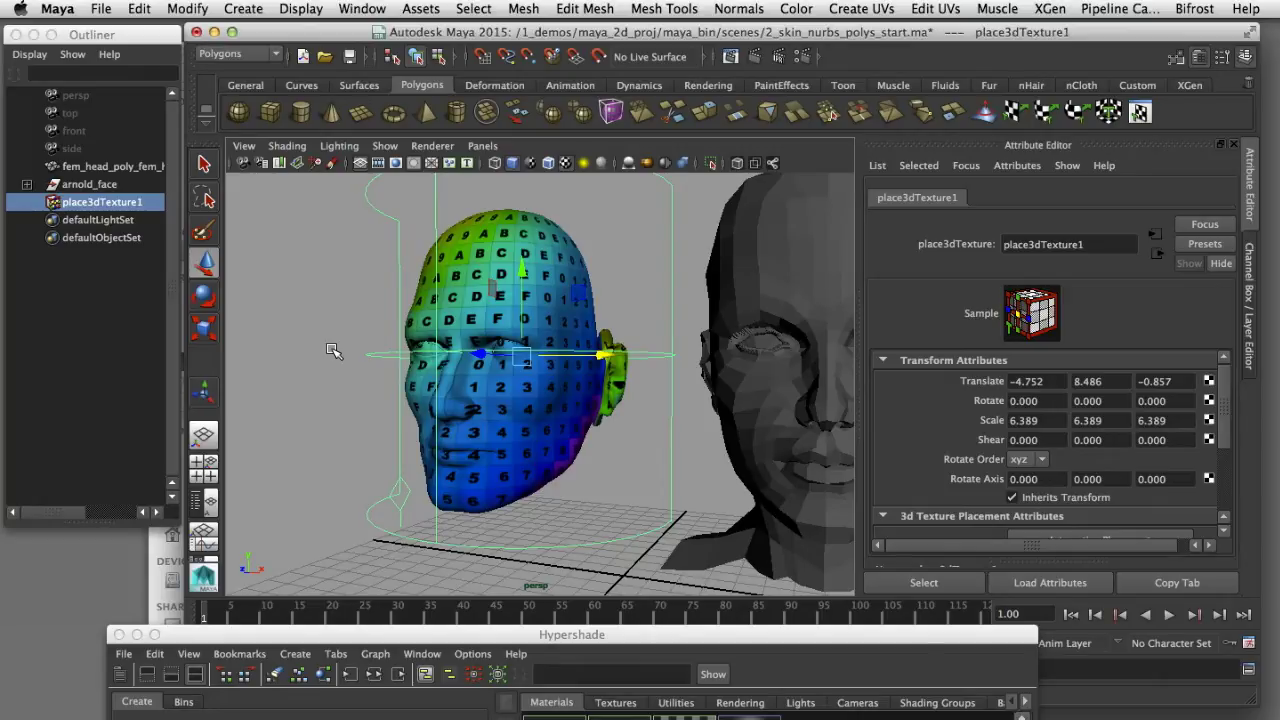
Step: Reselect place3dTexture1, orbit to a frontal view and raise the Hypershade over the scene
{"action": "left_click", "coordinate": [334, 350]}
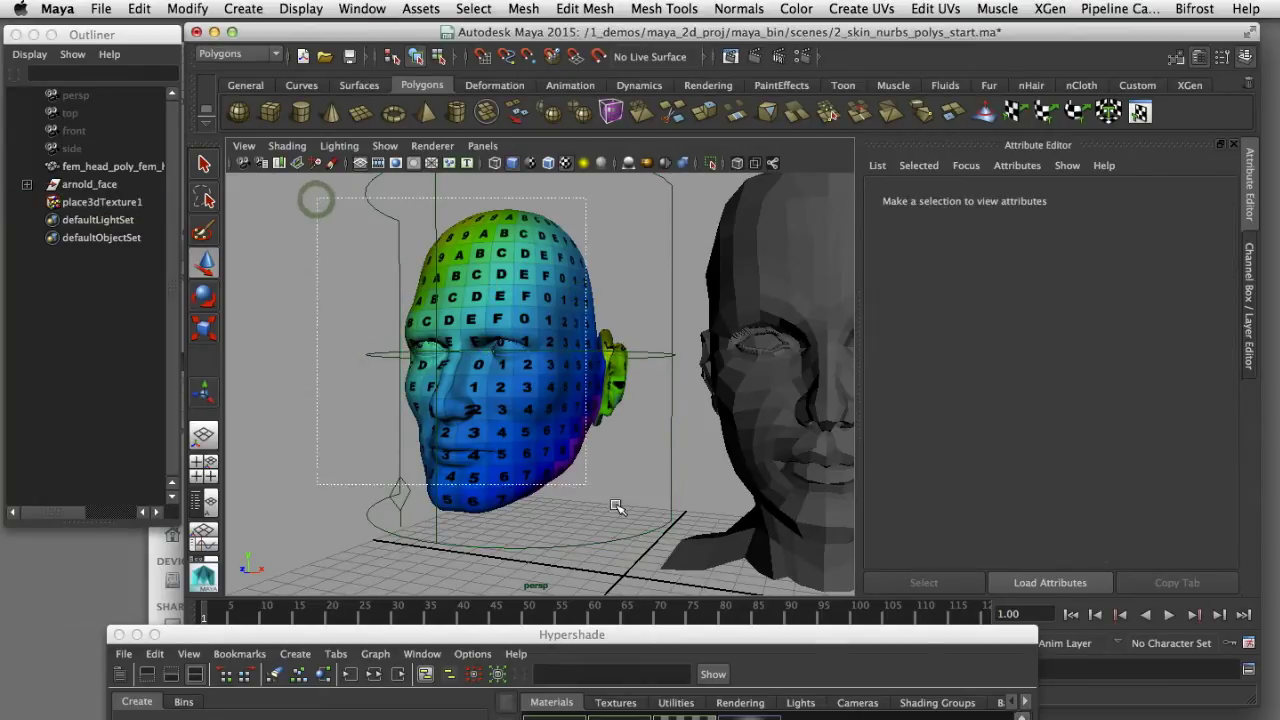
{"action": "left_click", "coordinate": [455, 517]}
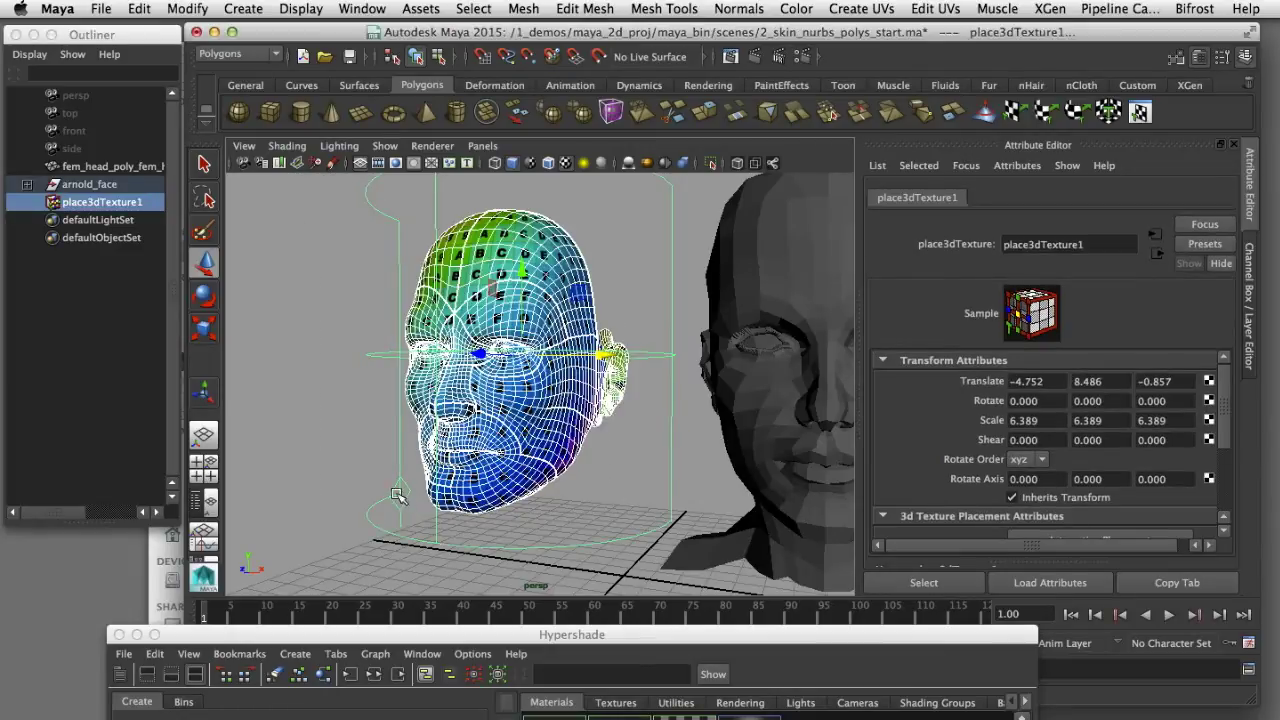
{"action": "mouse_move", "coordinate": [314, 459]}
{"action": "left_mouse_down", "text": "alt"}
{"action": "mouse_move", "coordinate": [388, 446]}
{"action": "mouse_move", "coordinate": [345, 431]}
{"action": "mouse_move", "coordinate": [329, 434]}
{"action": "mouse_move", "coordinate": [413, 459]}
{"action": "mouse_move", "coordinate": [294, 420]}
{"action": "mouse_move", "coordinate": [306, 443]}
{"action": "left_mouse_up", "text": "alt"}
{"action": "left_click_drag", "start_coordinate": [348, 636], "coordinate": [416, 233]}
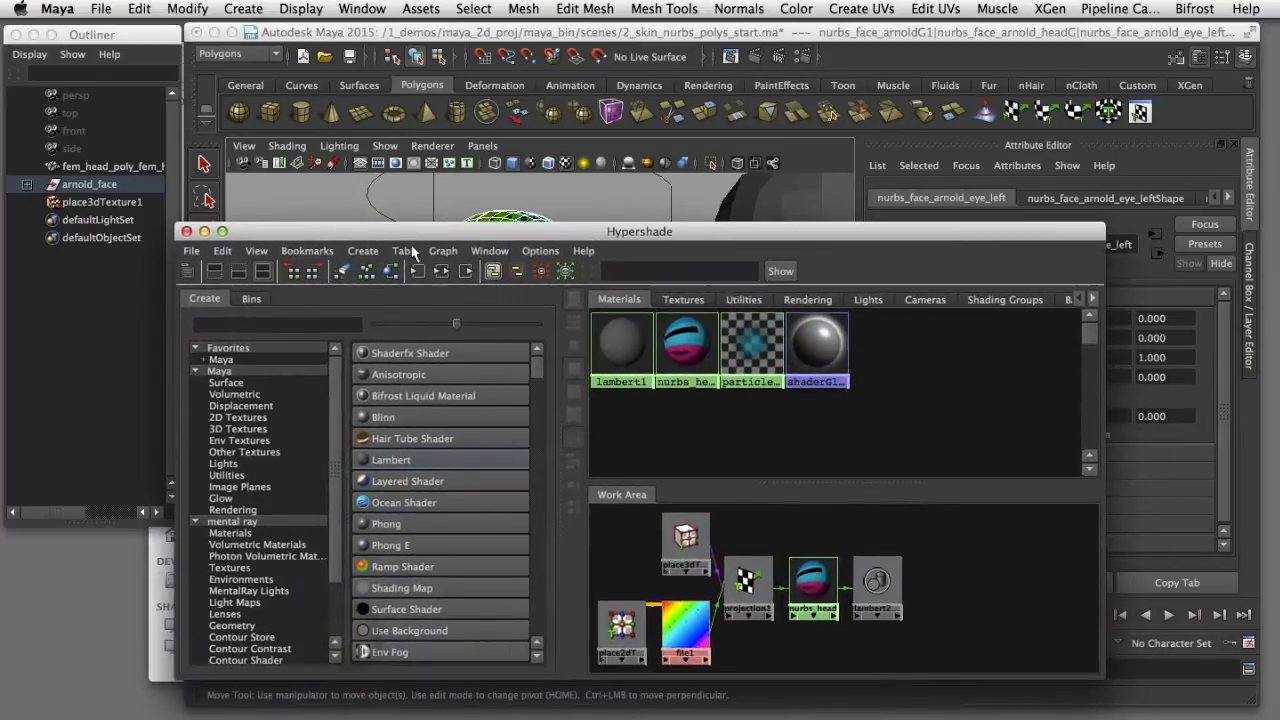
Step: Select nurbs_head and run Edit > Convert to File Texture to bake the projection into file29
{"action": "left_click", "coordinate": [810, 588]}
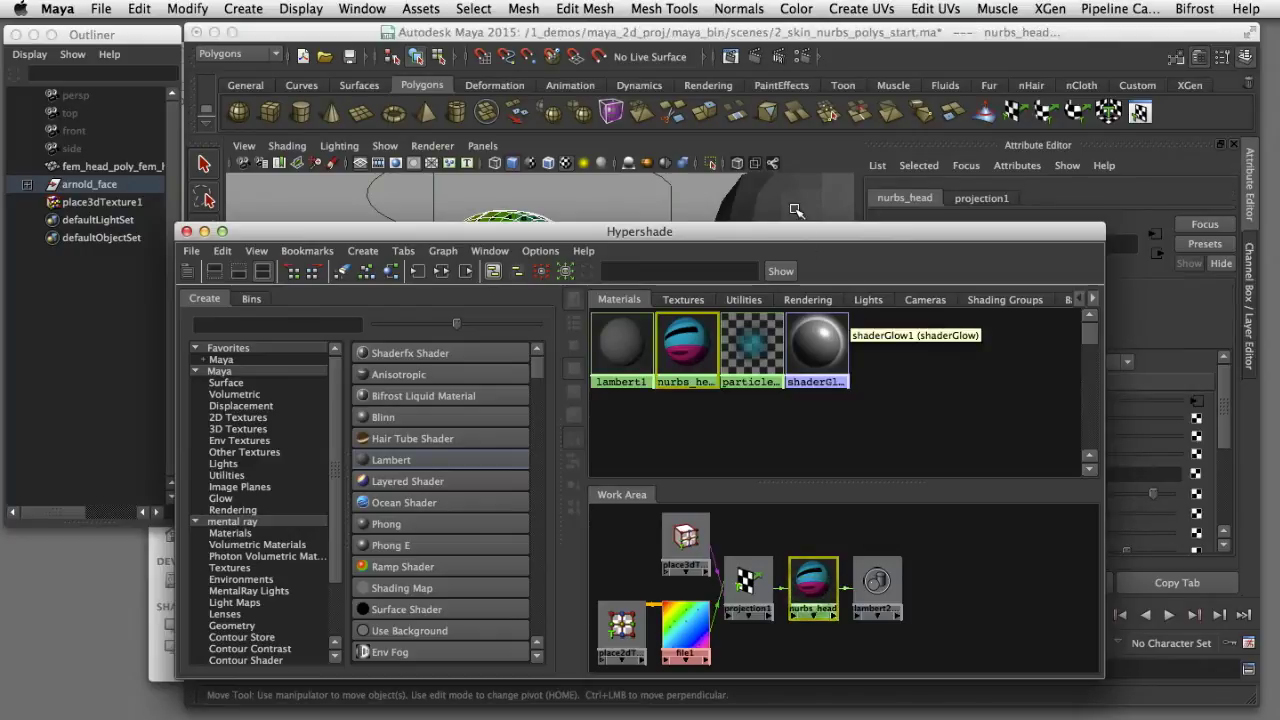
{"action": "left_click_drag", "start_coordinate": [796, 240], "coordinate": [834, 437]}
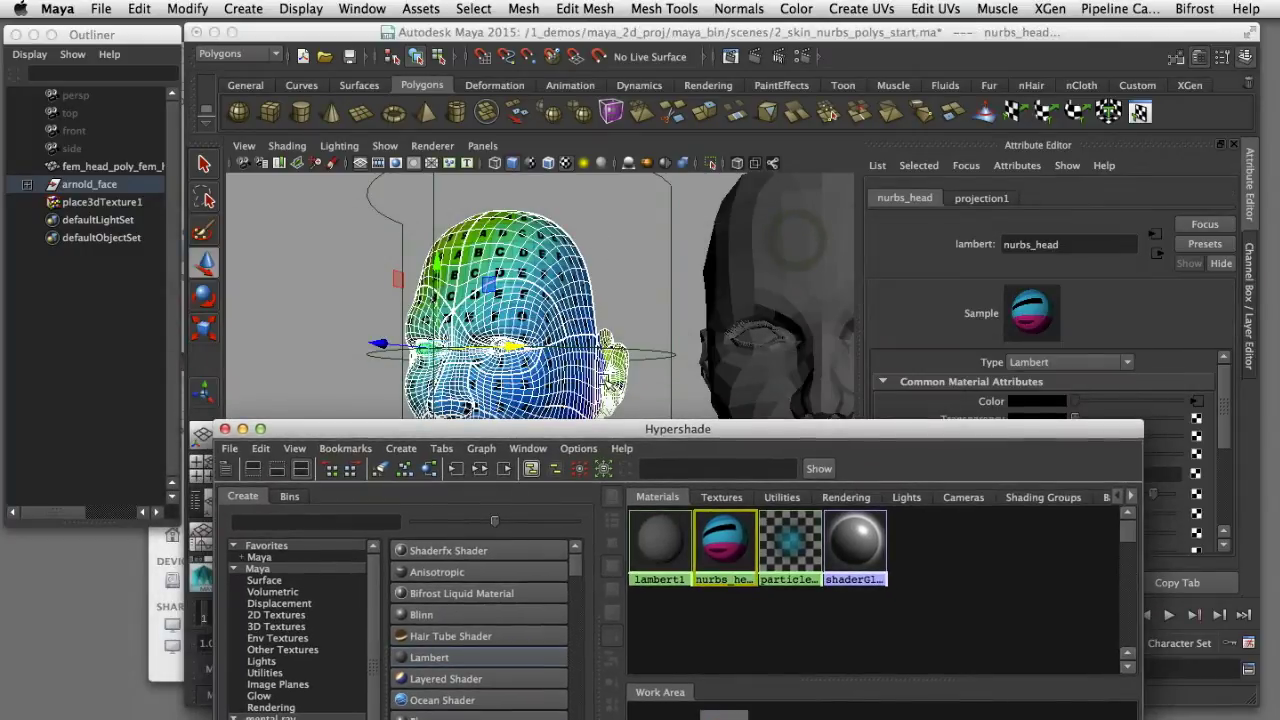
{"action": "left_click_drag", "start_coordinate": [629, 437], "coordinate": [656, 220]}
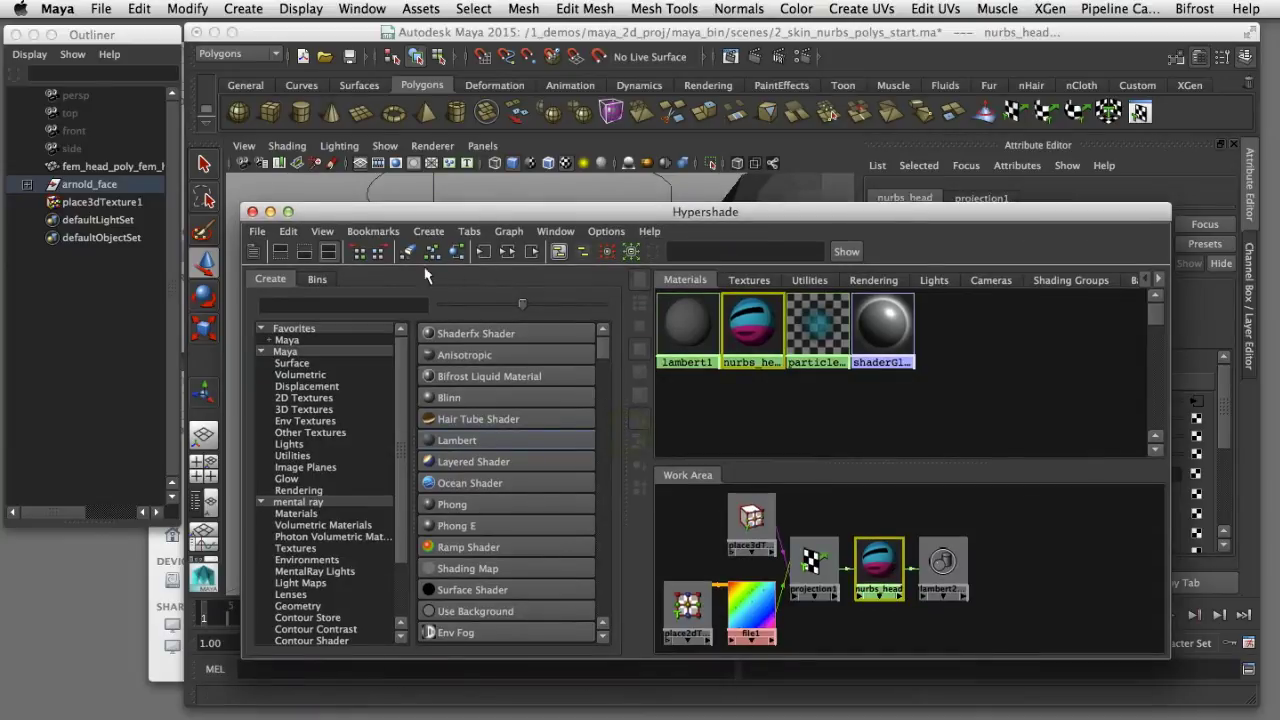
{"action": "left_click", "coordinate": [289, 232]}
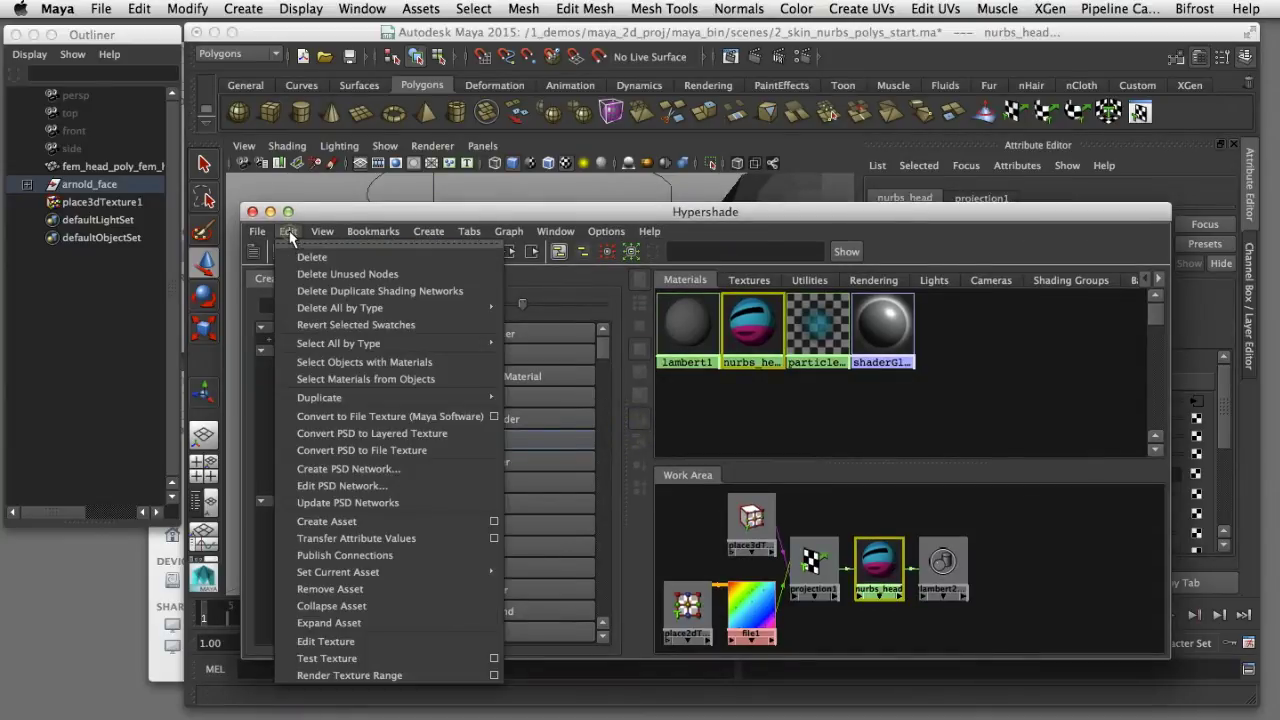
{"action": "left_click", "coordinate": [306, 420]}
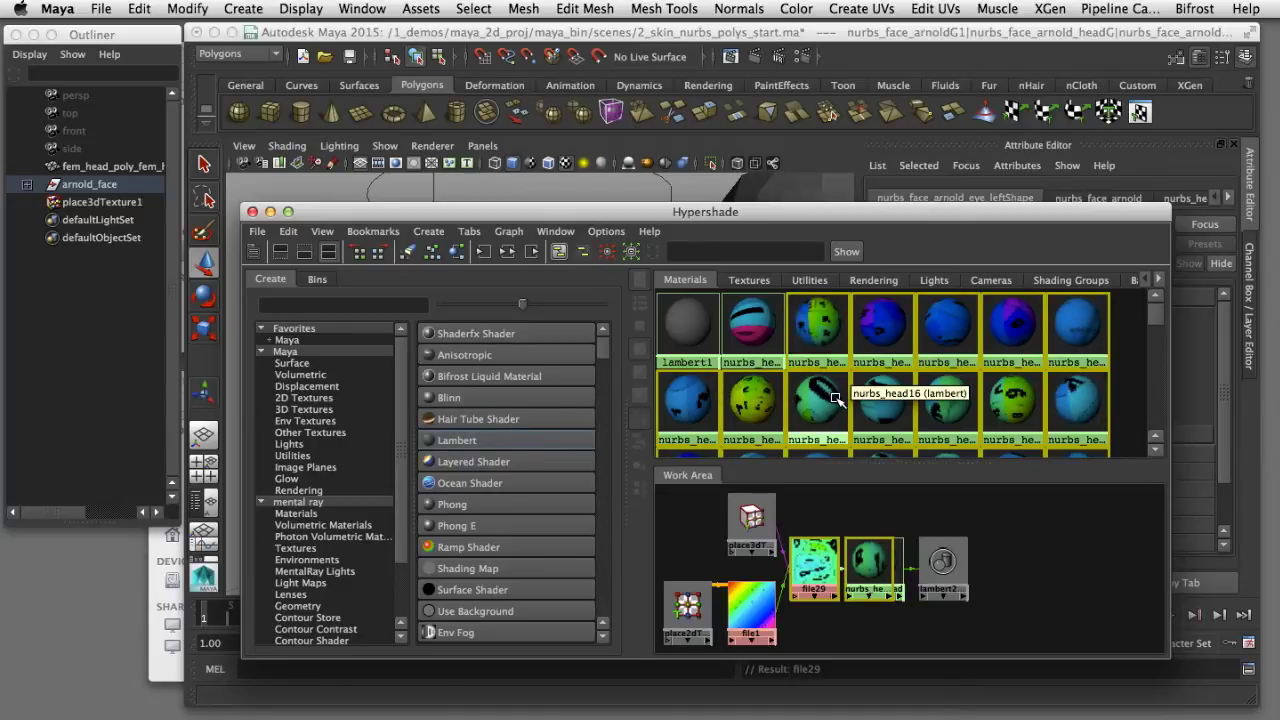
Step: Shrink the Hypershade swatches and inspect the NURBS head's back scalp and forehead patches
{"action": "right_click_drag", "start_coordinate": [842, 395], "coordinate": [810, 395], "text": "alt"}
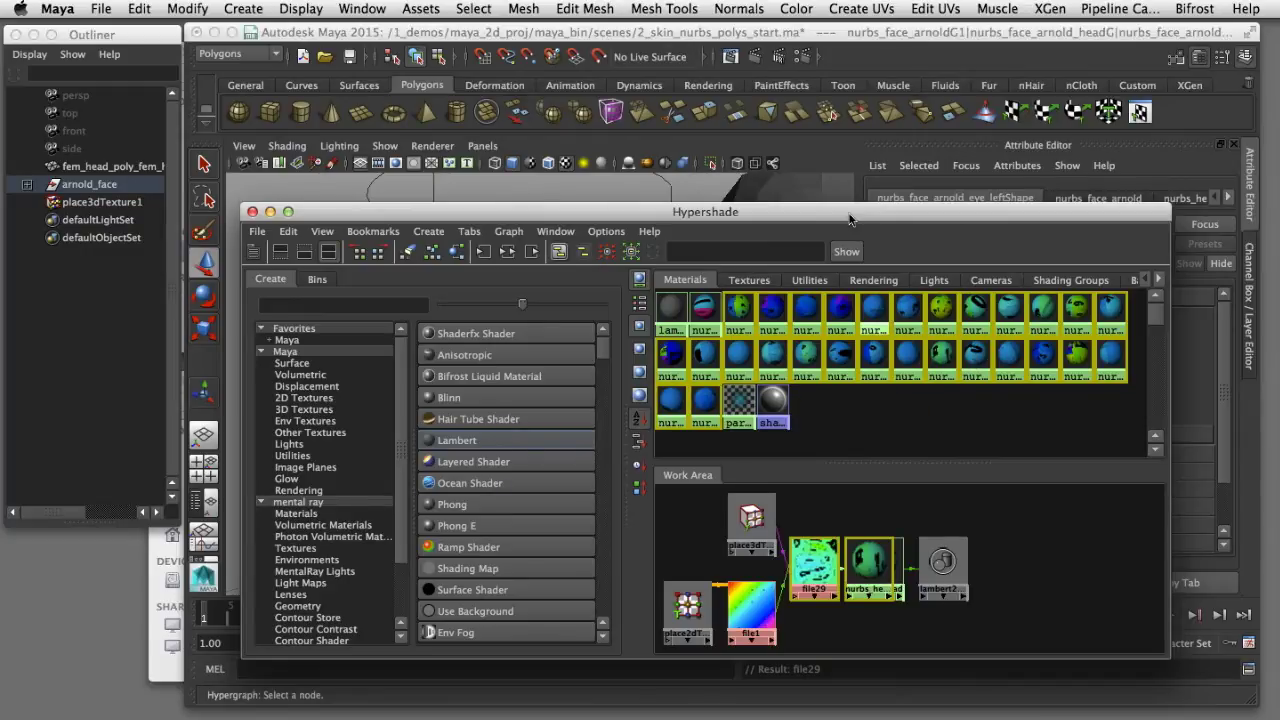
{"action": "left_click_drag", "start_coordinate": [850, 215], "coordinate": [780, 437]}
{"action": "left_click", "coordinate": [564, 290]}
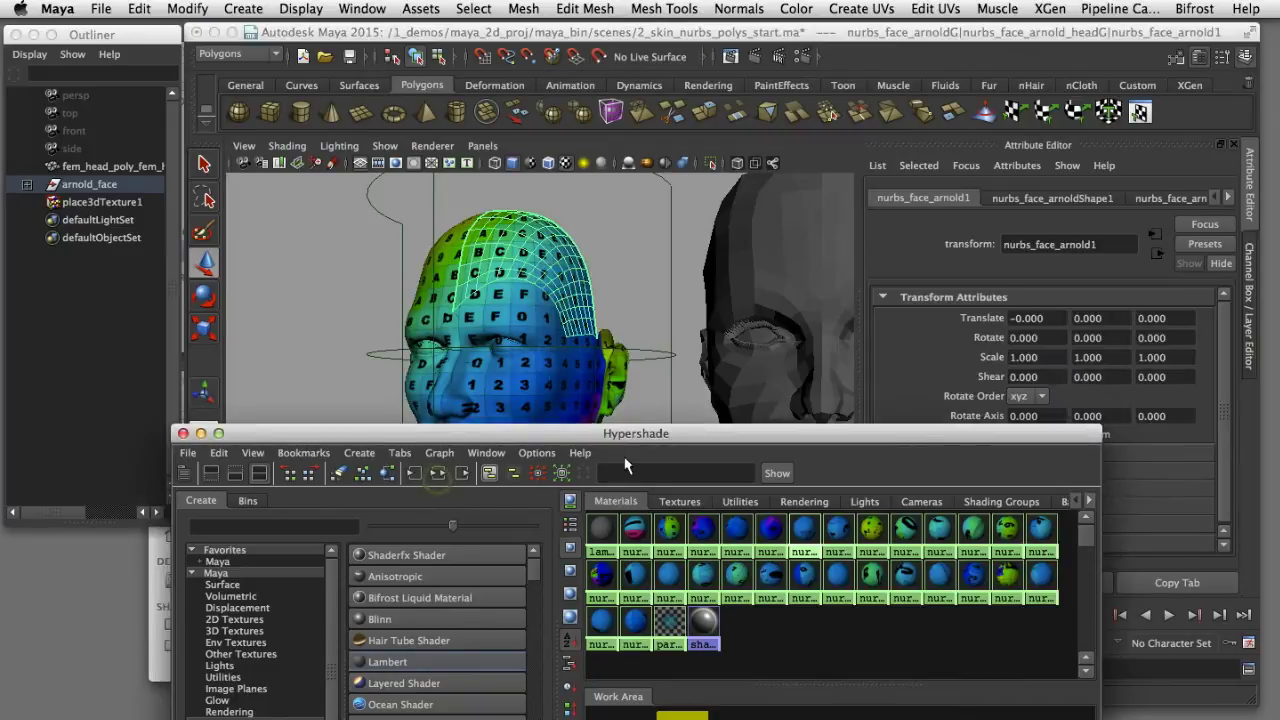
{"action": "left_click_drag", "start_coordinate": [808, 444], "coordinate": [828, 427]}
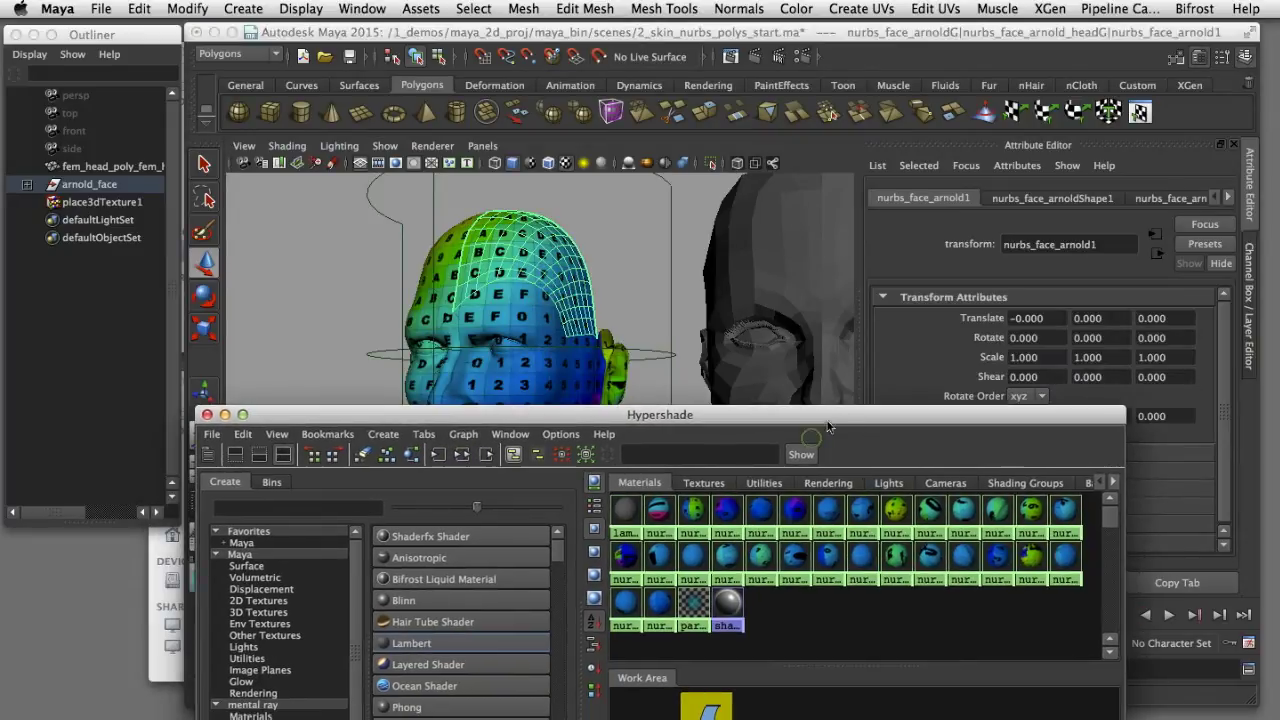
{"action": "left_click", "coordinate": [530, 320]}
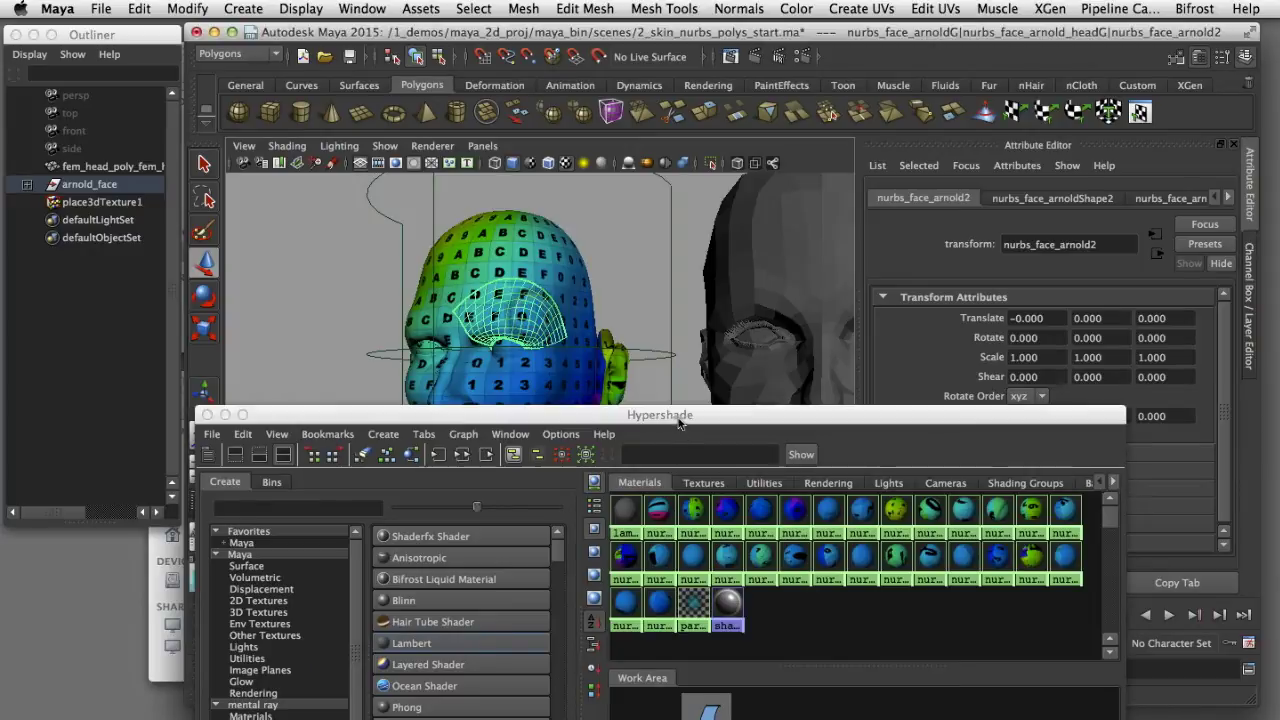
{"action": "left_click_drag", "start_coordinate": [684, 430], "coordinate": [721, 494]}
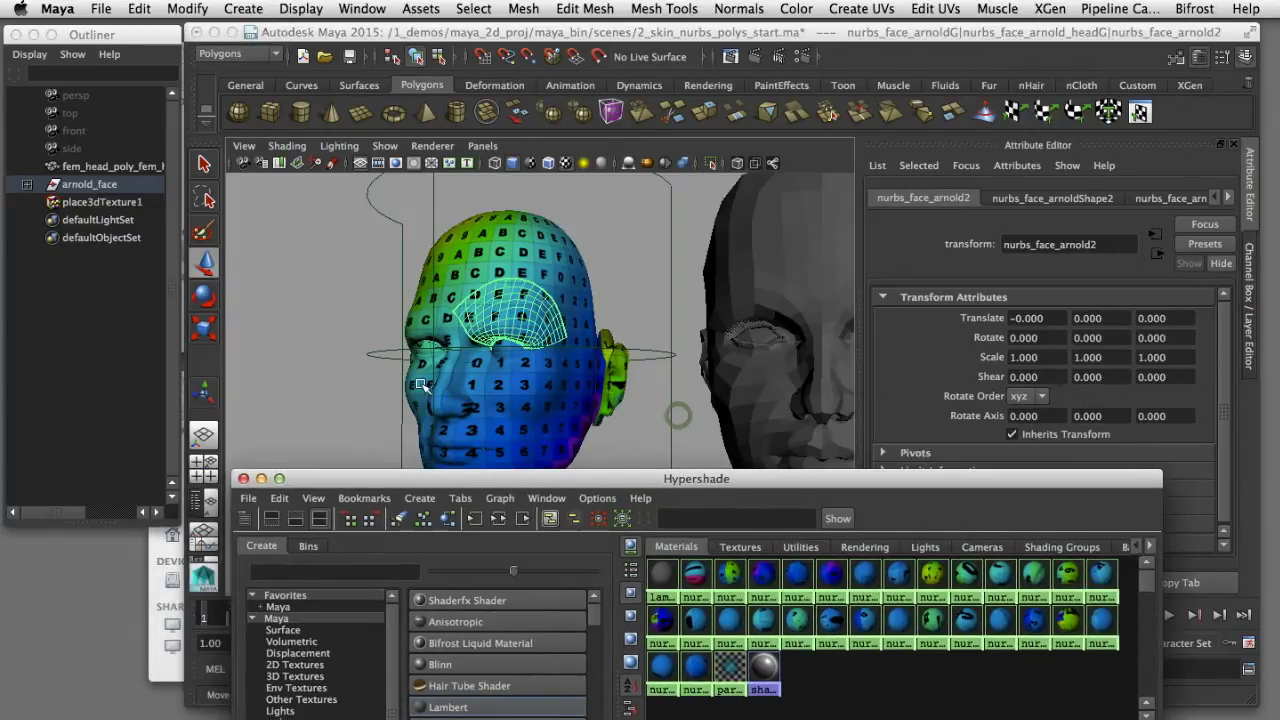
Step: Move arnold_face along X to -5.046, -5.405, 0.685, frame both heads, and deselect
{"action": "left_click", "coordinate": [88, 184]}
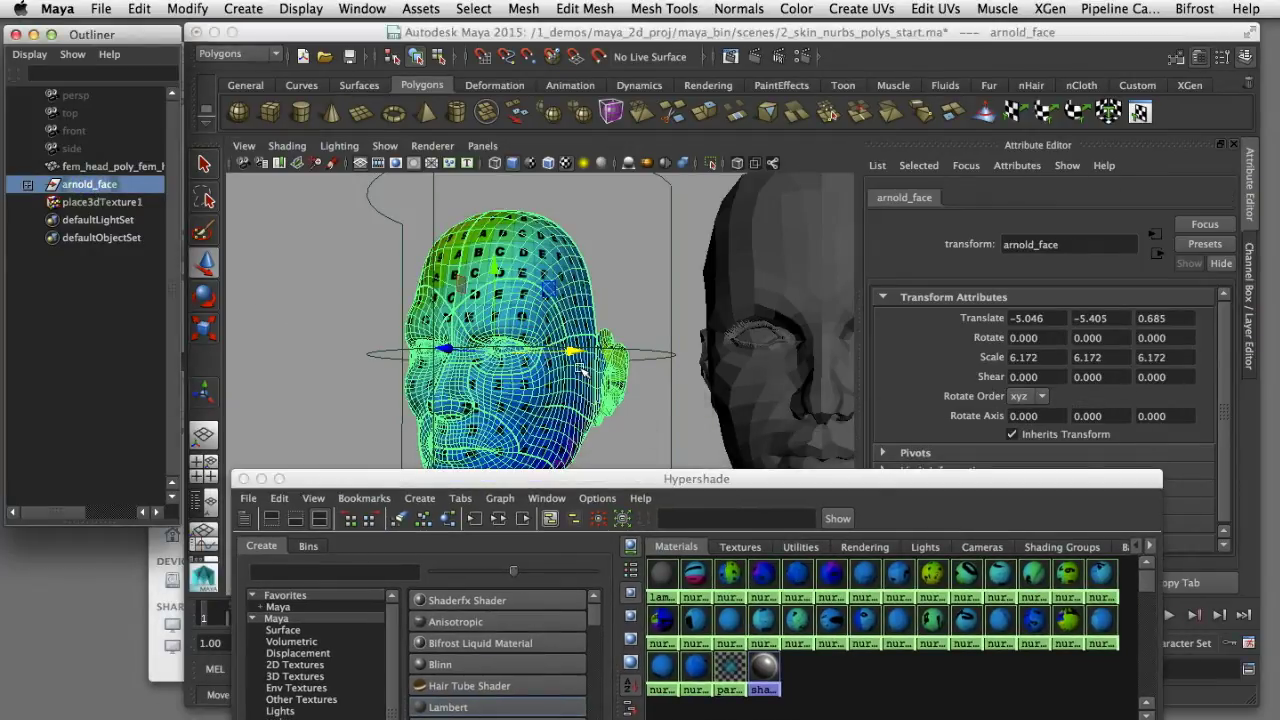
{"action": "left_click_drag", "start_coordinate": [577, 358], "coordinate": [652, 287]}
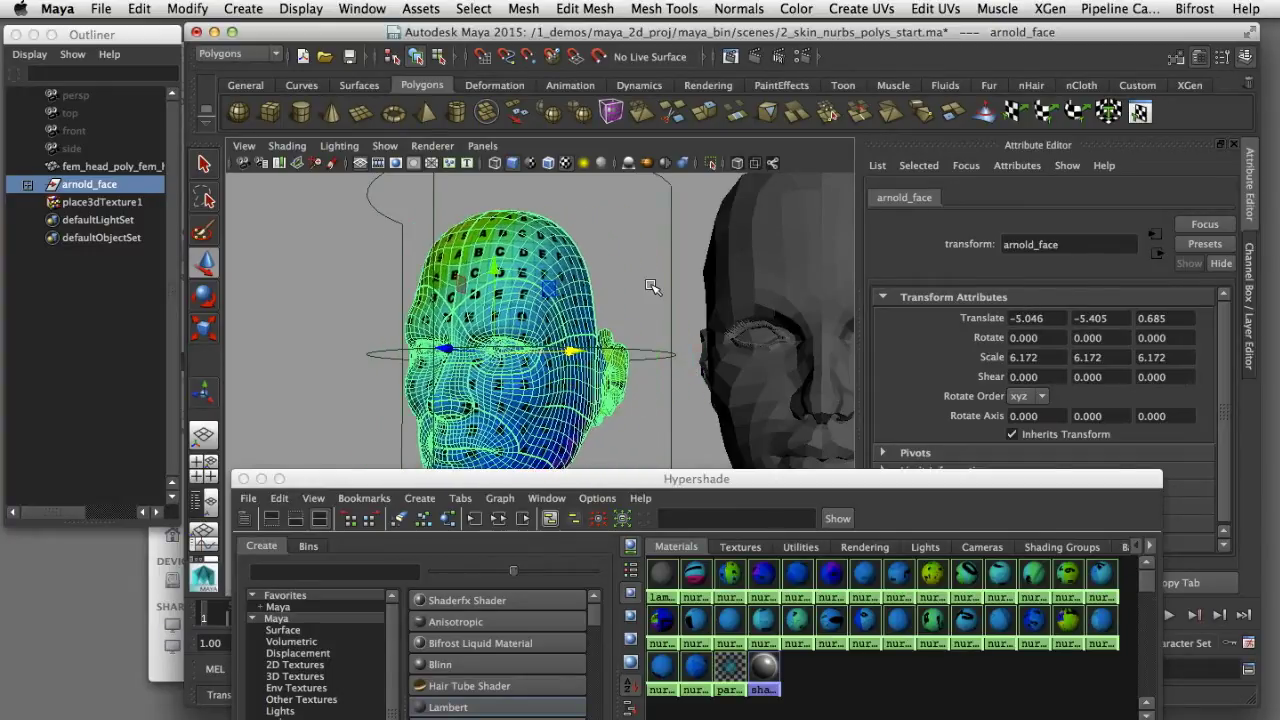
{"action": "scroll", "coordinate": [648, 279], "scroll_direction": "down", "scroll_amount": 5}
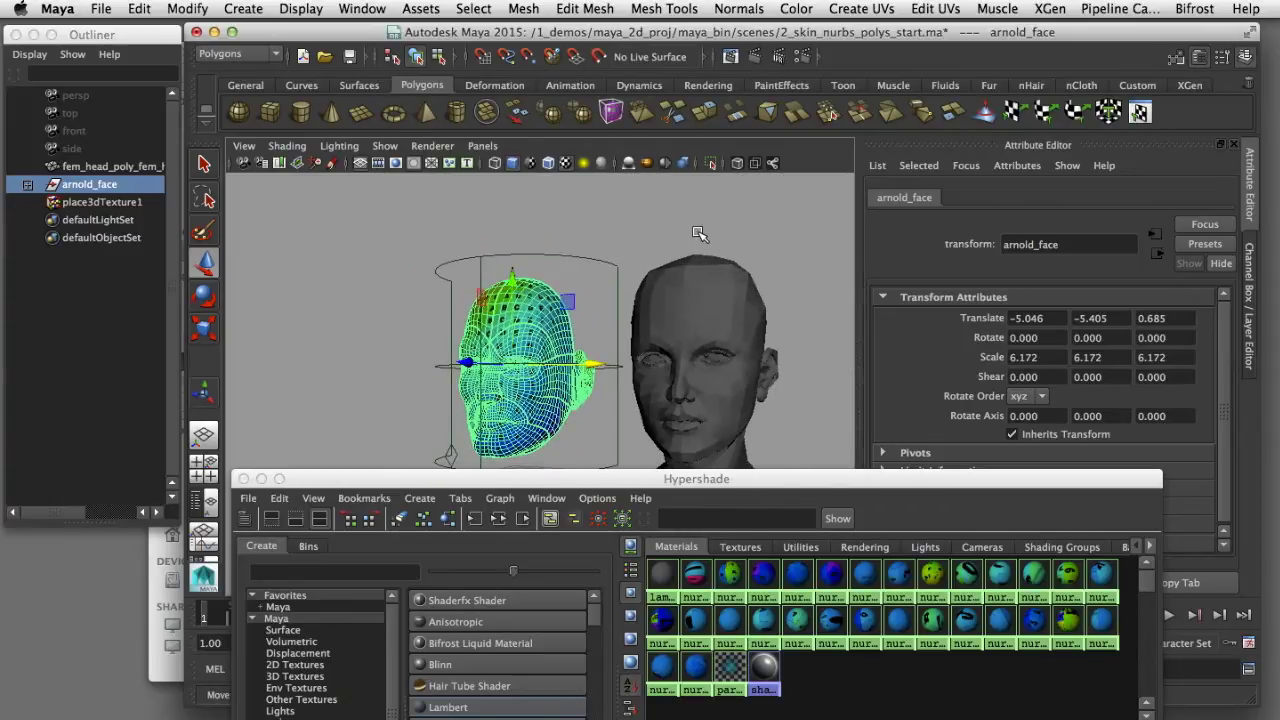
{"action": "left_click_drag", "start_coordinate": [655, 227], "coordinate": [606, 226], "text": "alt"}
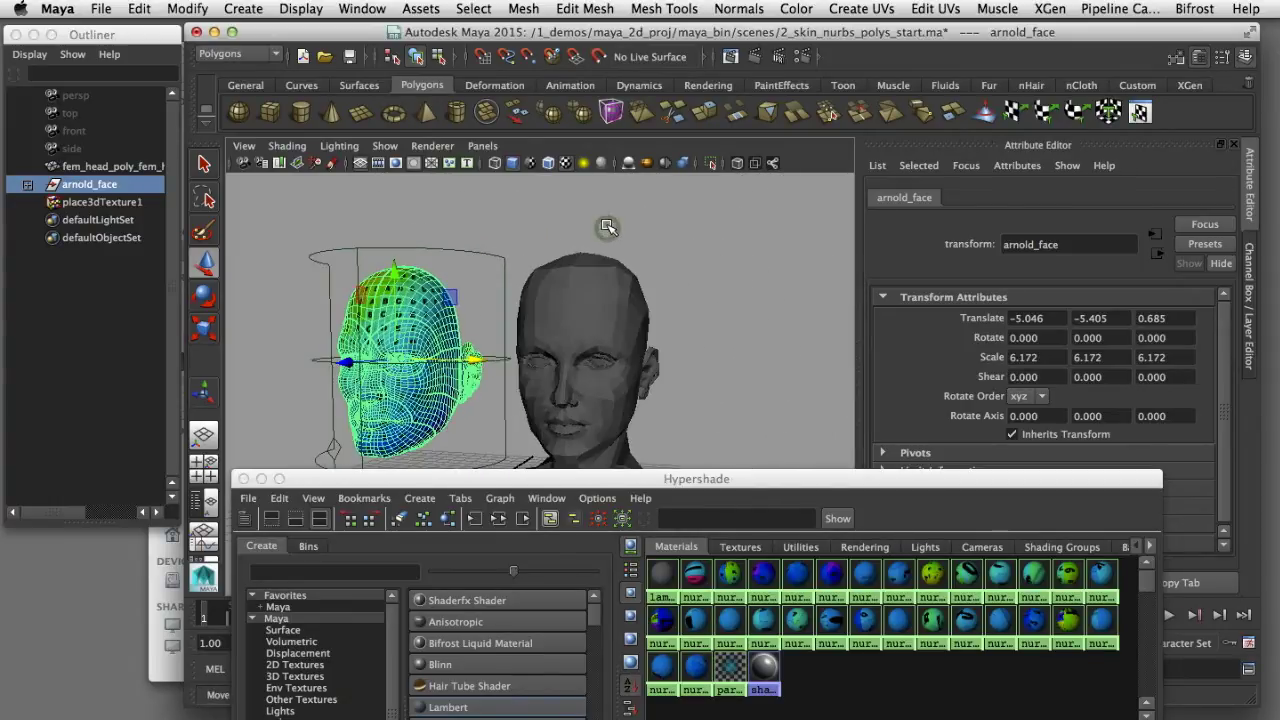
{"action": "left_click", "coordinate": [607, 227]}
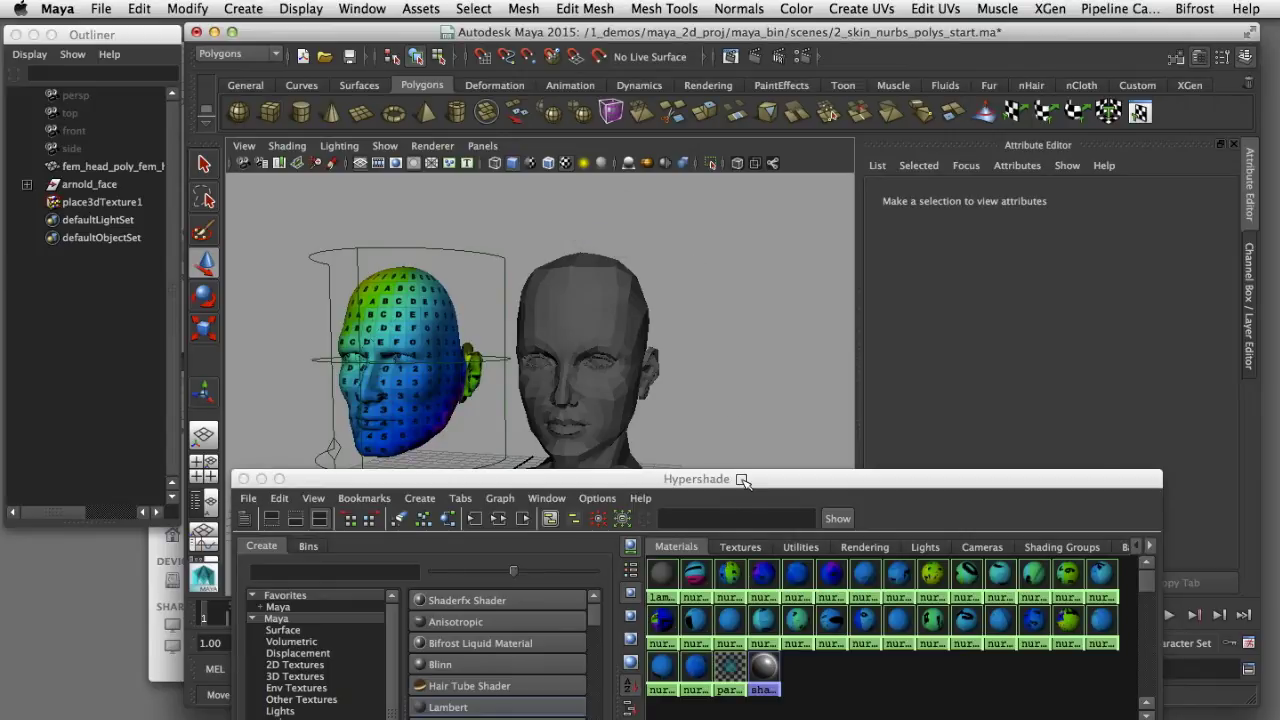
Step: Create a new Lambert material named poly_head and select the right polygon head
{"action": "left_click_drag", "start_coordinate": [743, 480], "coordinate": [673, 318]}
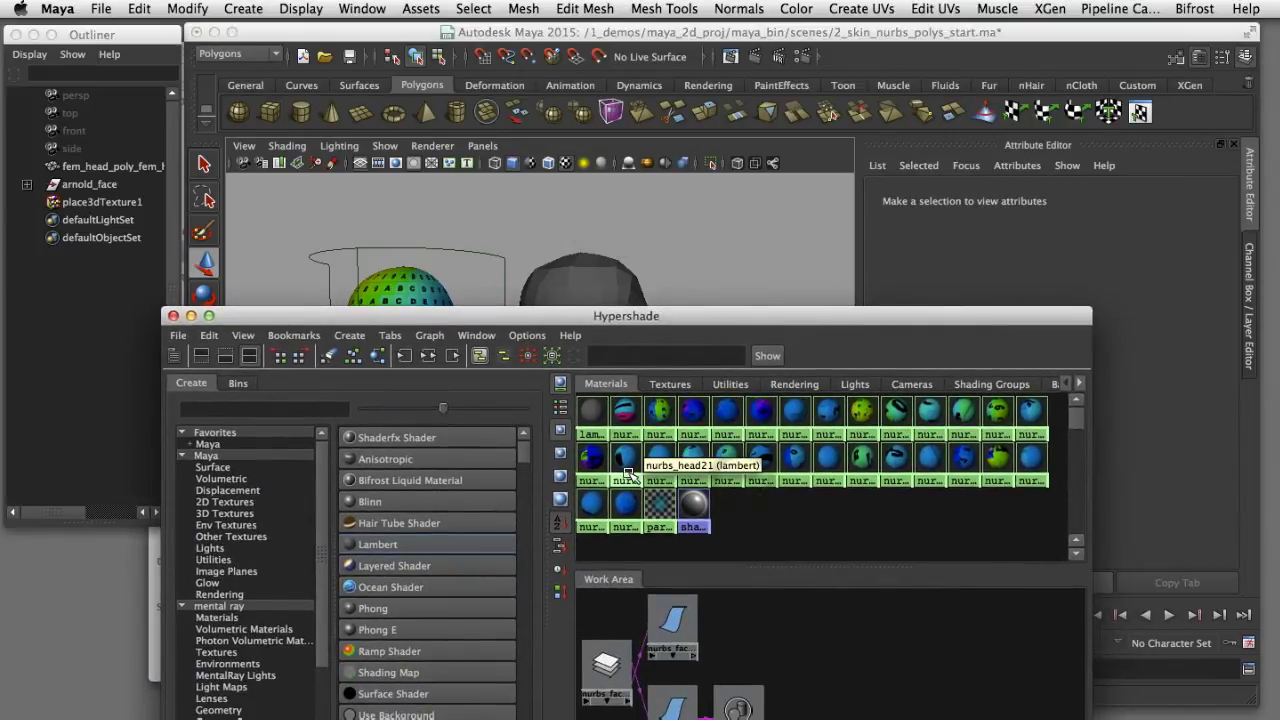
{"action": "left_click", "coordinate": [486, 541]}
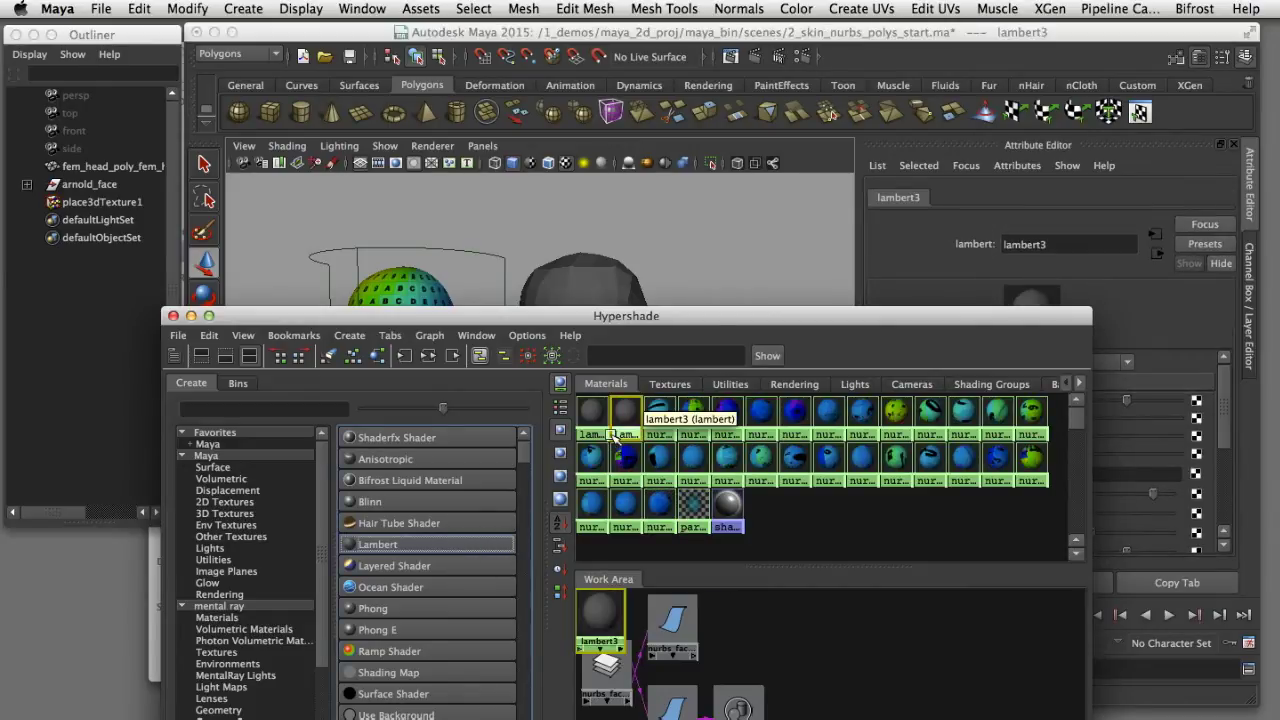
{"action": "double_click", "coordinate": [622, 433], "text": "ctrl"}
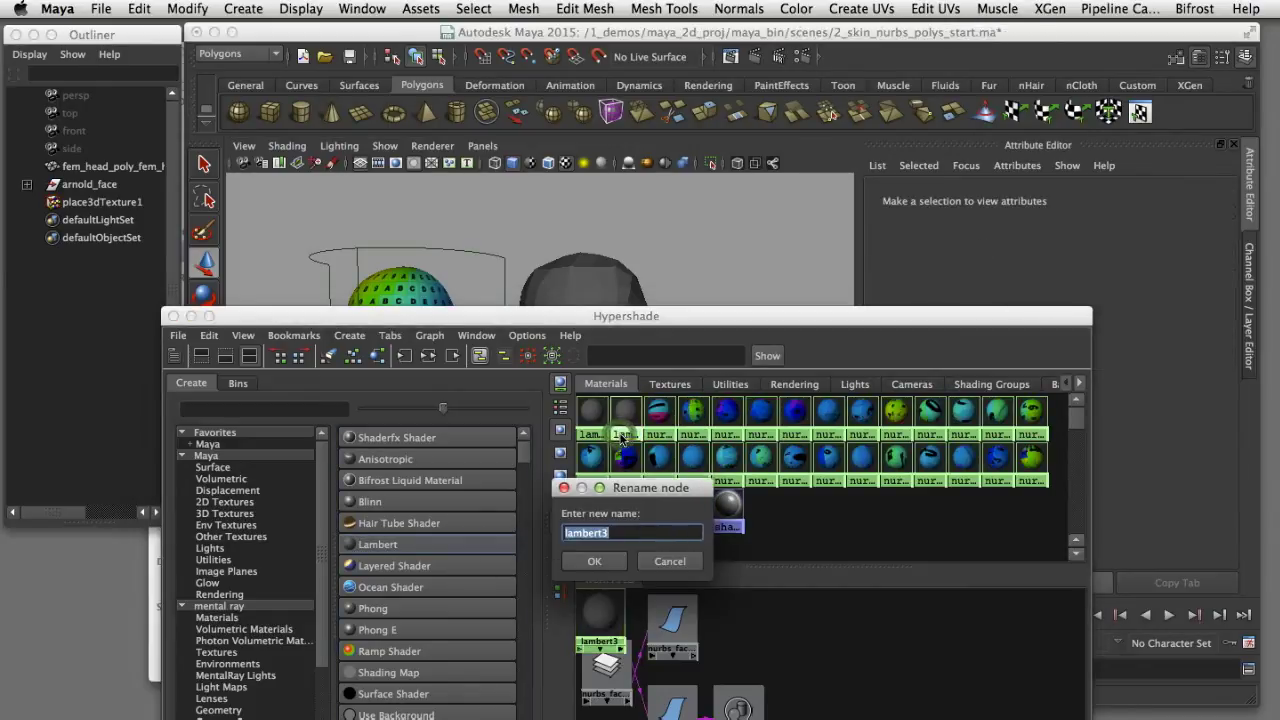
{"action": "type", "text": "pol"}
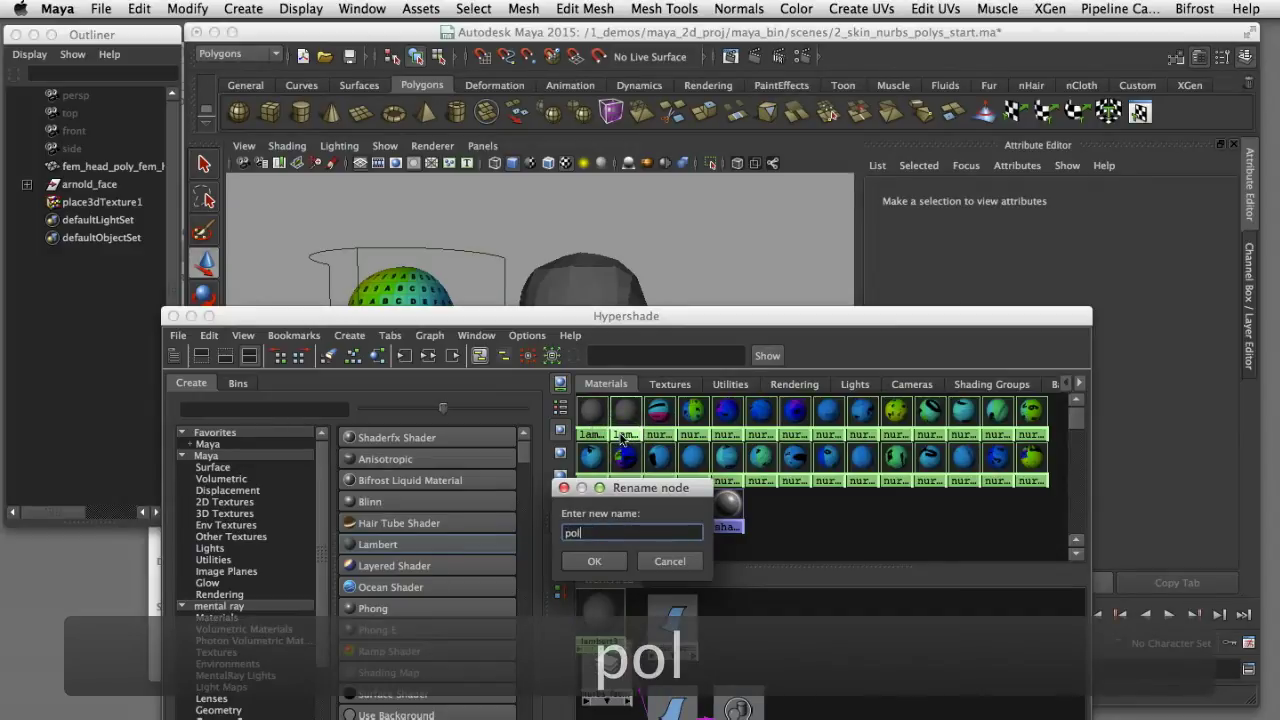
{"action": "type", "text": "y_head"}
{"action": "key", "text": "Return"}
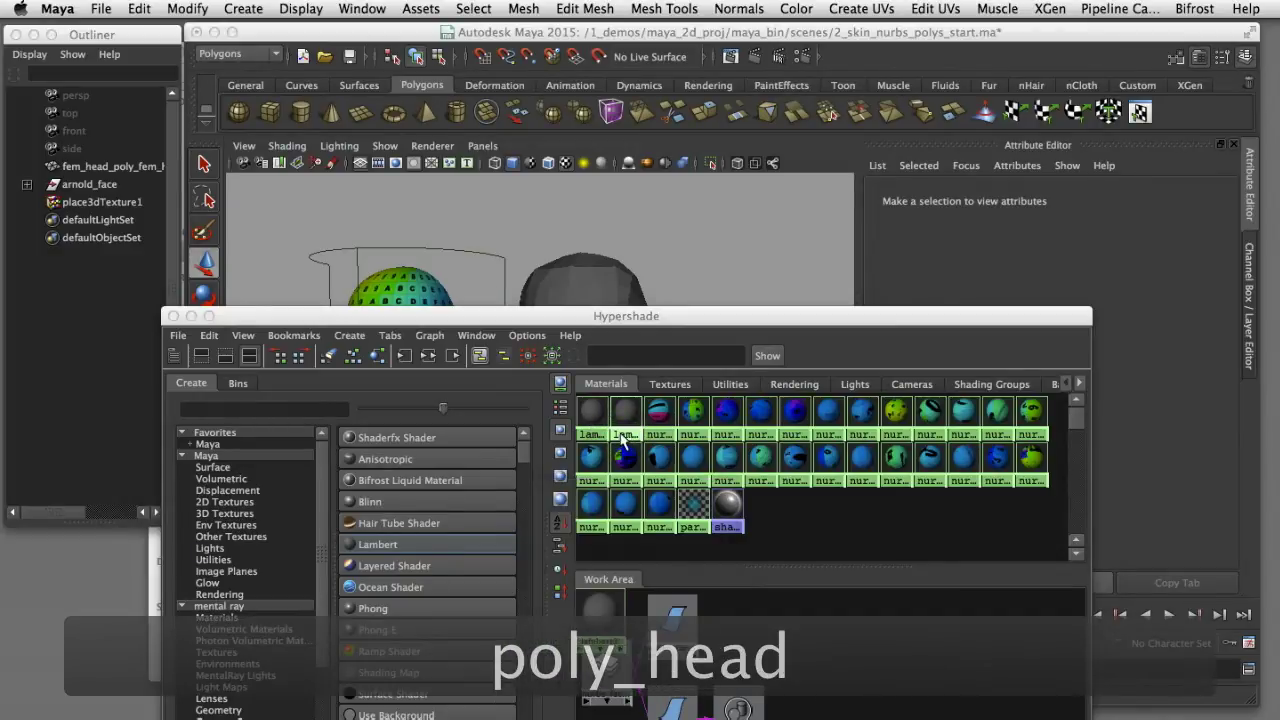
{"action": "left_click_drag", "start_coordinate": [640, 316], "coordinate": [640, 409]}
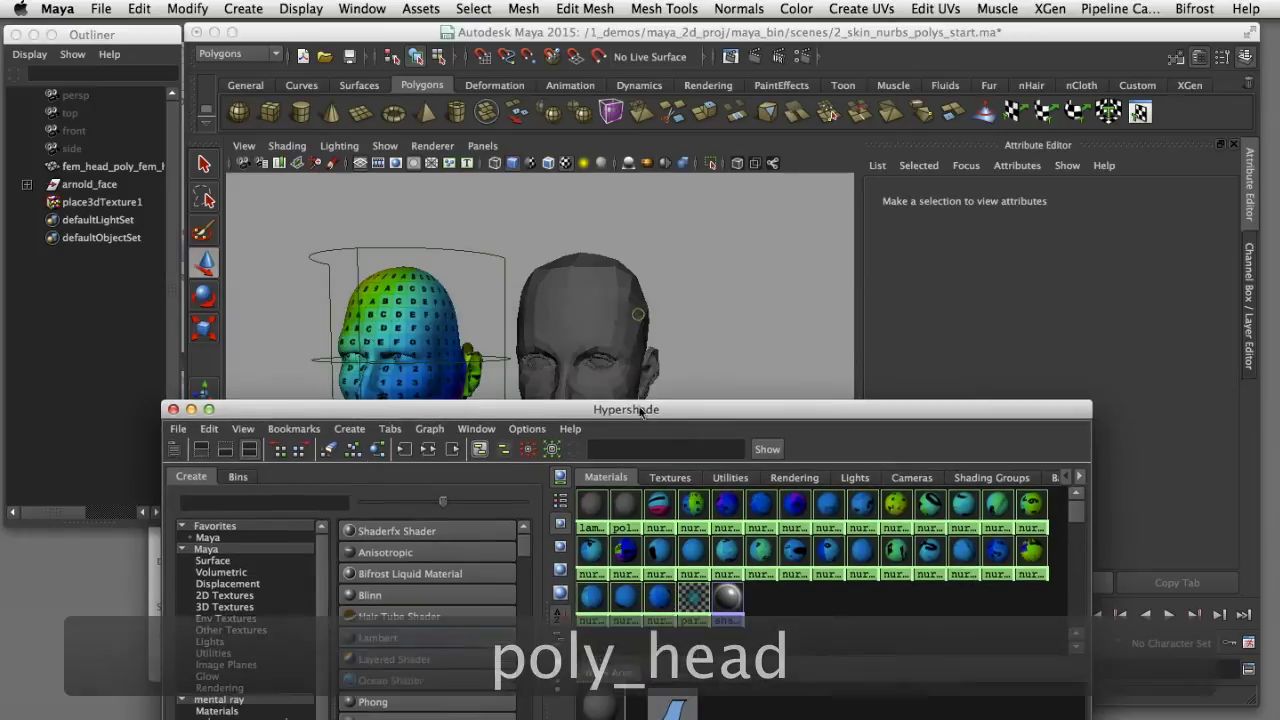
{"action": "left_click", "coordinate": [606, 318]}
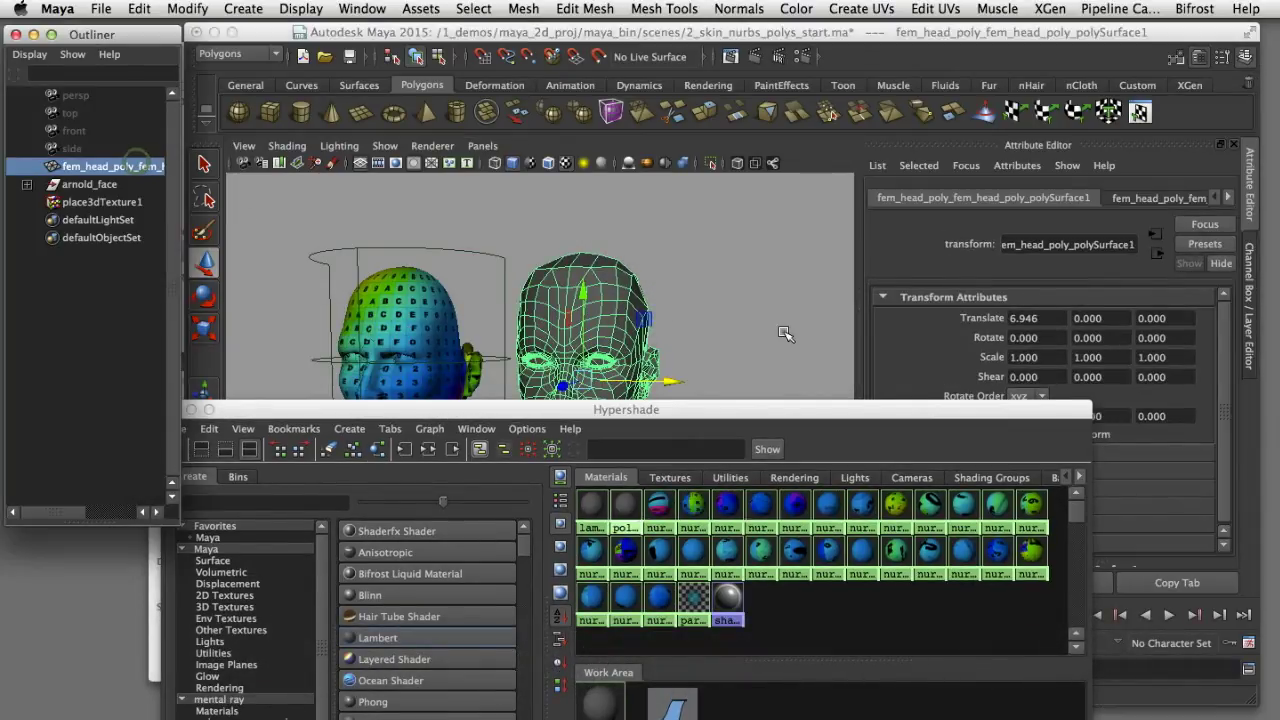
Step: Reselect the right polygon head and assign it the poly_head Lambert material
{"action": "left_click", "coordinate": [745, 314]}
{"action": "left_click", "coordinate": [640, 300]}
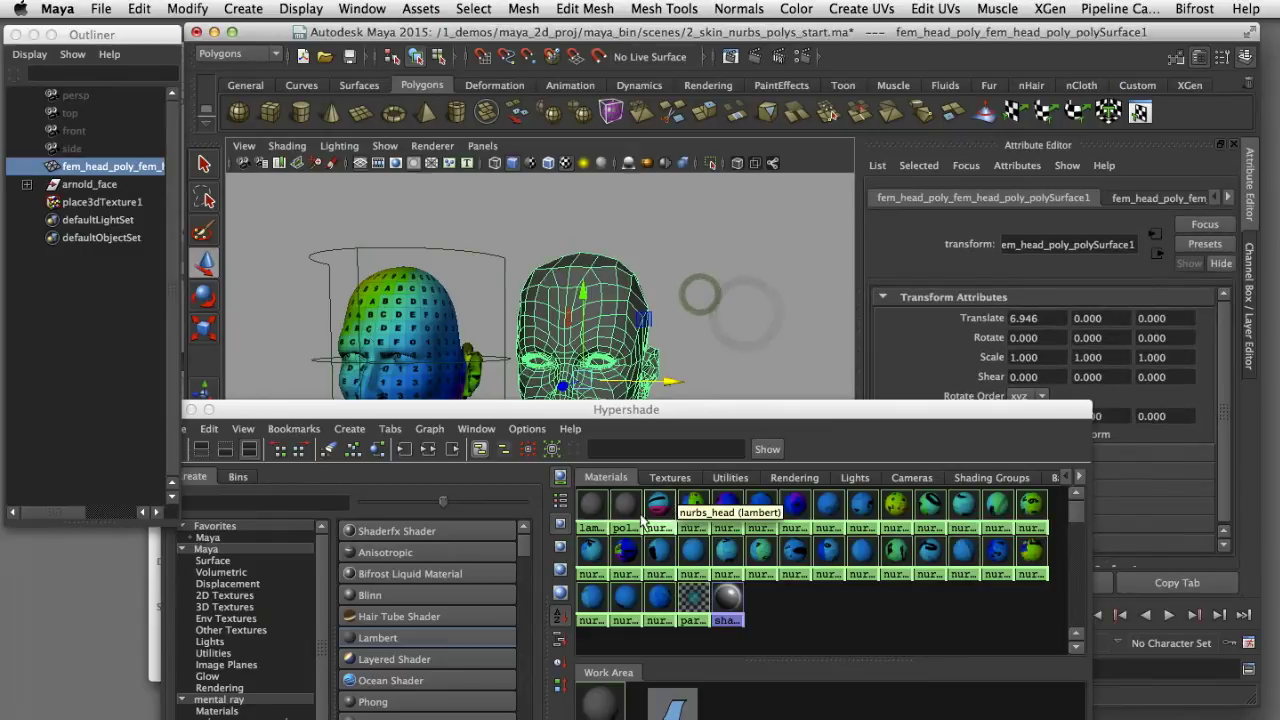
{"action": "right_click", "coordinate": [626, 507]}
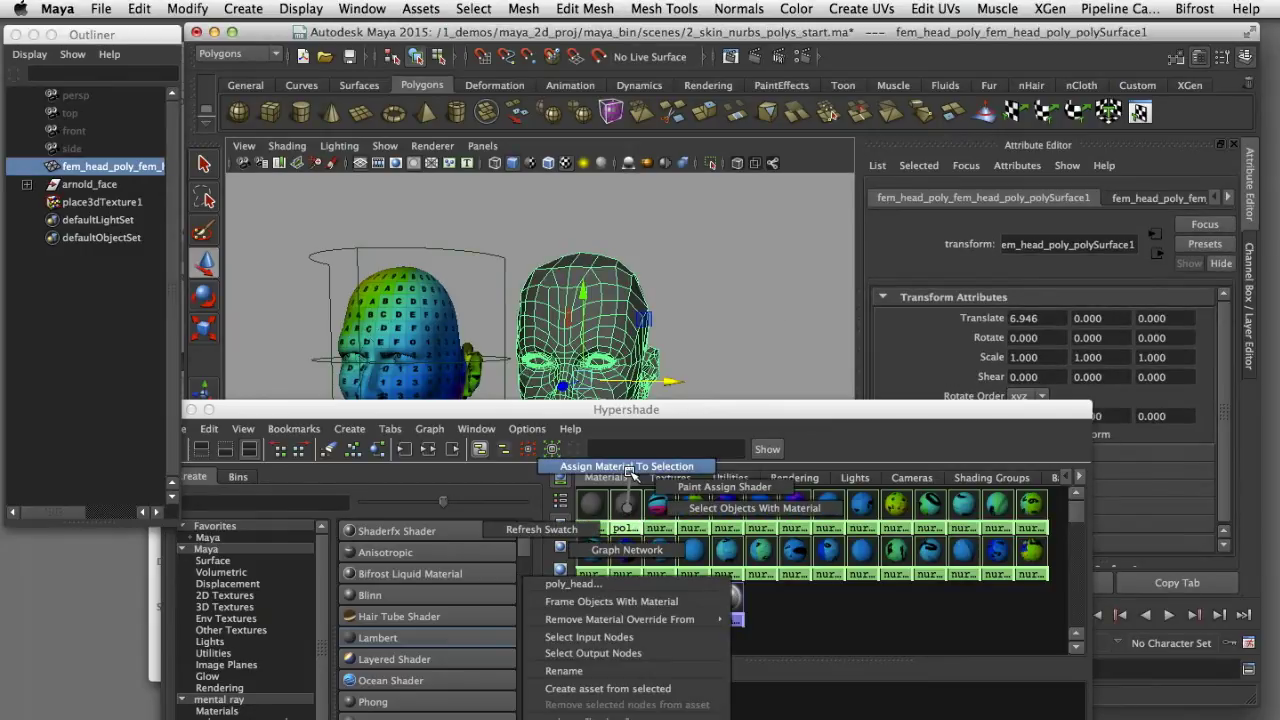
{"action": "left_click", "coordinate": [627, 466]}
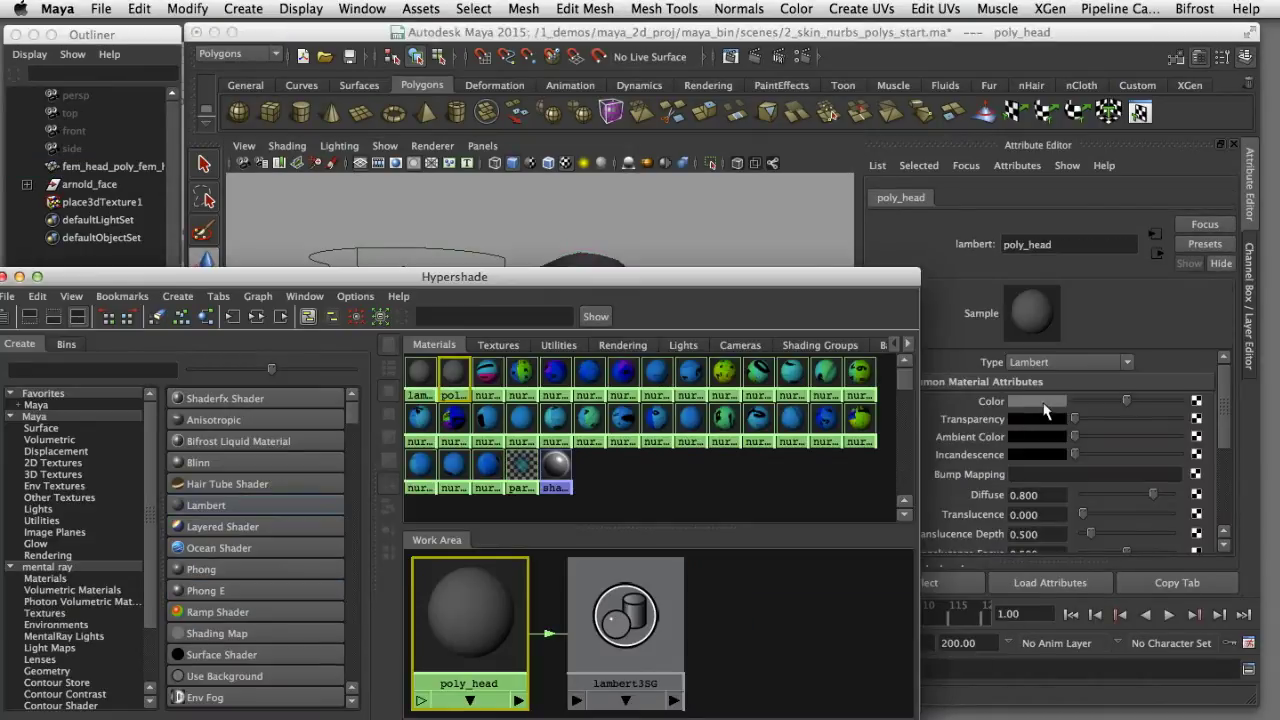
Step: Map a file30 texture loaded with duber_uv_map_reference.png into poly_head's Color
{"action": "left_click", "coordinate": [1196, 402]}
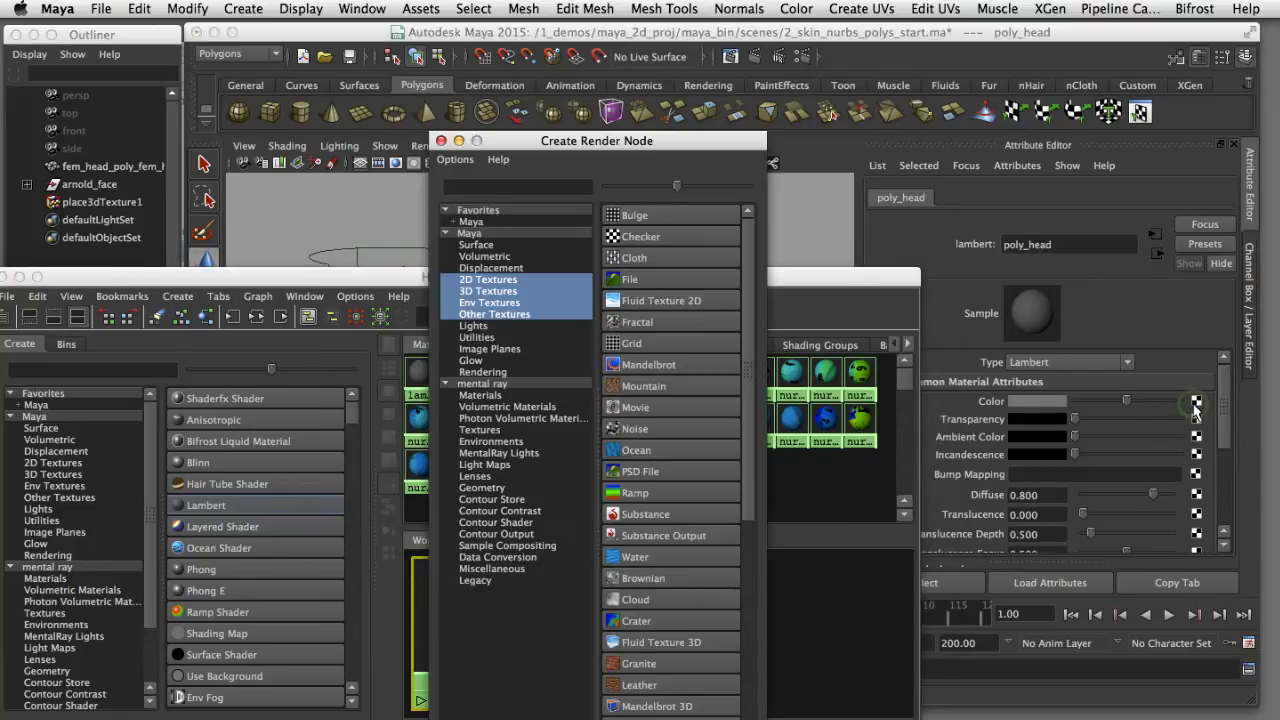
{"action": "left_click", "coordinate": [654, 280]}
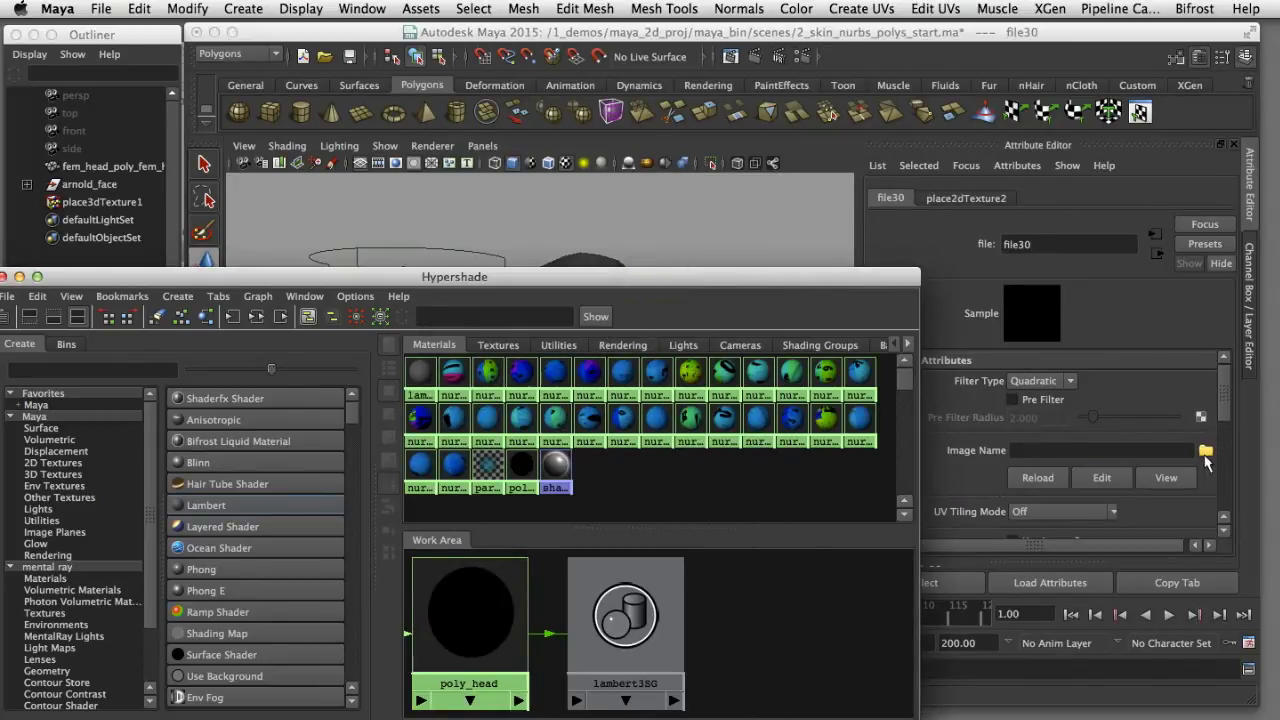
{"action": "left_click", "coordinate": [1205, 451]}
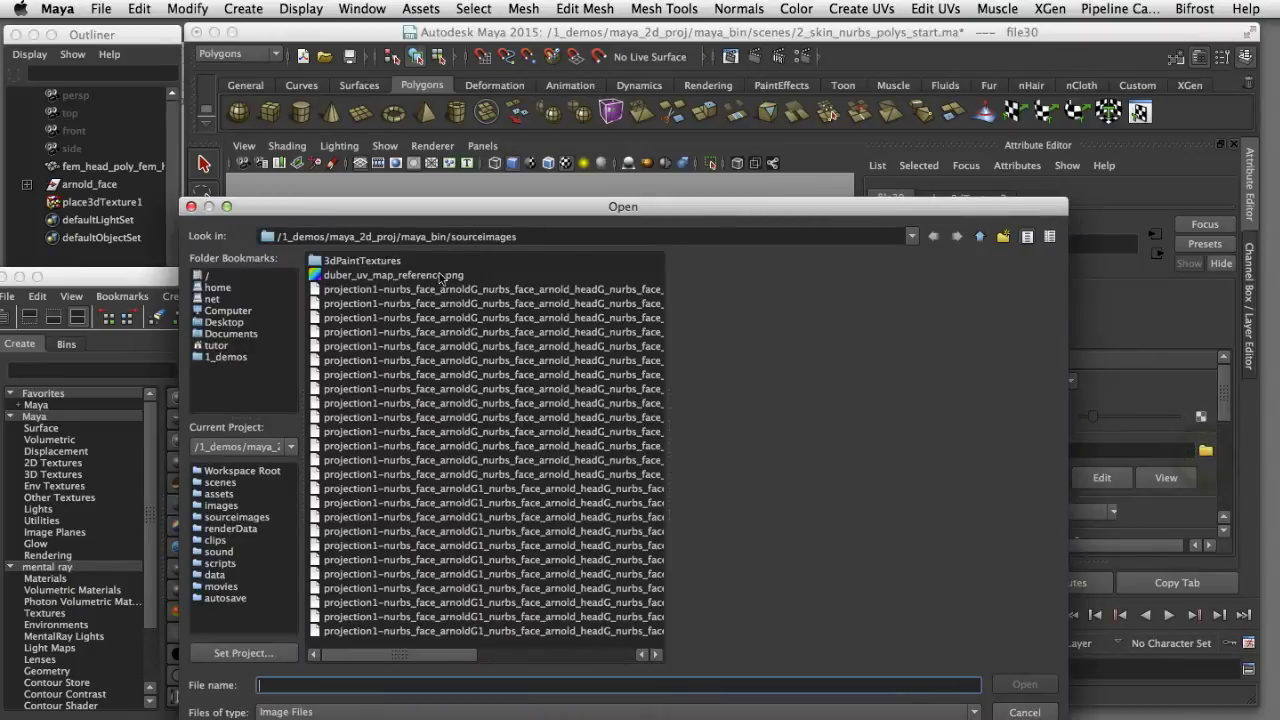
{"action": "left_click", "coordinate": [441, 277]}
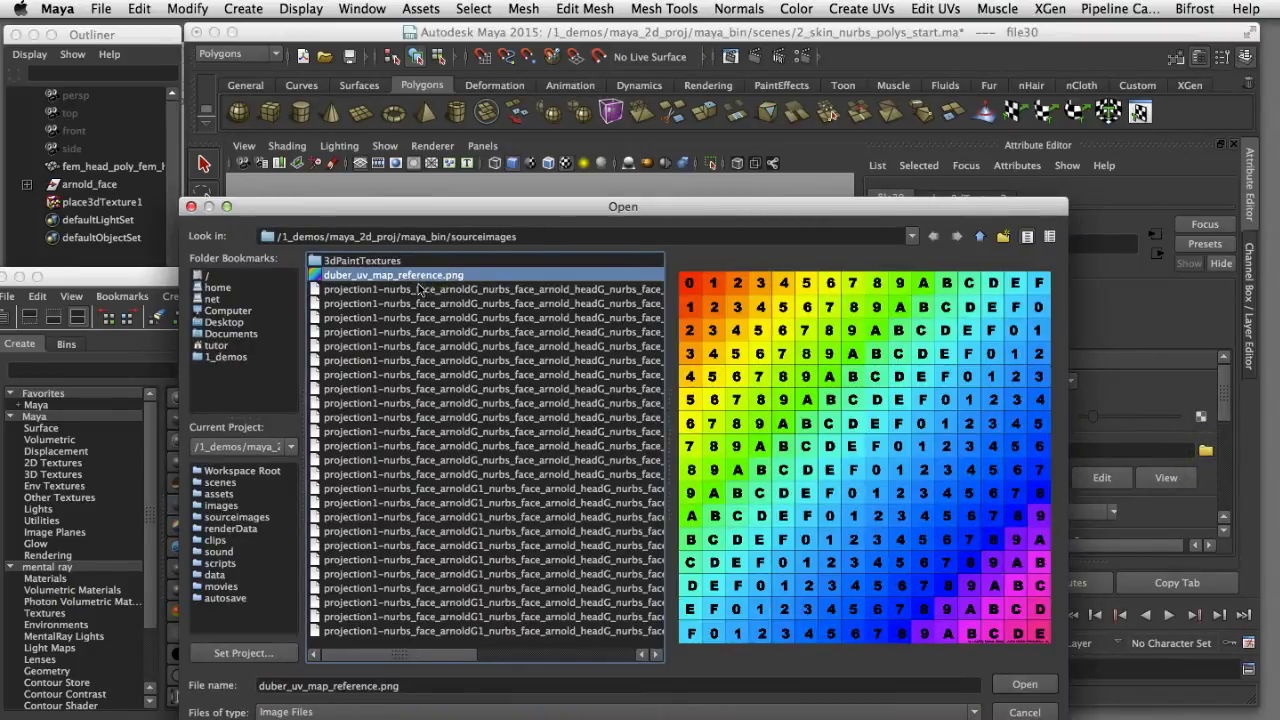
{"action": "left_click", "coordinate": [1012, 683]}
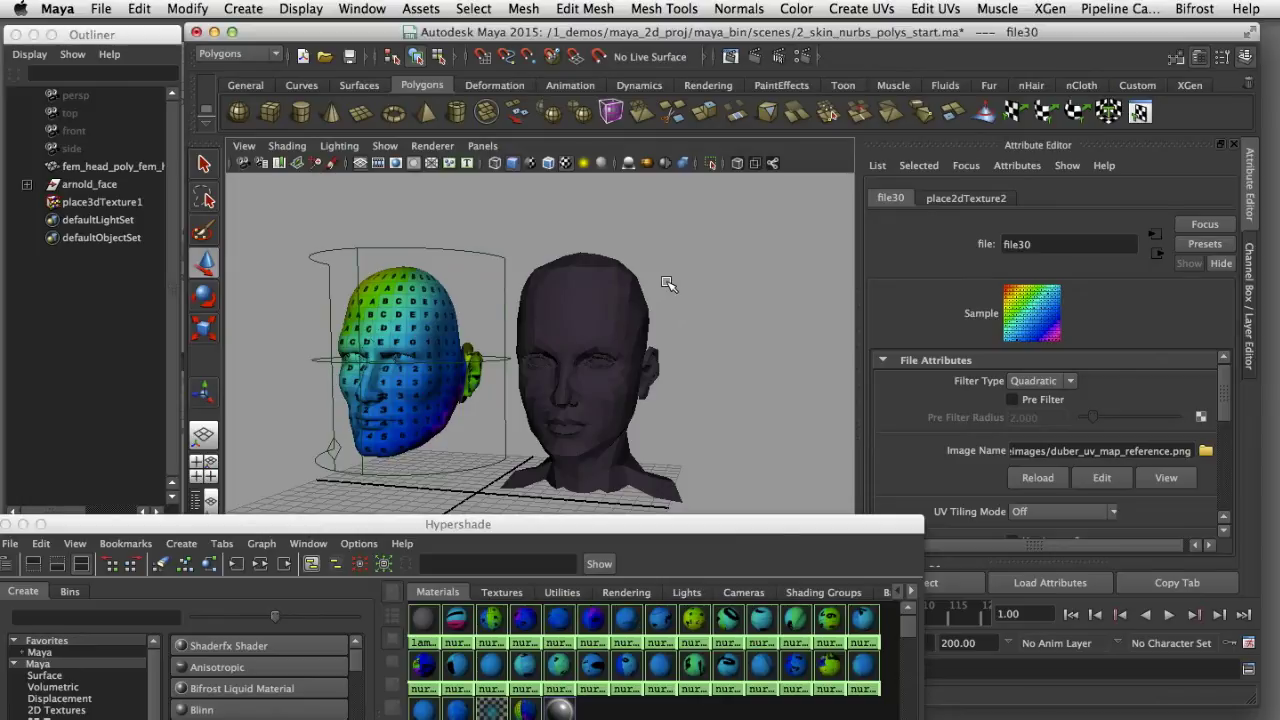
{"action": "left_click", "coordinate": [641, 308]}
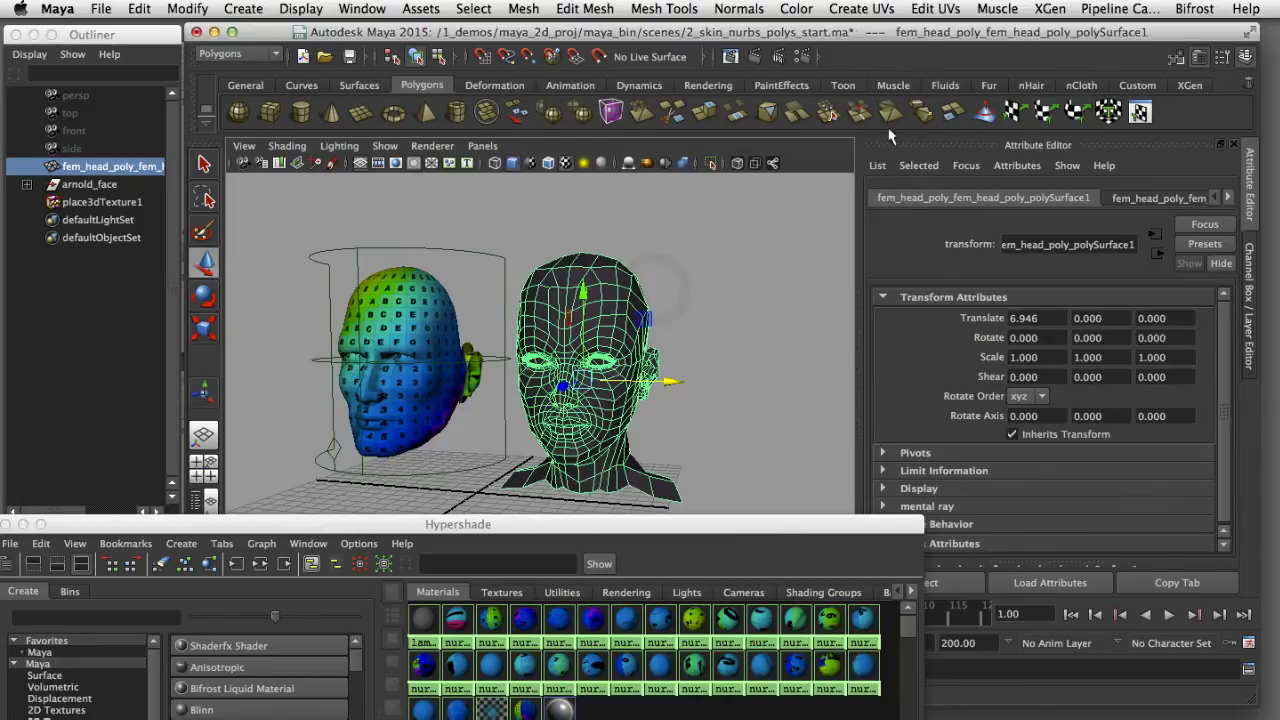
Step: Apply a cylindrical UV projection (polyCylProj1) to the polygon head and rotate it forward
{"action": "left_click", "coordinate": [268, 54]}
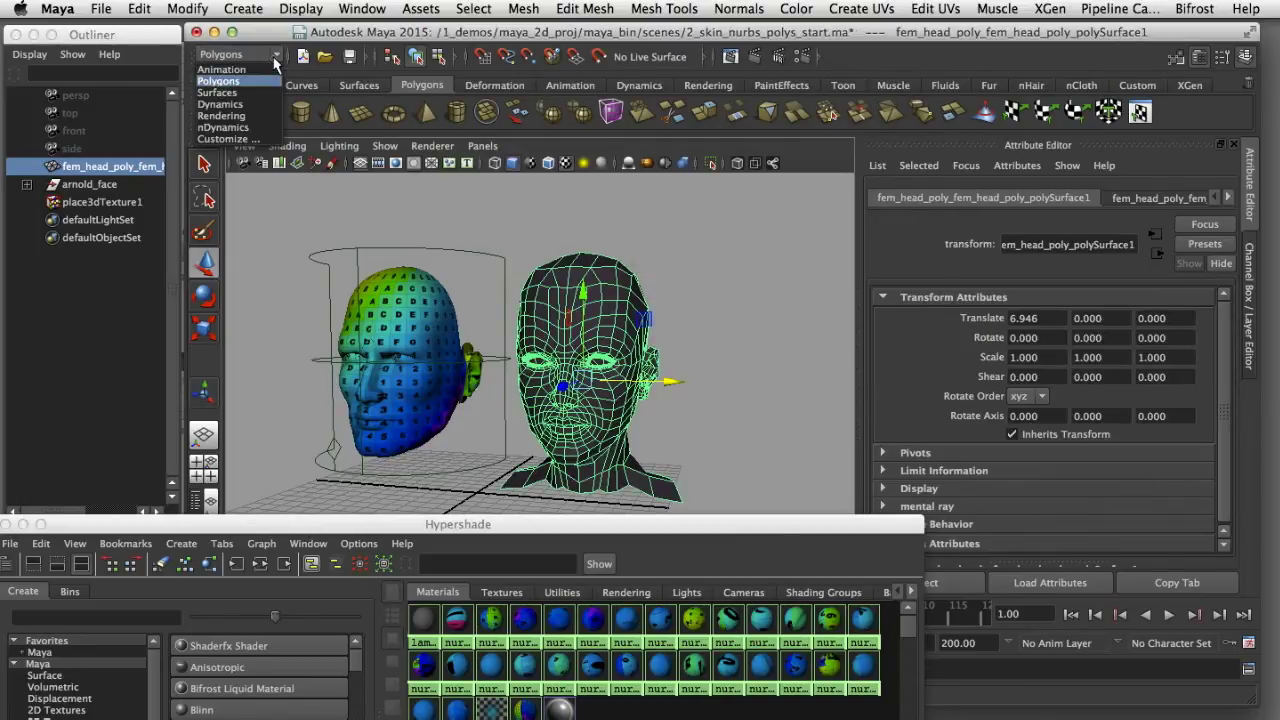
{"action": "left_click", "coordinate": [270, 46]}
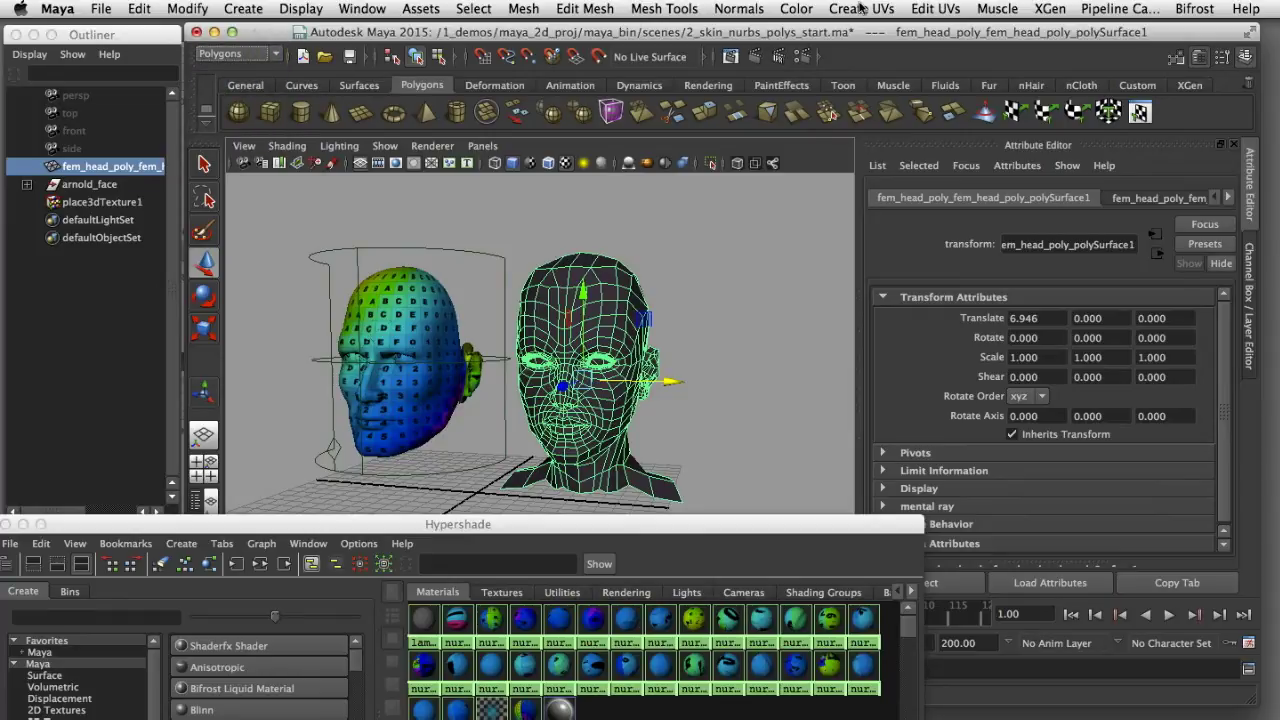
{"action": "left_click", "coordinate": [860, 8]}
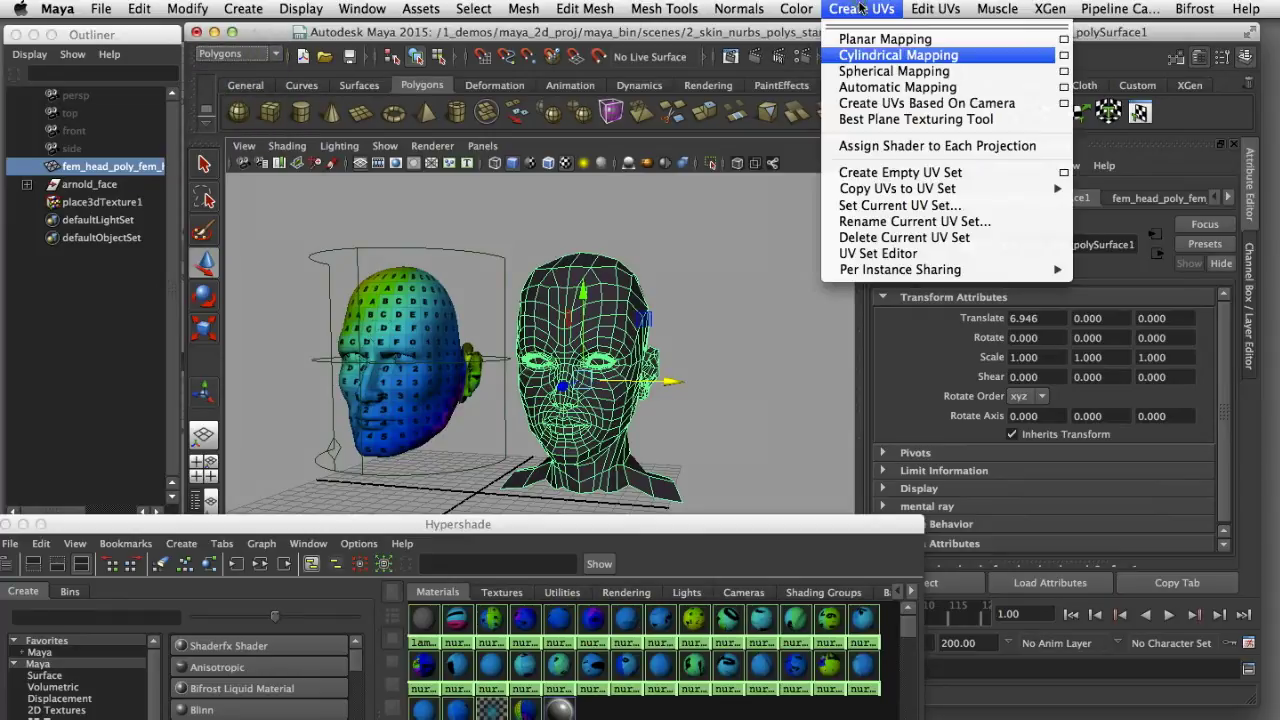
{"action": "left_click", "coordinate": [867, 57]}
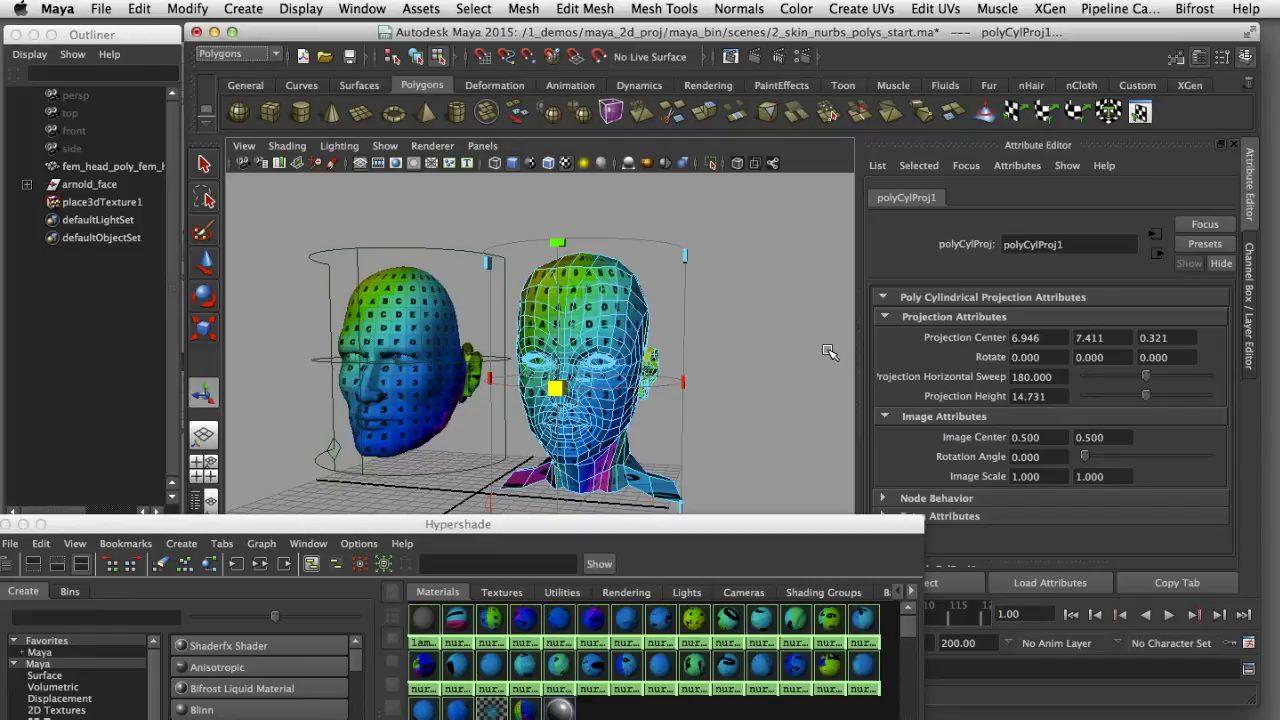
{"action": "mouse_move", "coordinate": [783, 349]}
{"action": "left_mouse_down", "text": "alt"}
{"action": "mouse_move", "coordinate": [749, 349]}
{"action": "mouse_move", "coordinate": [812, 349]}
{"action": "mouse_move", "coordinate": [769, 331]}
{"action": "mouse_move", "coordinate": [767, 351]}
{"action": "left_mouse_up", "text": "alt"}
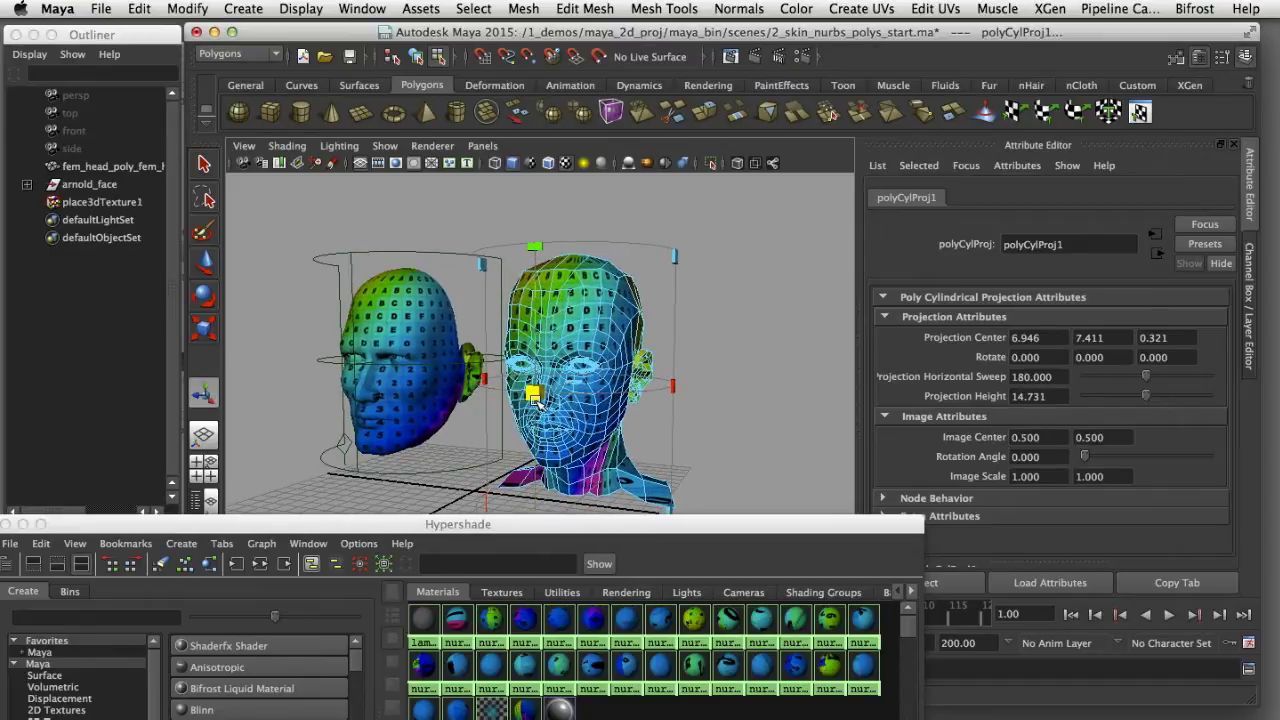
{"action": "mouse_move", "coordinate": [534, 393]}
{"action": "left_mouse_down"}
{"action": "mouse_move", "coordinate": [537, 366]}
{"action": "mouse_move", "coordinate": [523, 386]}
{"action": "mouse_move", "coordinate": [534, 403]}
{"action": "mouse_move", "coordinate": [607, 398]}
{"action": "mouse_move", "coordinate": [530, 388]}
{"action": "mouse_move", "coordinate": [548, 397]}
{"action": "left_mouse_up"}
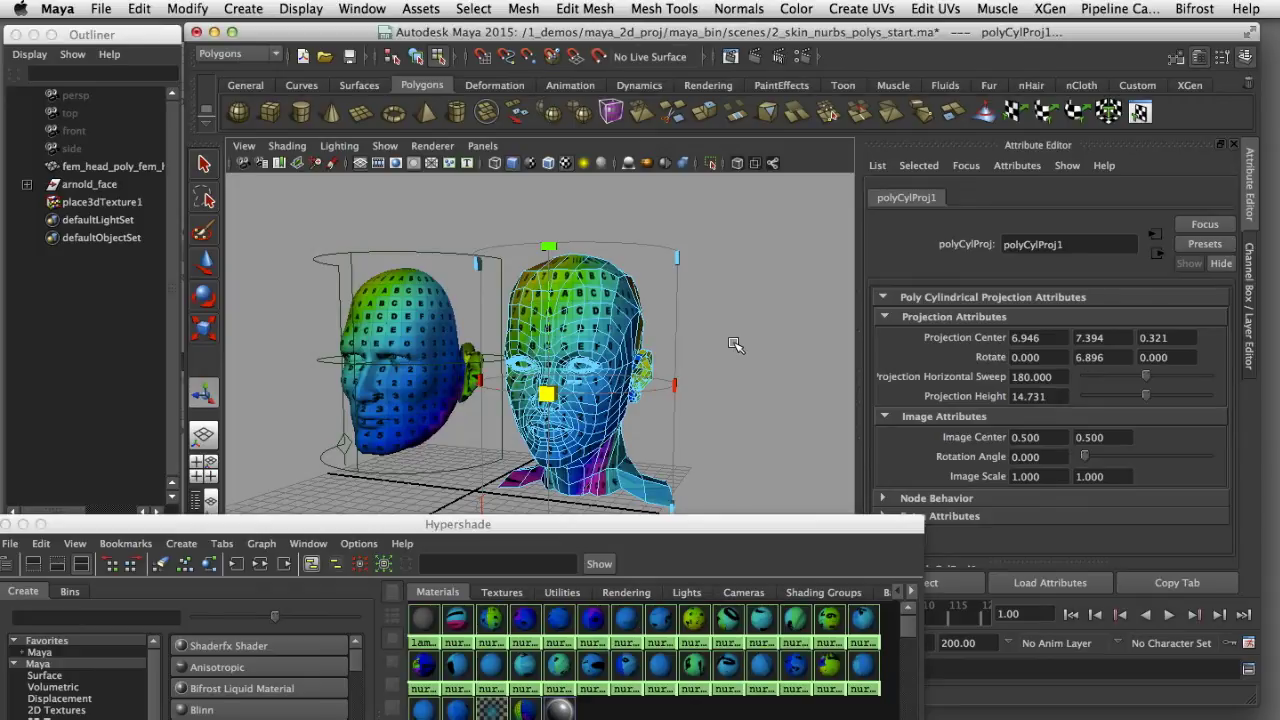
{"action": "left_click", "coordinate": [669, 277]}
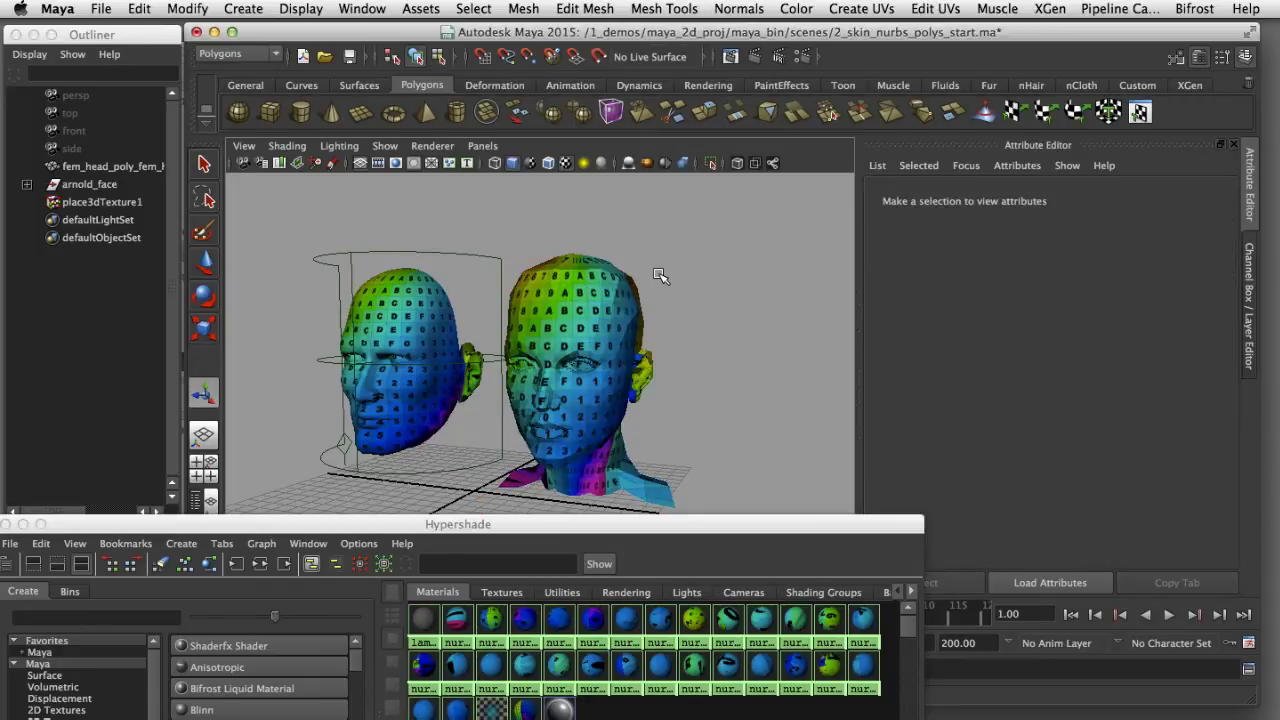
Step: Show the polygon head in smooth preview, dolly closer, and list its channels with polyCylProj1
{"action": "left_click_drag", "start_coordinate": [660, 275], "coordinate": [624, 306]}
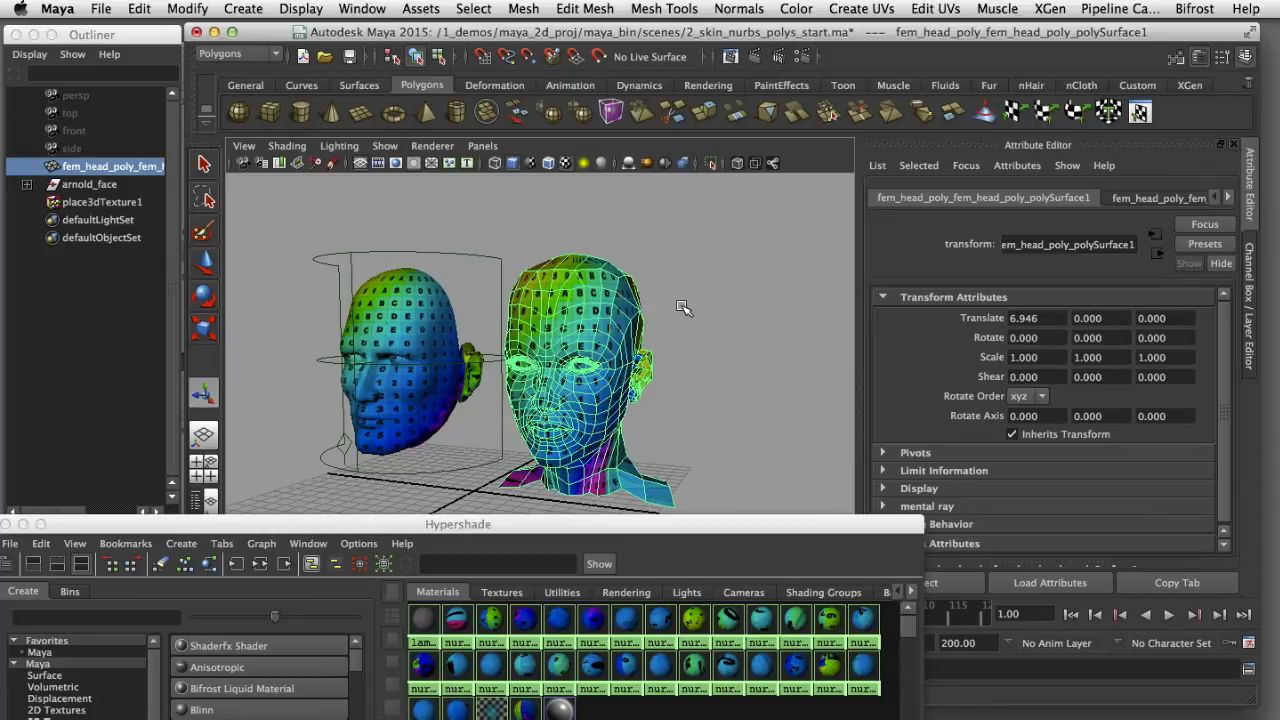
{"action": "key", "text": "3"}
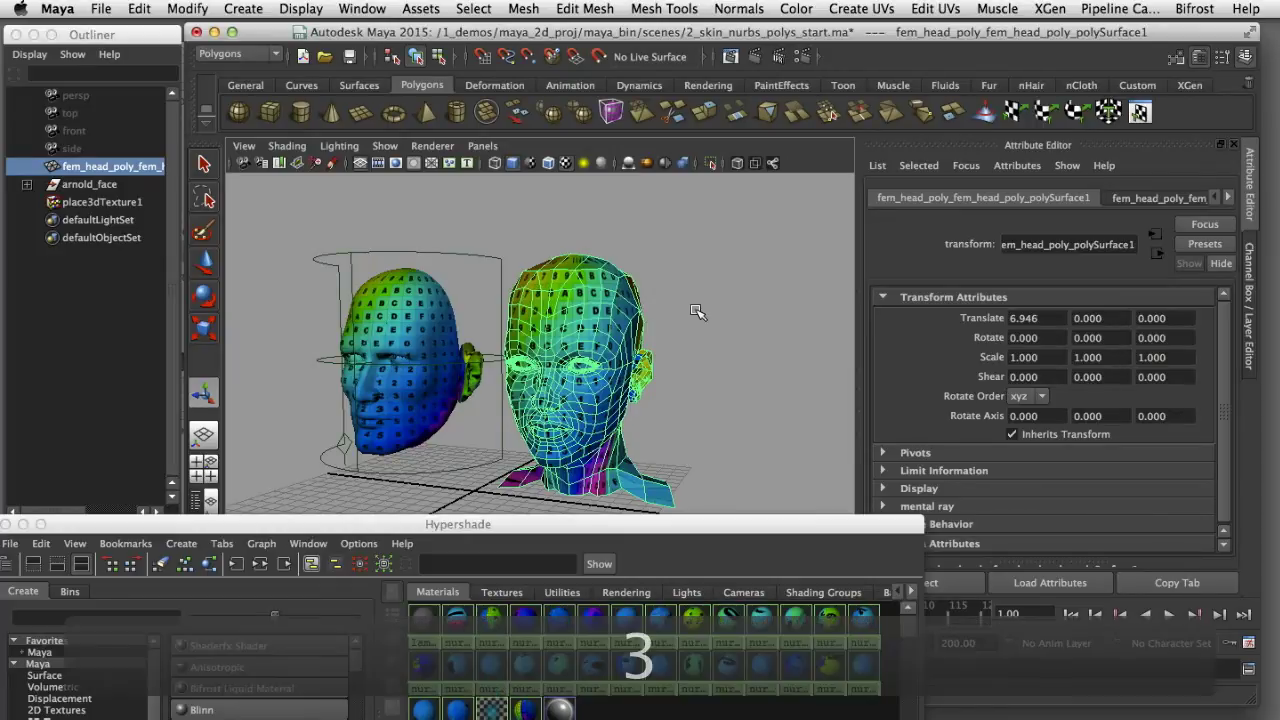
{"action": "left_click", "coordinate": [716, 326]}
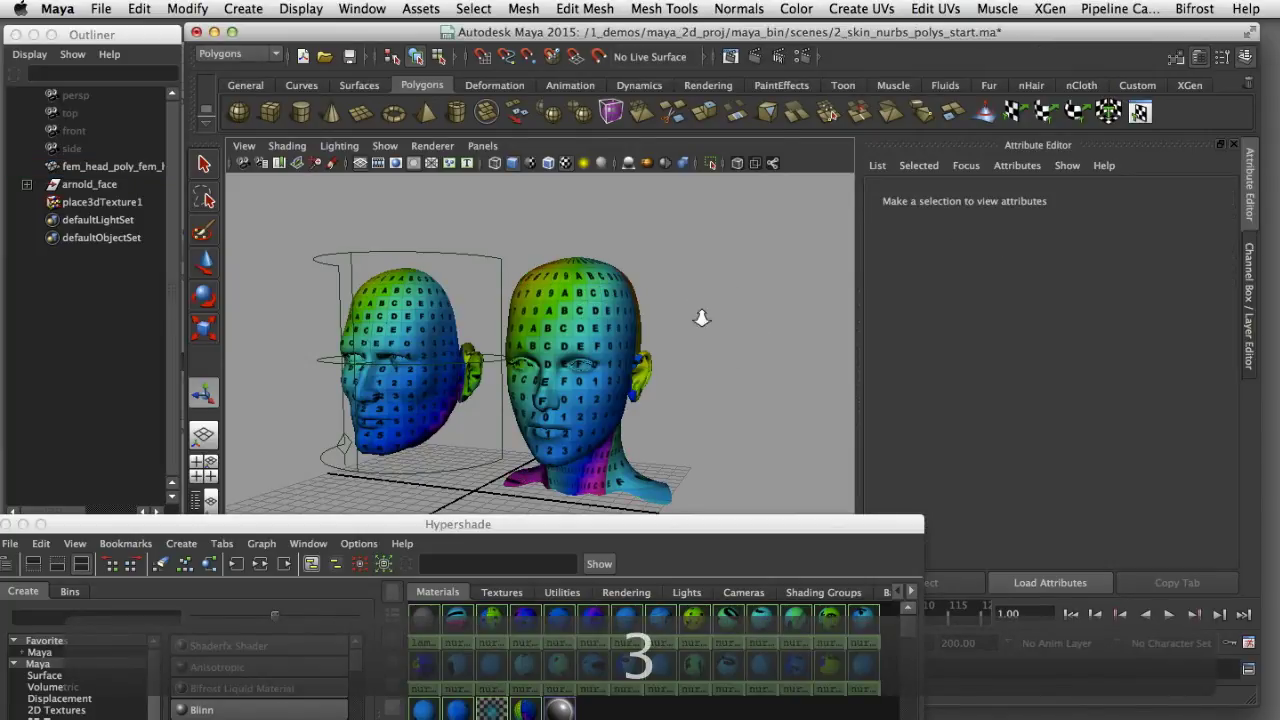
{"action": "right_click_drag", "start_coordinate": [700, 314], "coordinate": [749, 289], "text": "alt"}
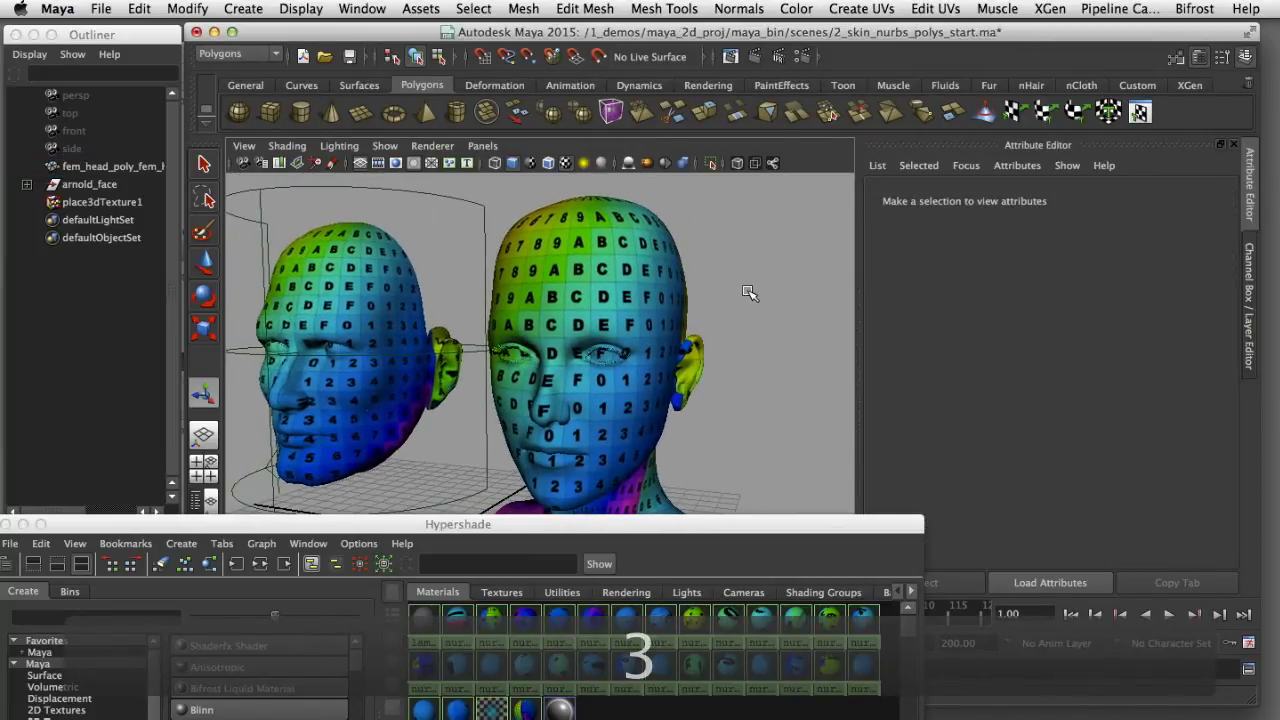
{"action": "left_click", "coordinate": [736, 293]}
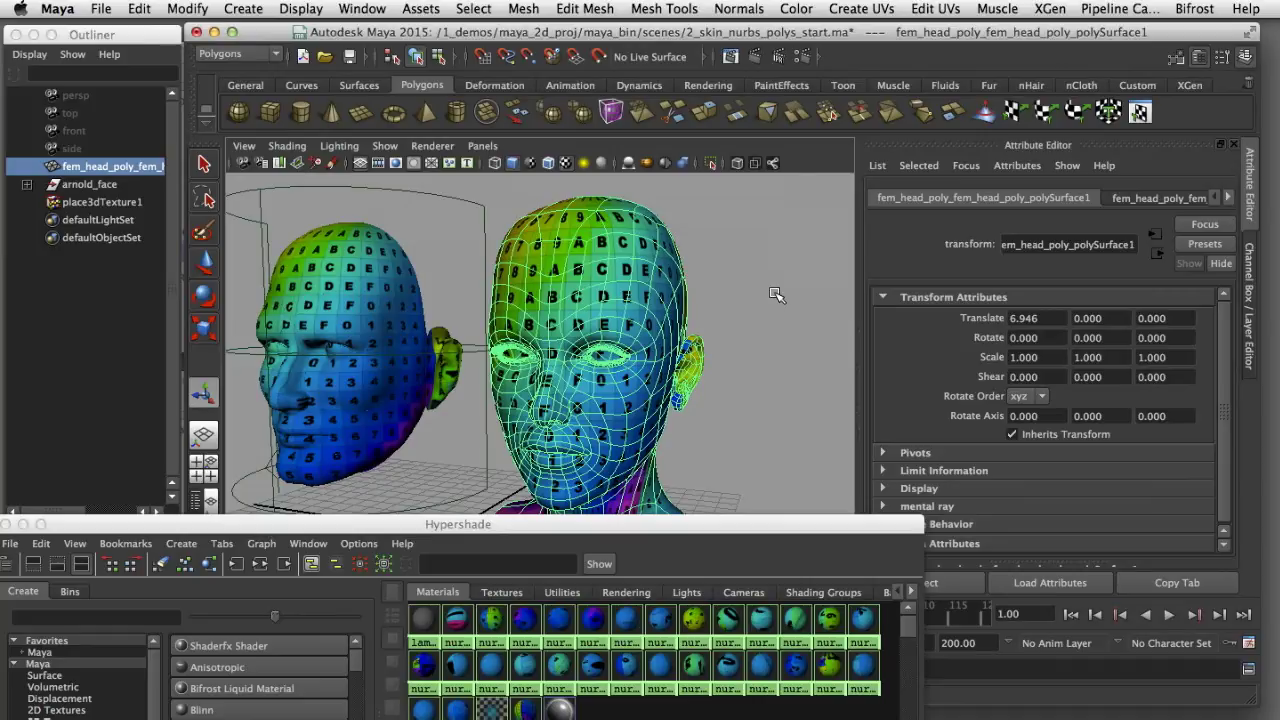
{"action": "left_click", "coordinate": [760, 281]}
{"action": "left_click_drag", "start_coordinate": [721, 256], "coordinate": [640, 293]}
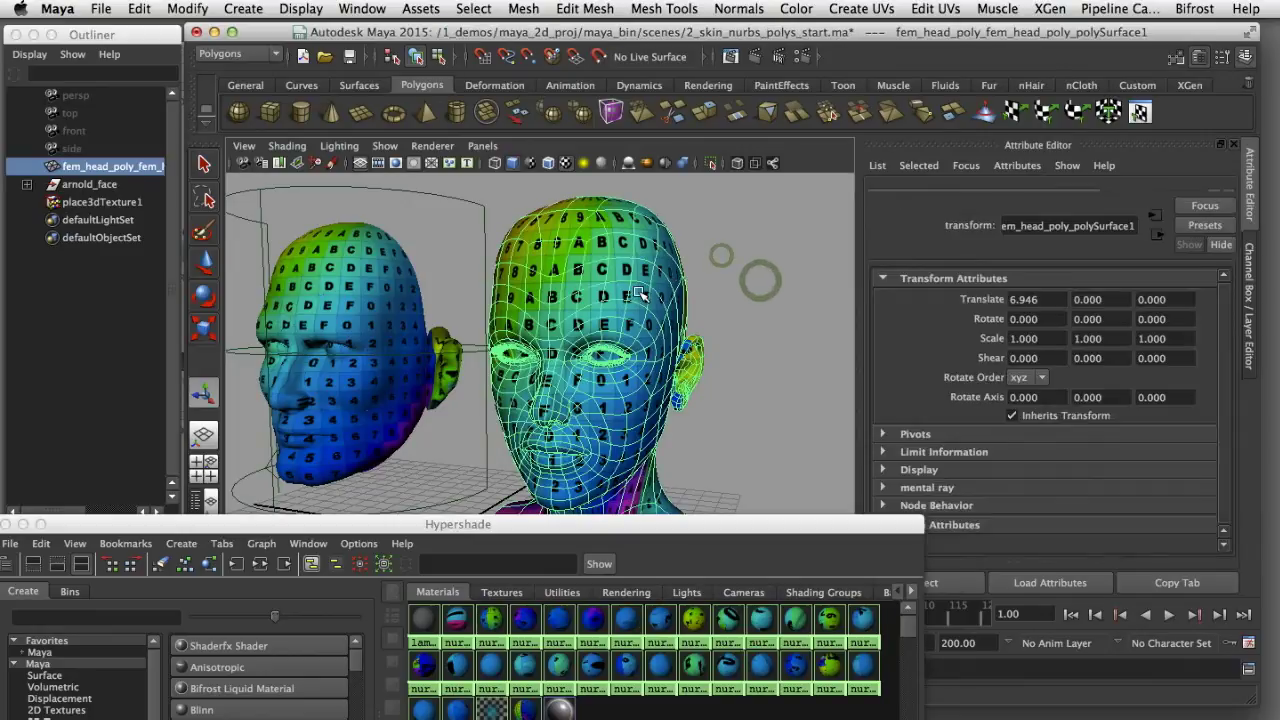
{"action": "left_click", "coordinate": [1247, 312]}
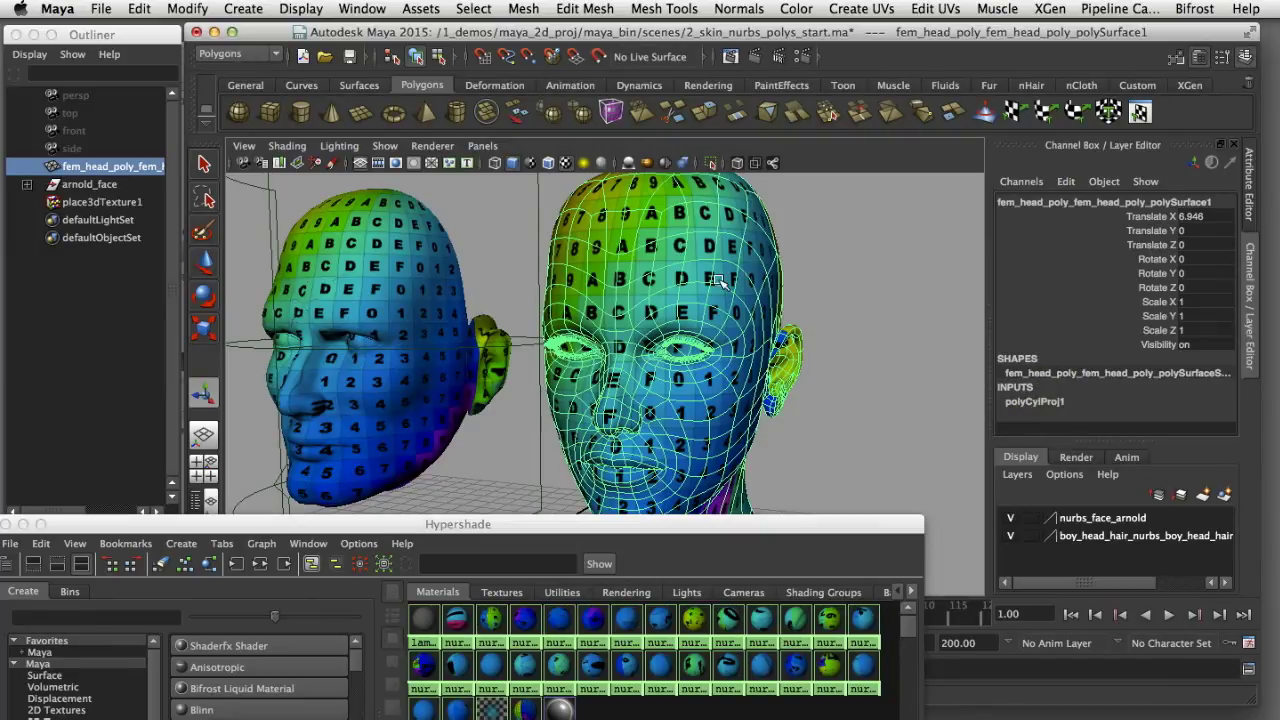
Step: Nudge polyCylProj1's projection centre, then open the UV Texture Editor beside the heads
{"action": "left_click", "coordinate": [1035, 401]}
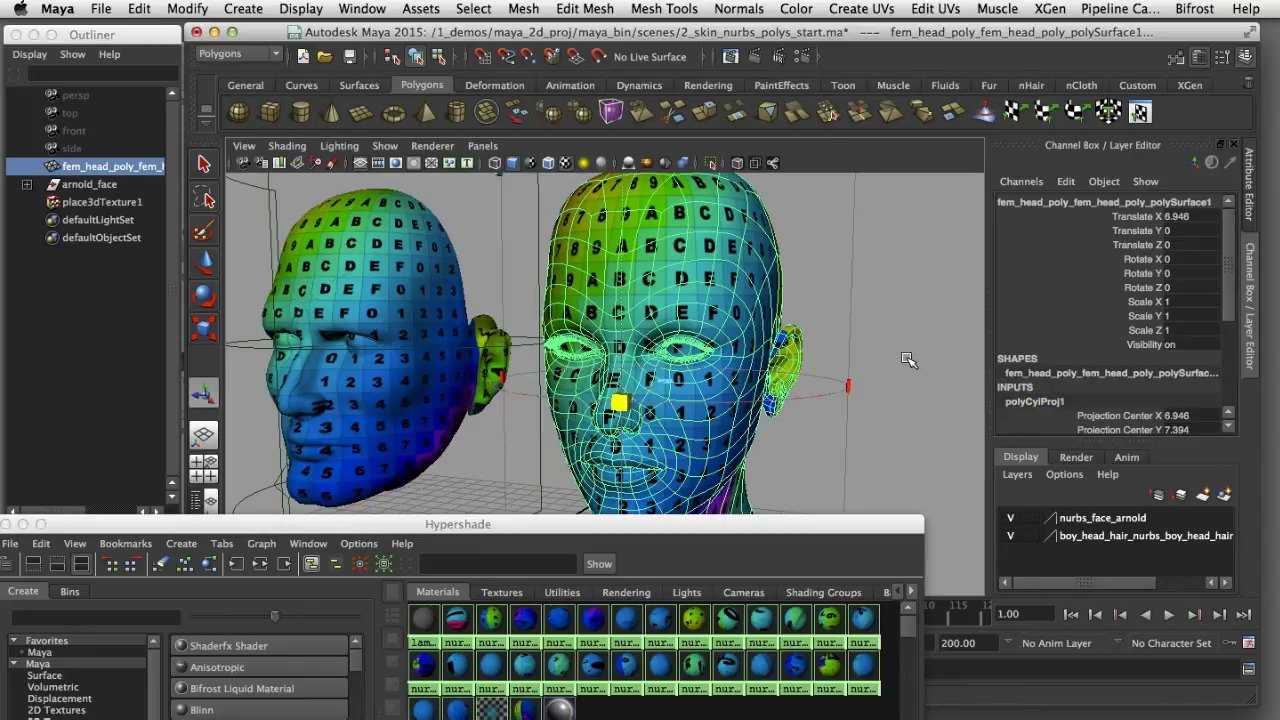
{"action": "mouse_move", "coordinate": [621, 405]}
{"action": "left_mouse_down"}
{"action": "mouse_move", "coordinate": [606, 402]}
{"action": "mouse_move", "coordinate": [628, 410]}
{"action": "mouse_move", "coordinate": [617, 404]}
{"action": "left_mouse_up"}
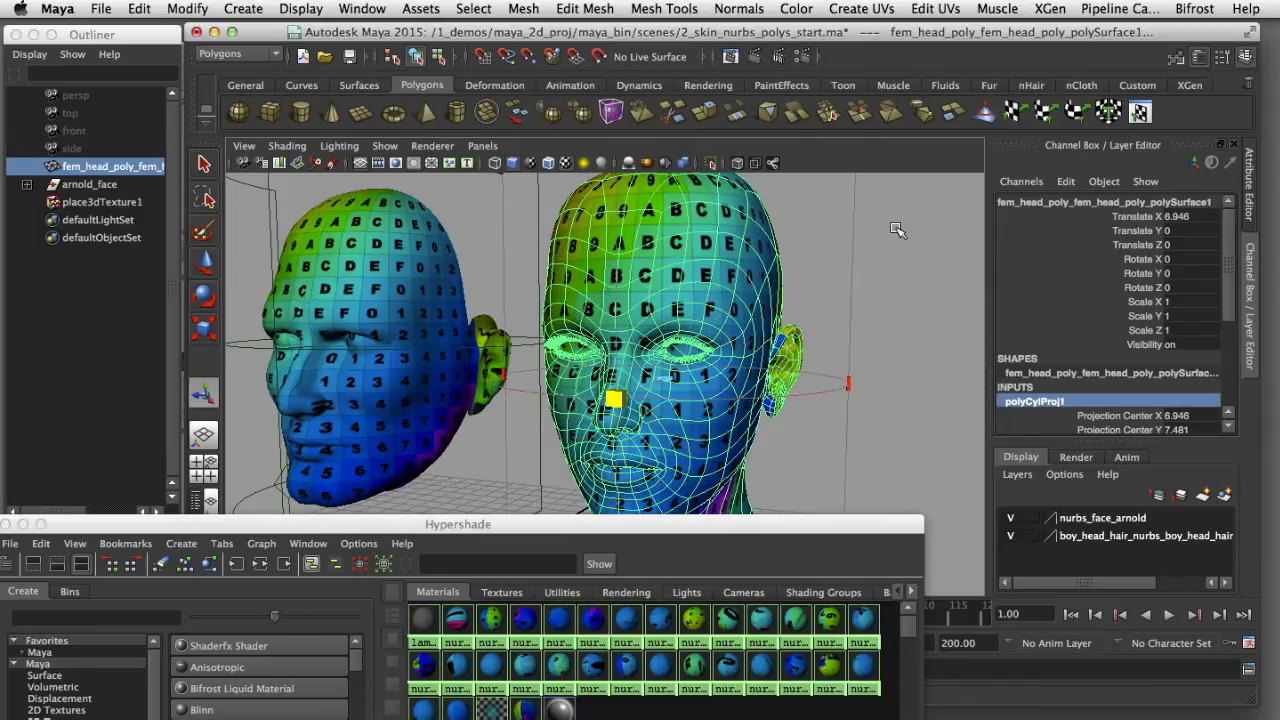
{"action": "left_click", "coordinate": [371, 10]}
{"action": "left_click", "coordinate": [405, 262]}
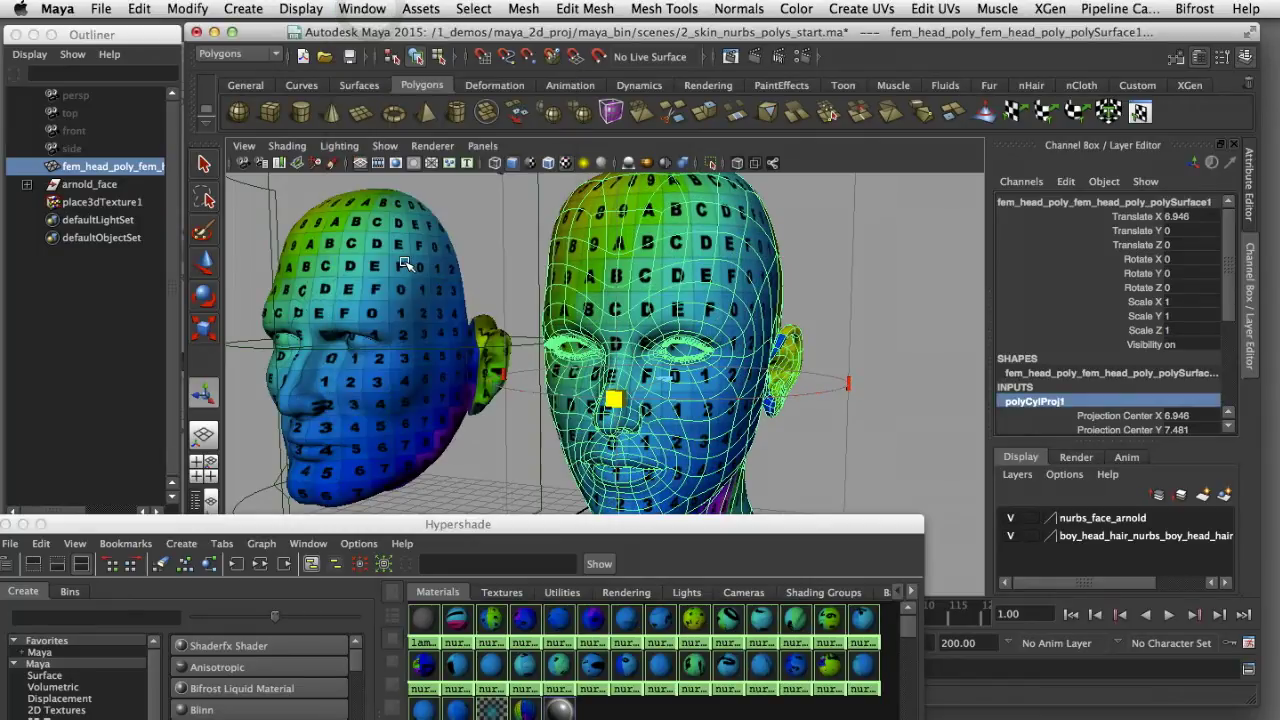
{"action": "left_click_drag", "start_coordinate": [997, 175], "coordinate": [892, 154]}
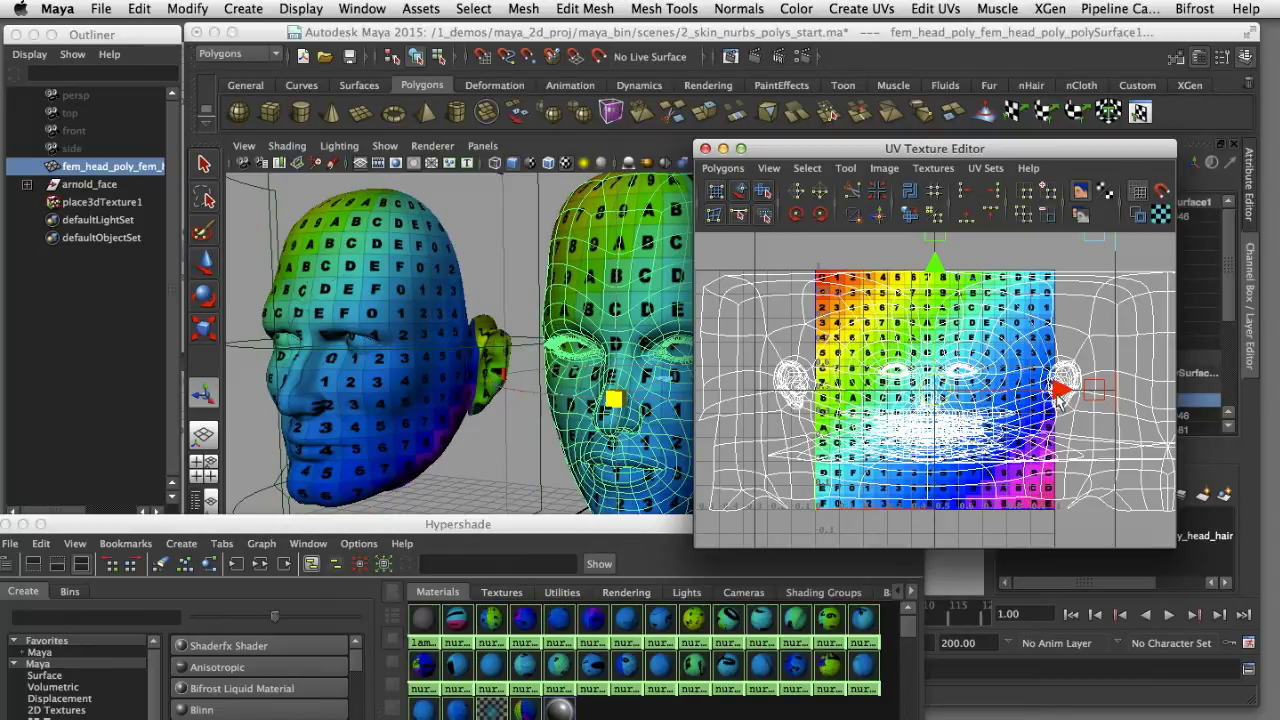
Step: Slide the polygon head's UV shells sideways along X across the reference map
{"action": "mouse_move", "coordinate": [1059, 398]}
{"action": "left_mouse_down"}
{"action": "mouse_move", "coordinate": [1072, 398]}
{"action": "mouse_move", "coordinate": [1011, 397]}
{"action": "mouse_move", "coordinate": [1065, 395]}
{"action": "left_mouse_up"}
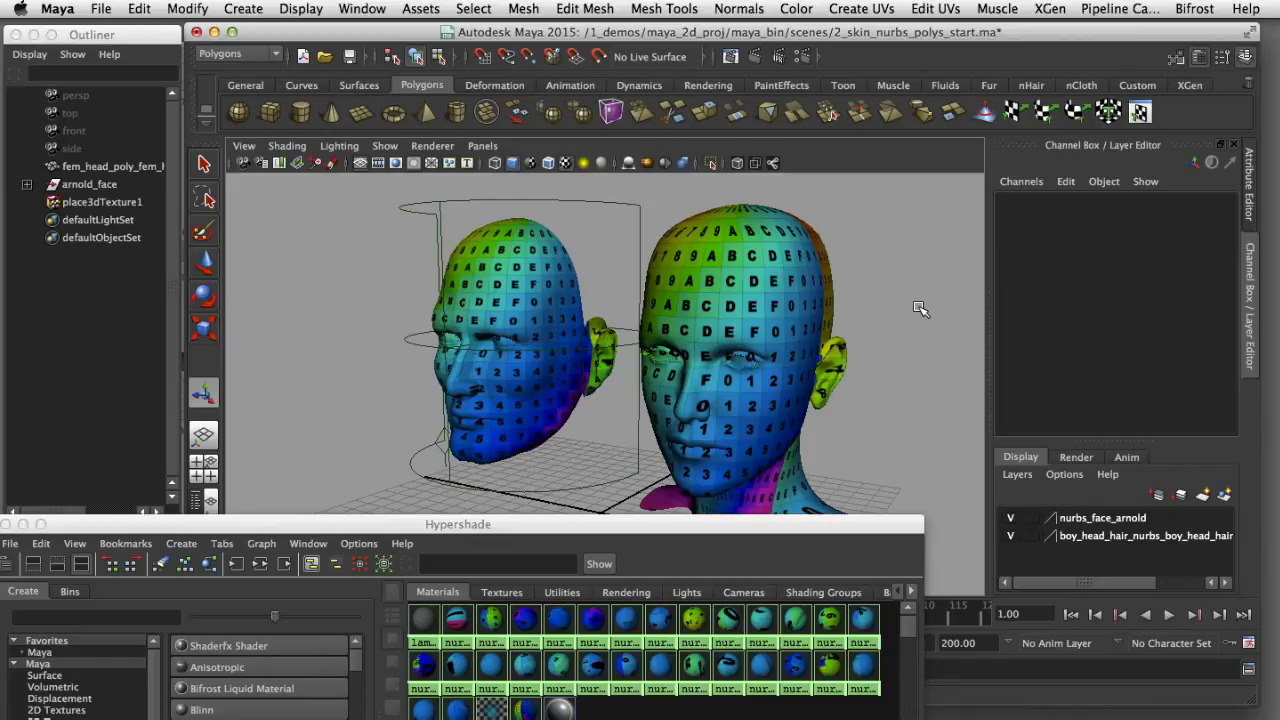
{"action": "mouse_move", "coordinate": [890, 294]}
{"action": "left_mouse_down", "text": "alt"}
{"action": "mouse_move", "coordinate": [866, 283]}
{"action": "mouse_move", "coordinate": [893, 288]}
{"action": "left_mouse_up", "text": "alt"}
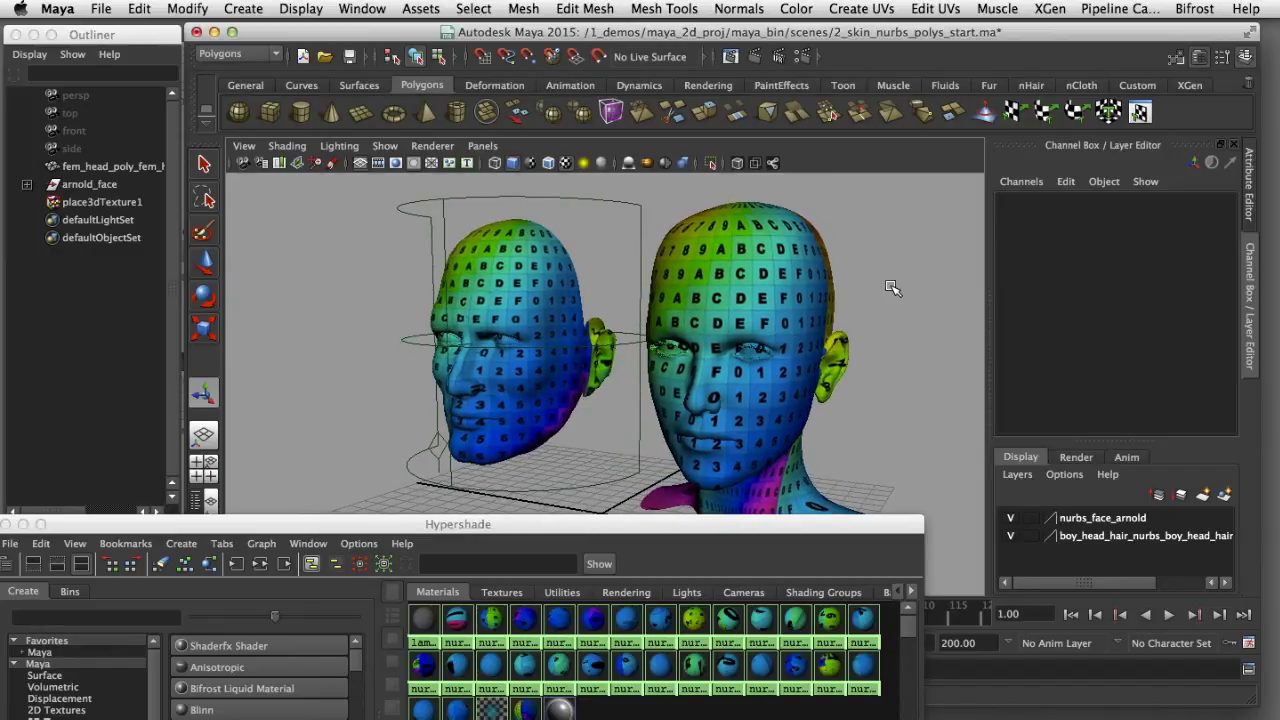